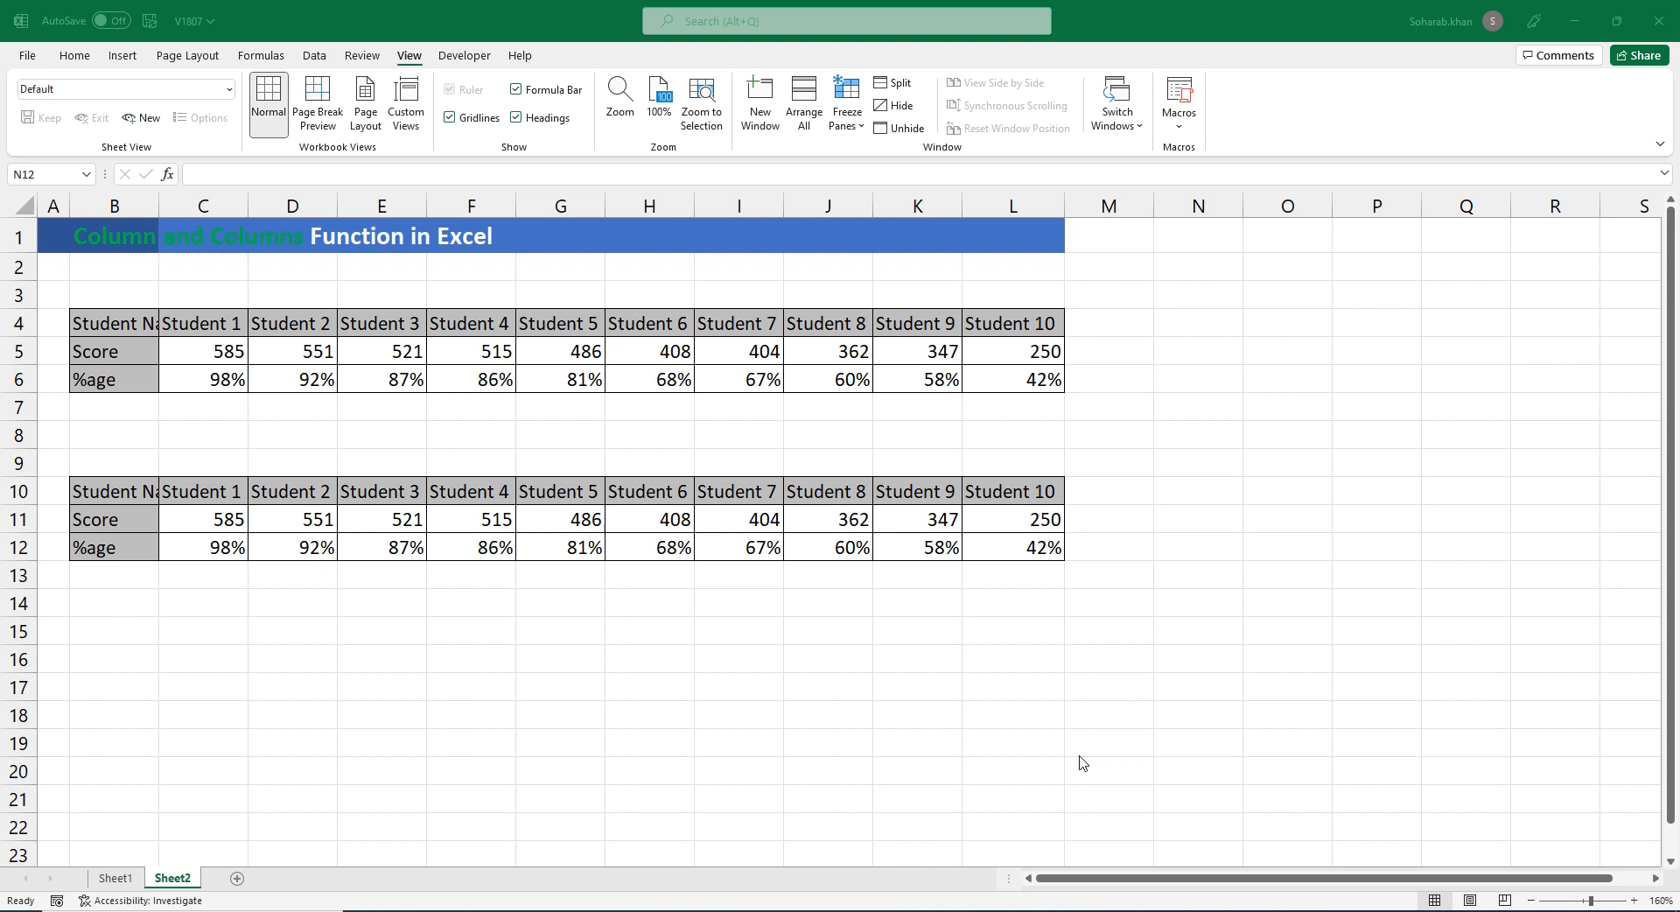
Enter the formula =COLUMN(P2) in cell N4.
click(1186, 320)
text(=col)
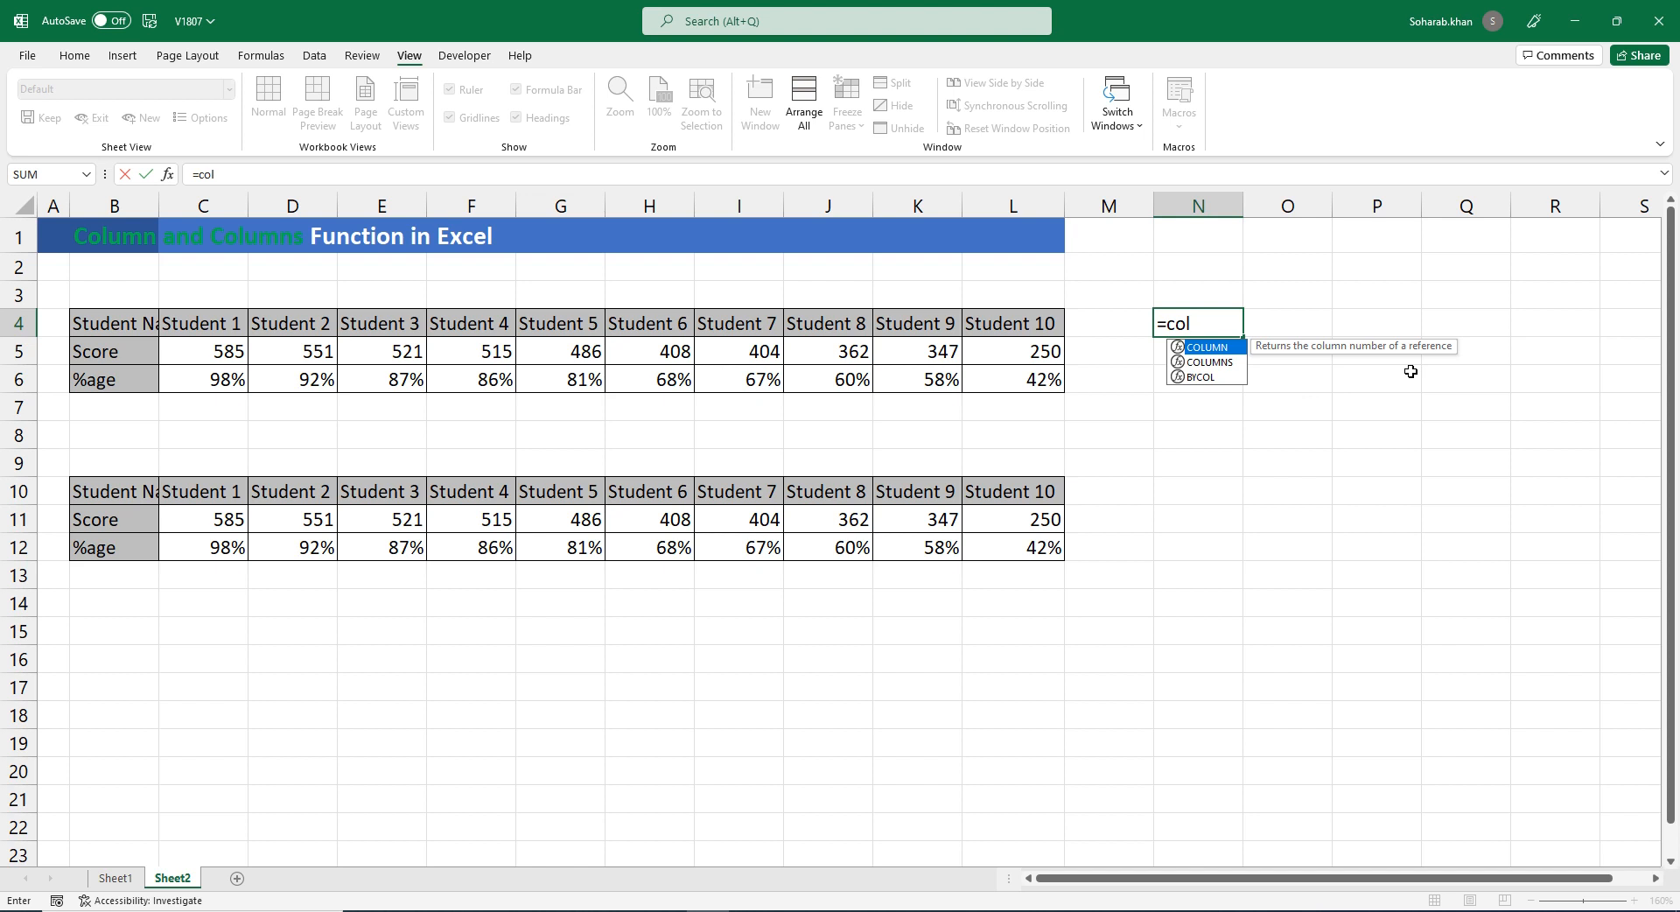
key(Tab)
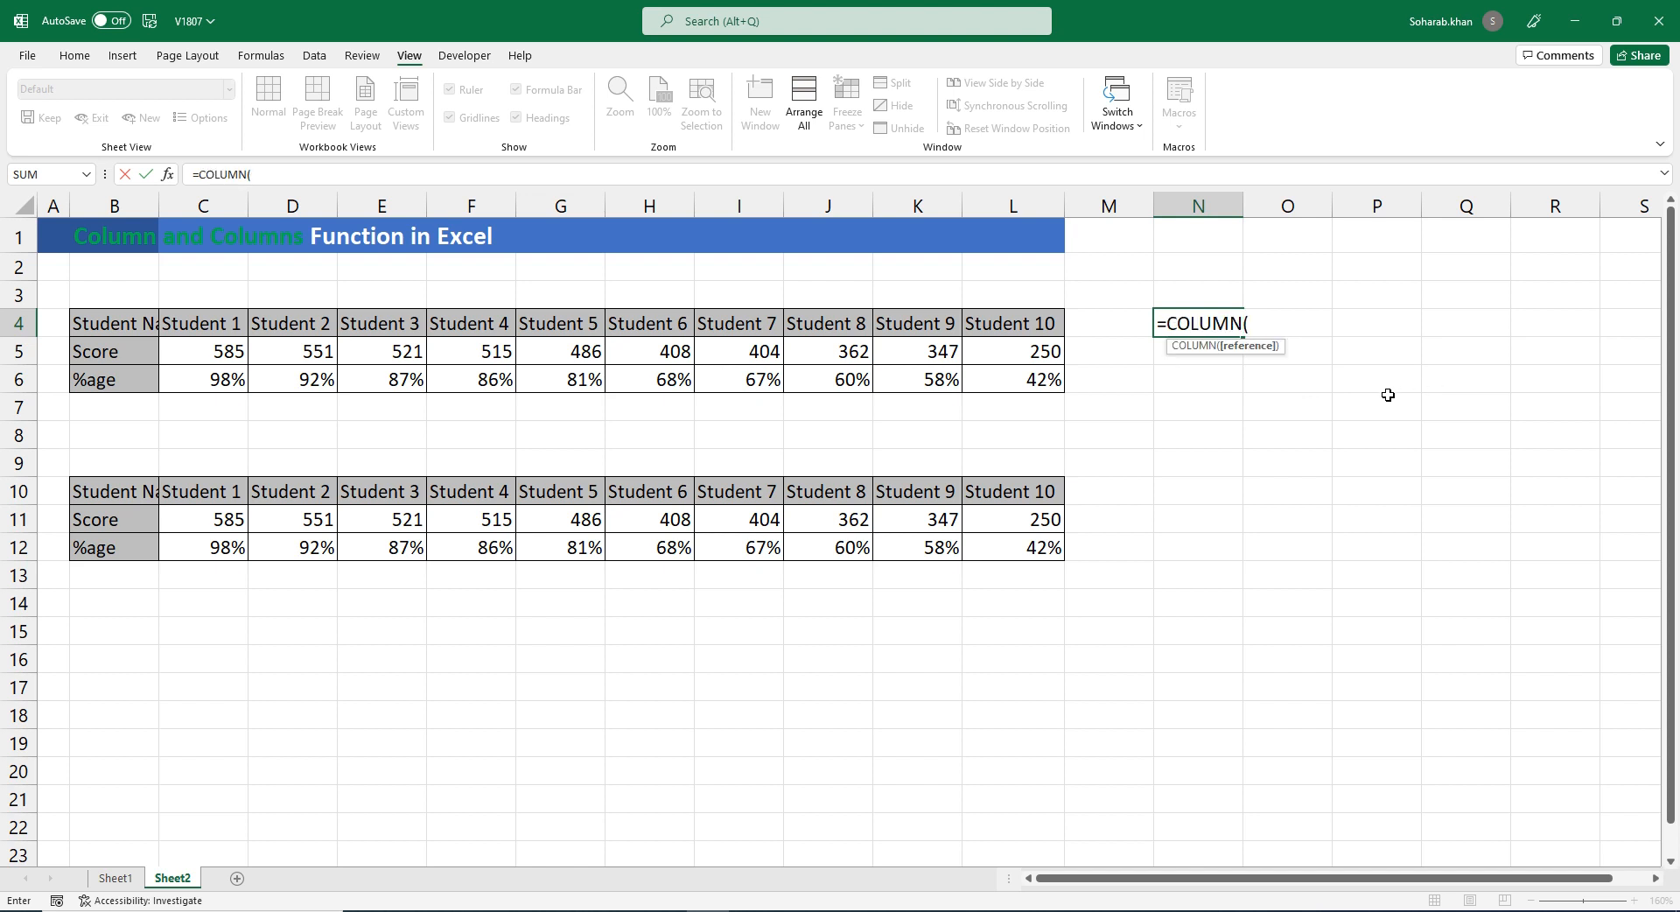
click(1381, 261)
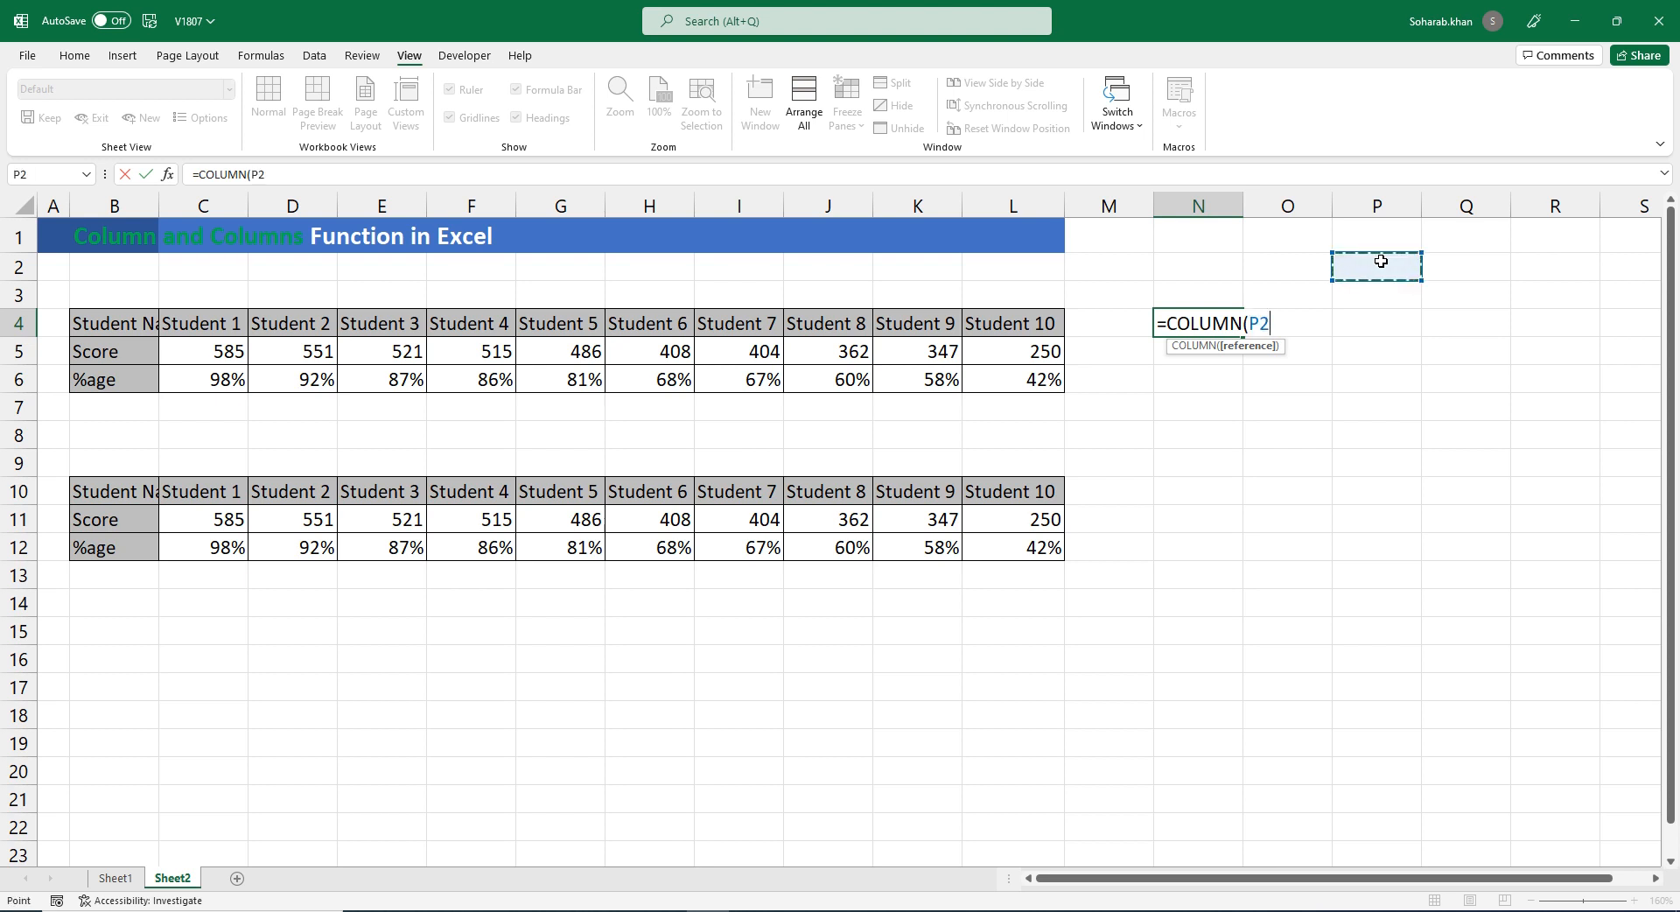
text())
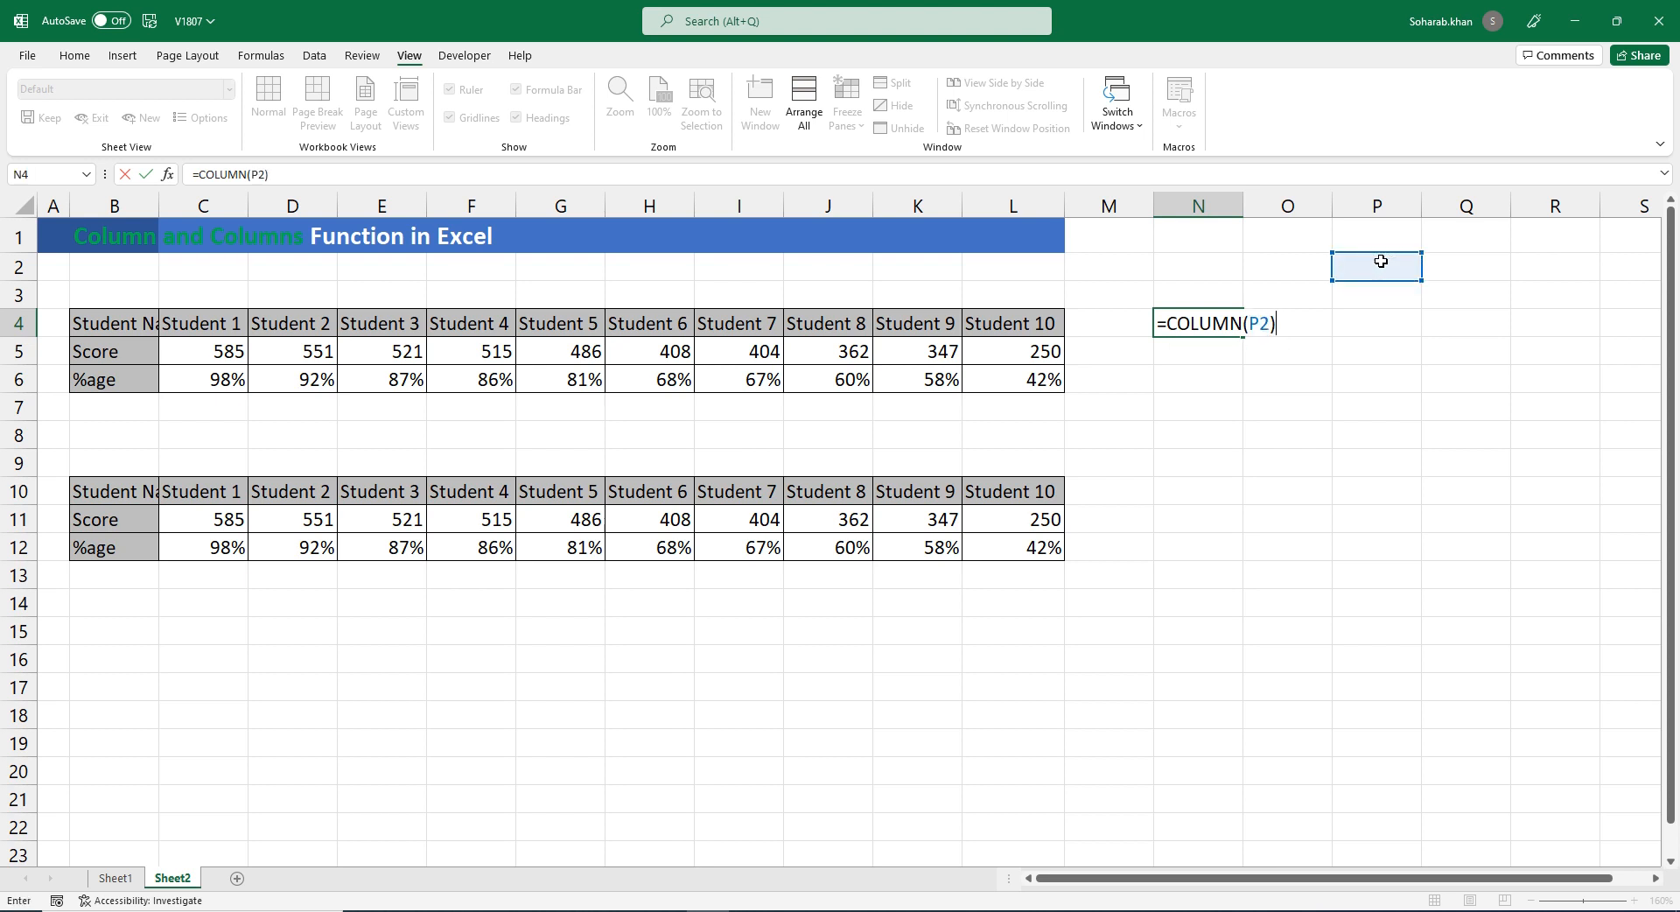
key(Return)
key(Up)
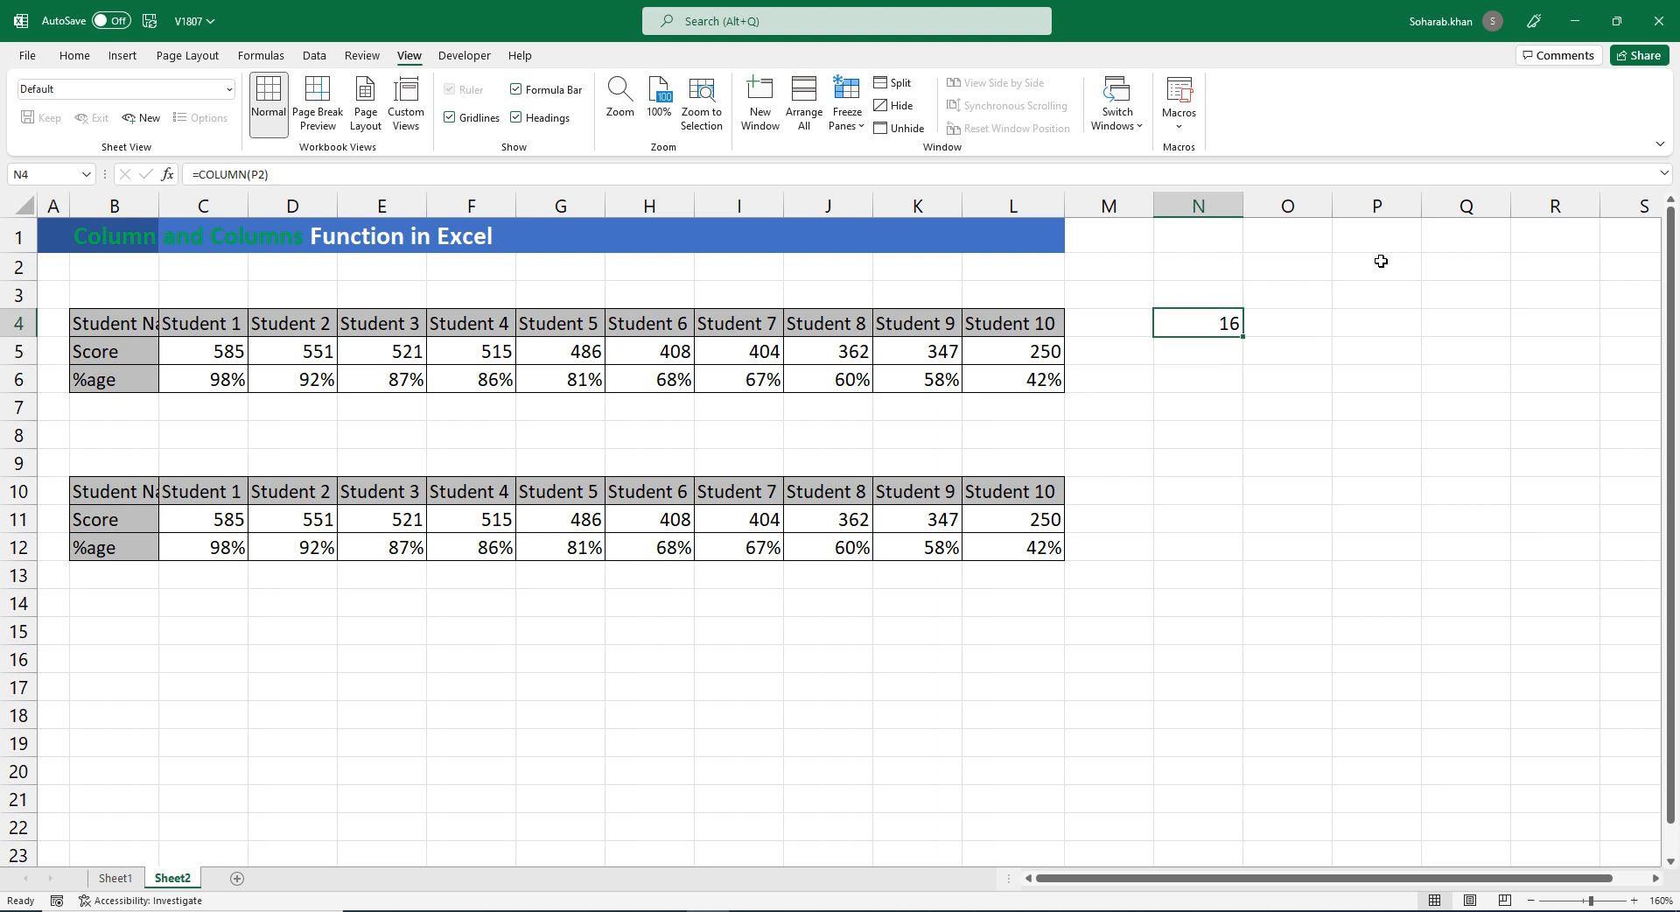
Change the reference in N4's COLUMN formula to A1.
key(F2)
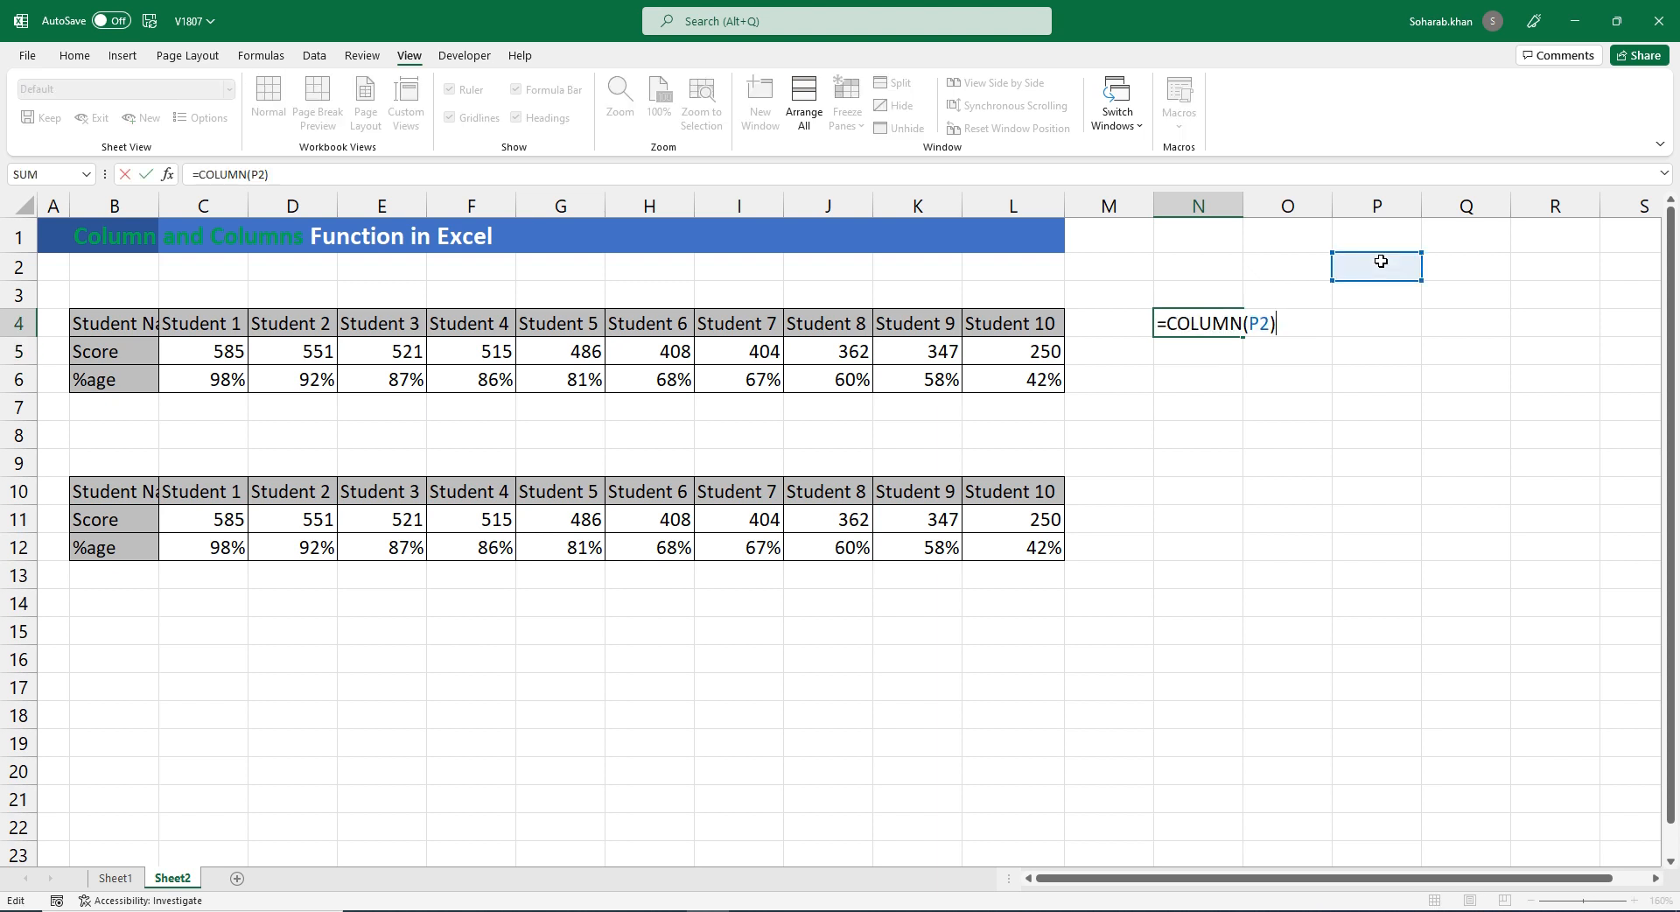
key(BackSpace)
key(BackSpace)
key(BackSpace)
text(a1)
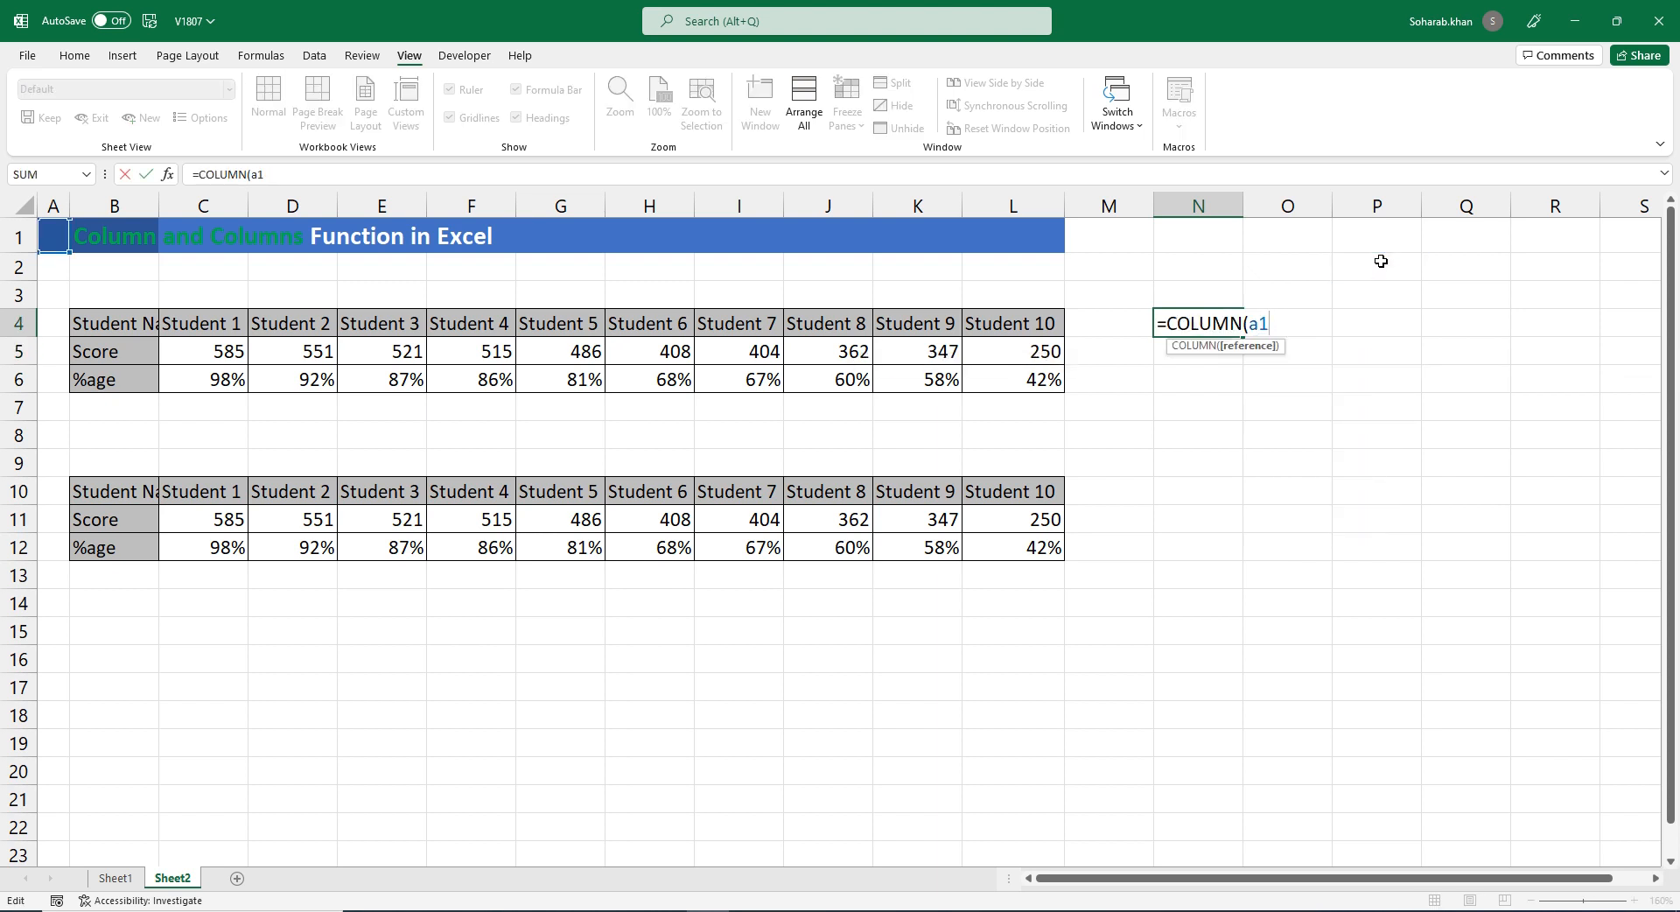
text())
key(Return)
key(Up)
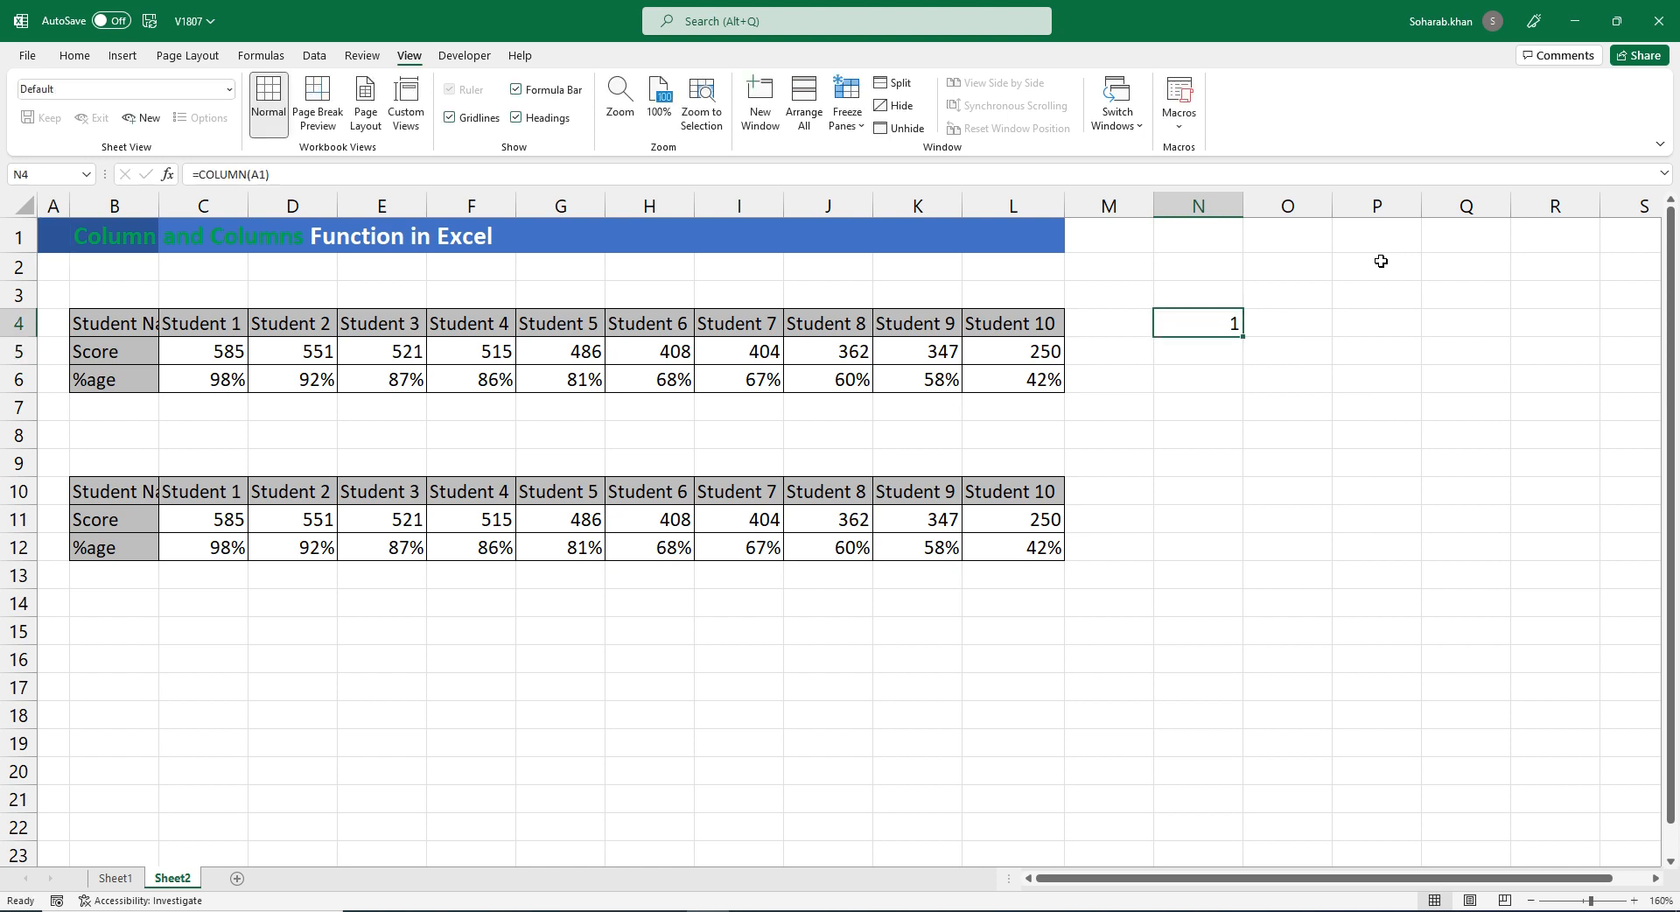
Enter the formula =COLUMNS(N2:P2) in cell N5.
key(Down)
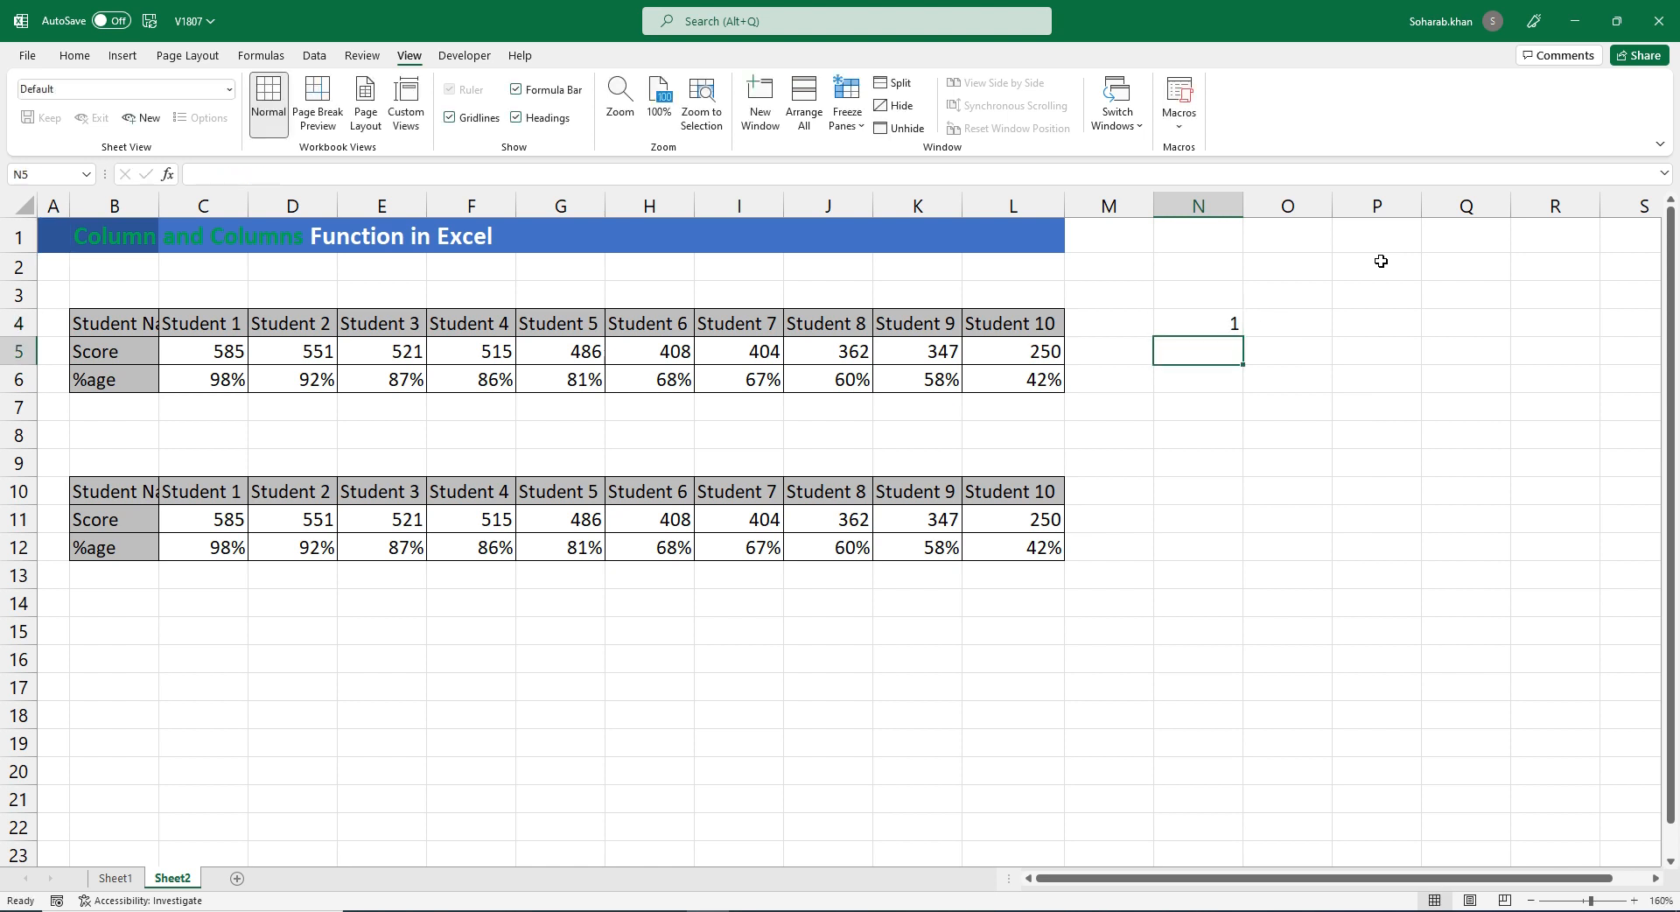
text(=)
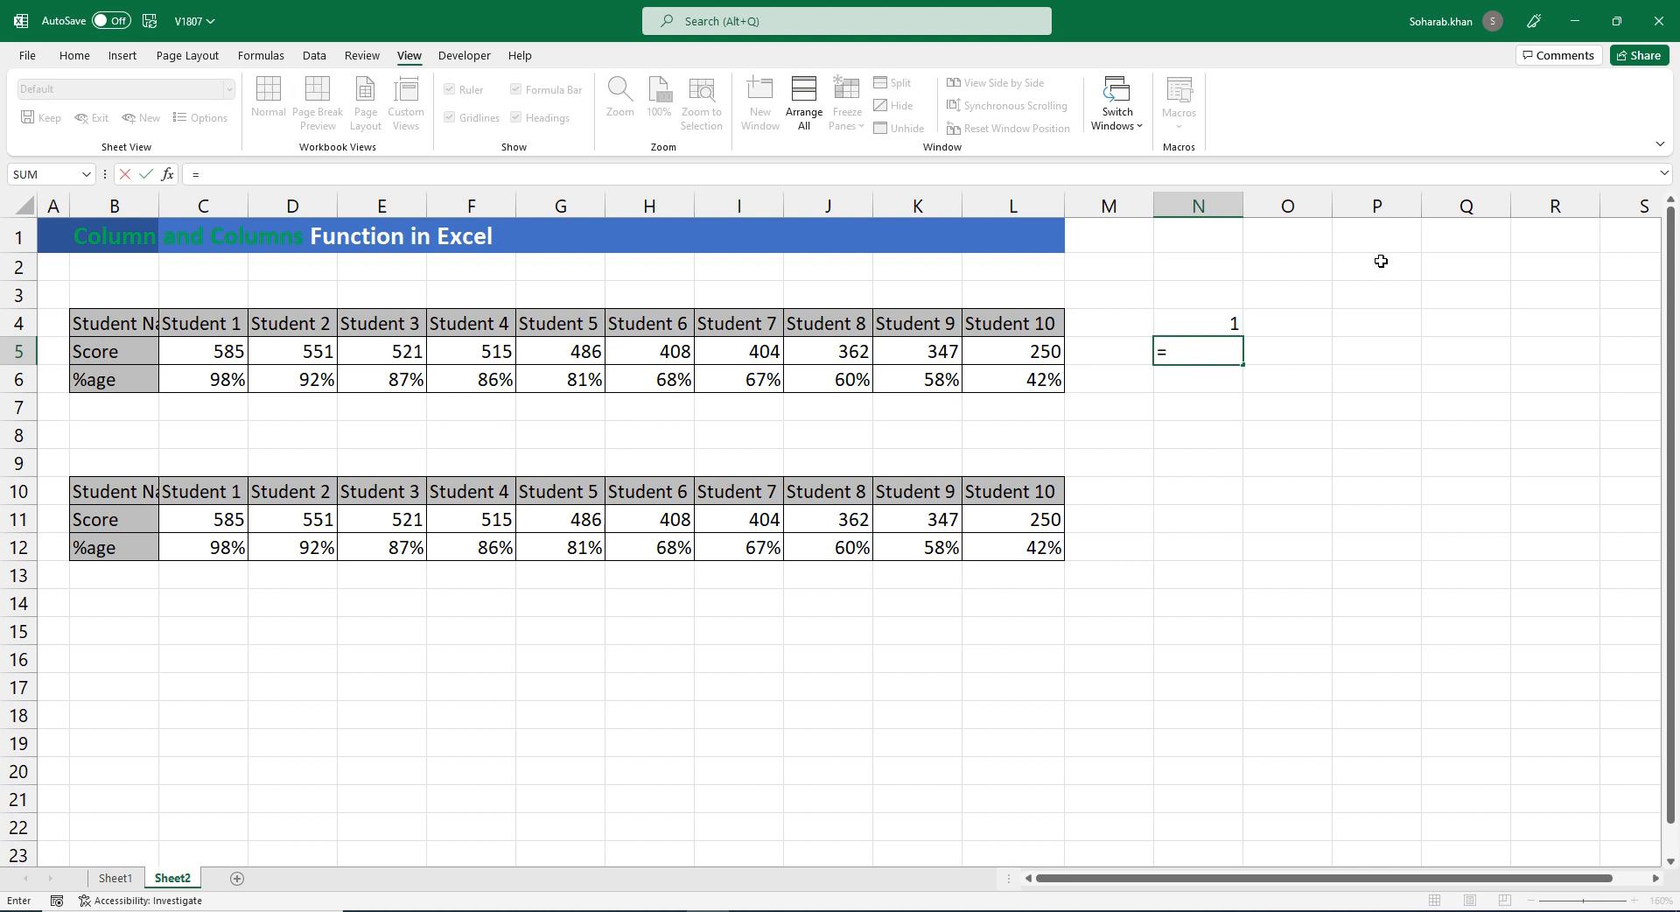
text(columns)
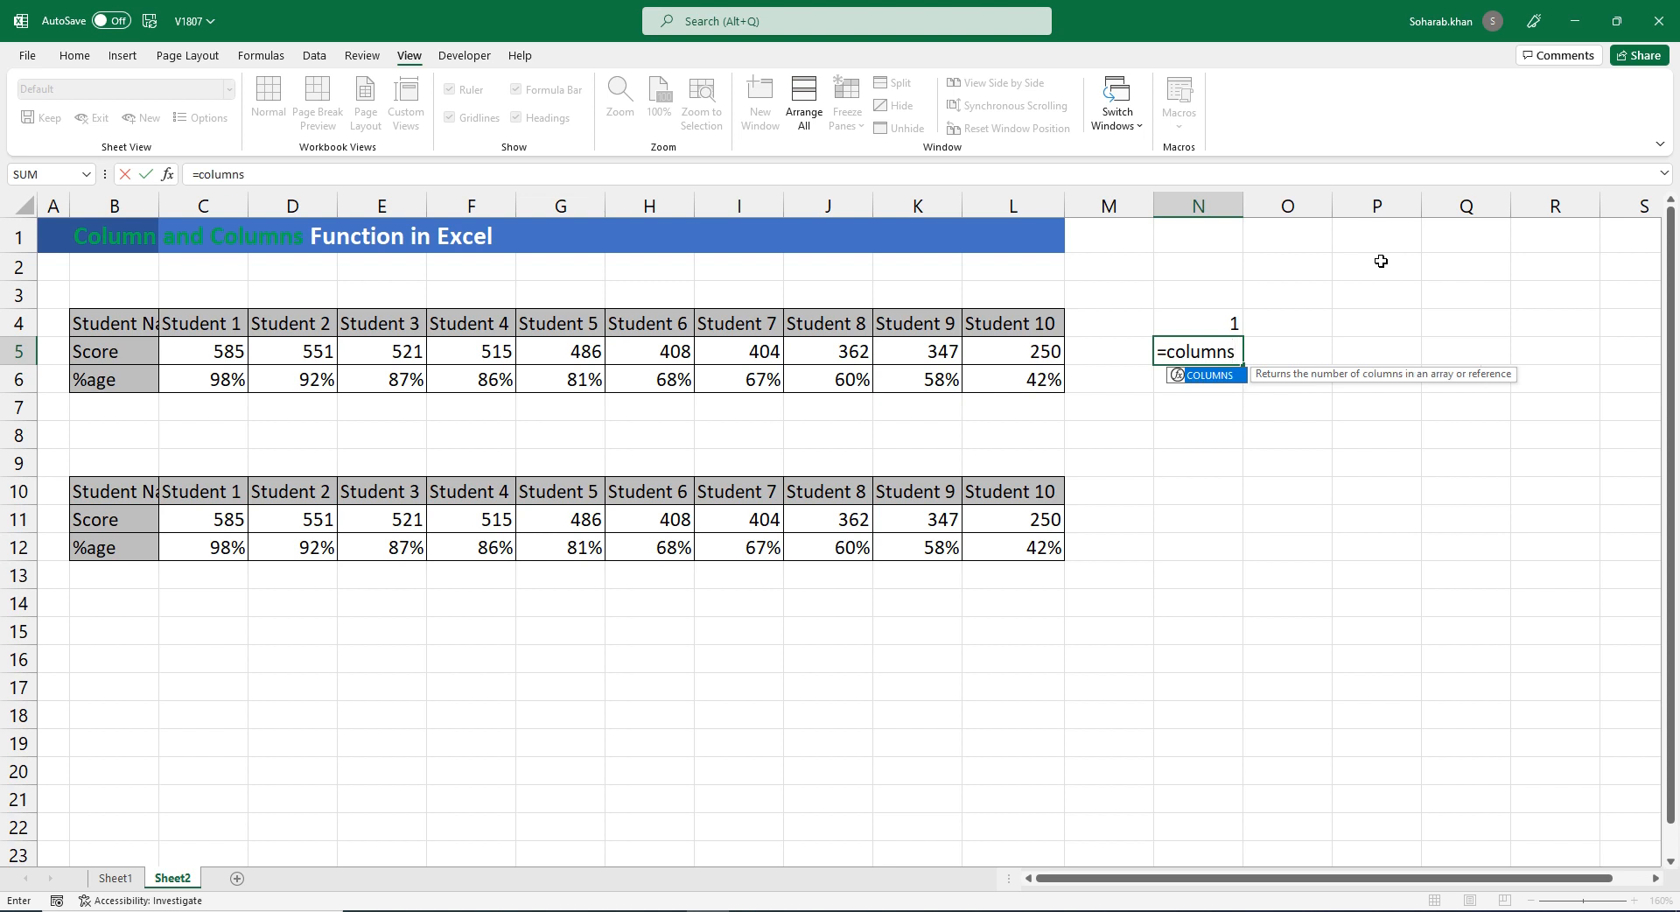
key(Tab)
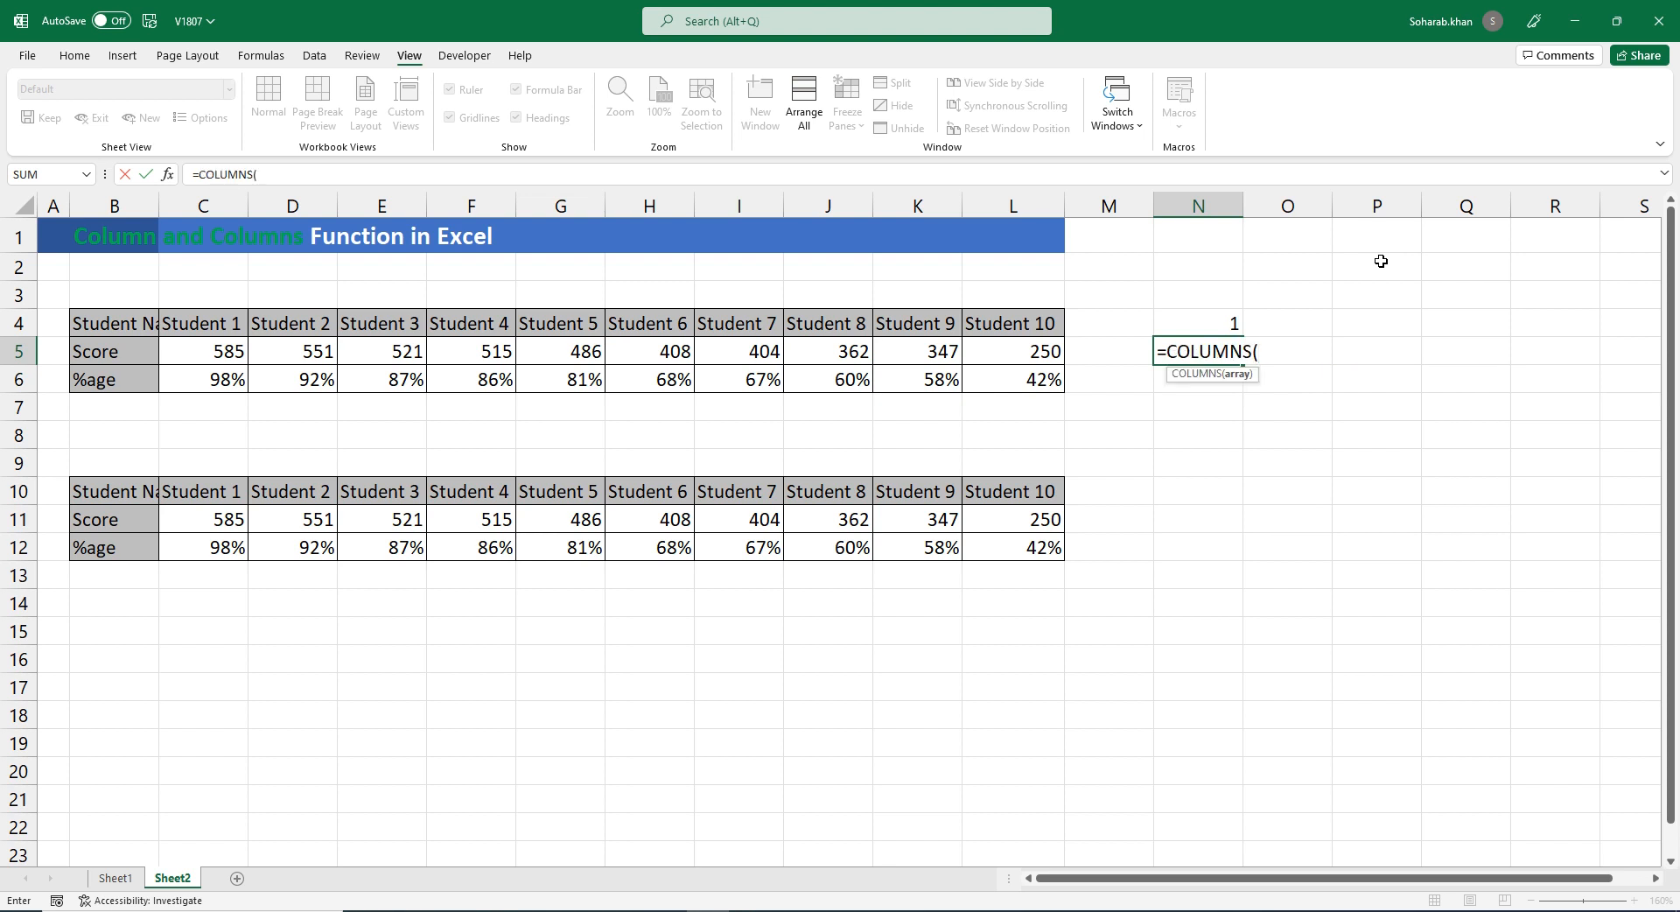
drag(1215, 273, 1374, 270)
text())
key(Return)
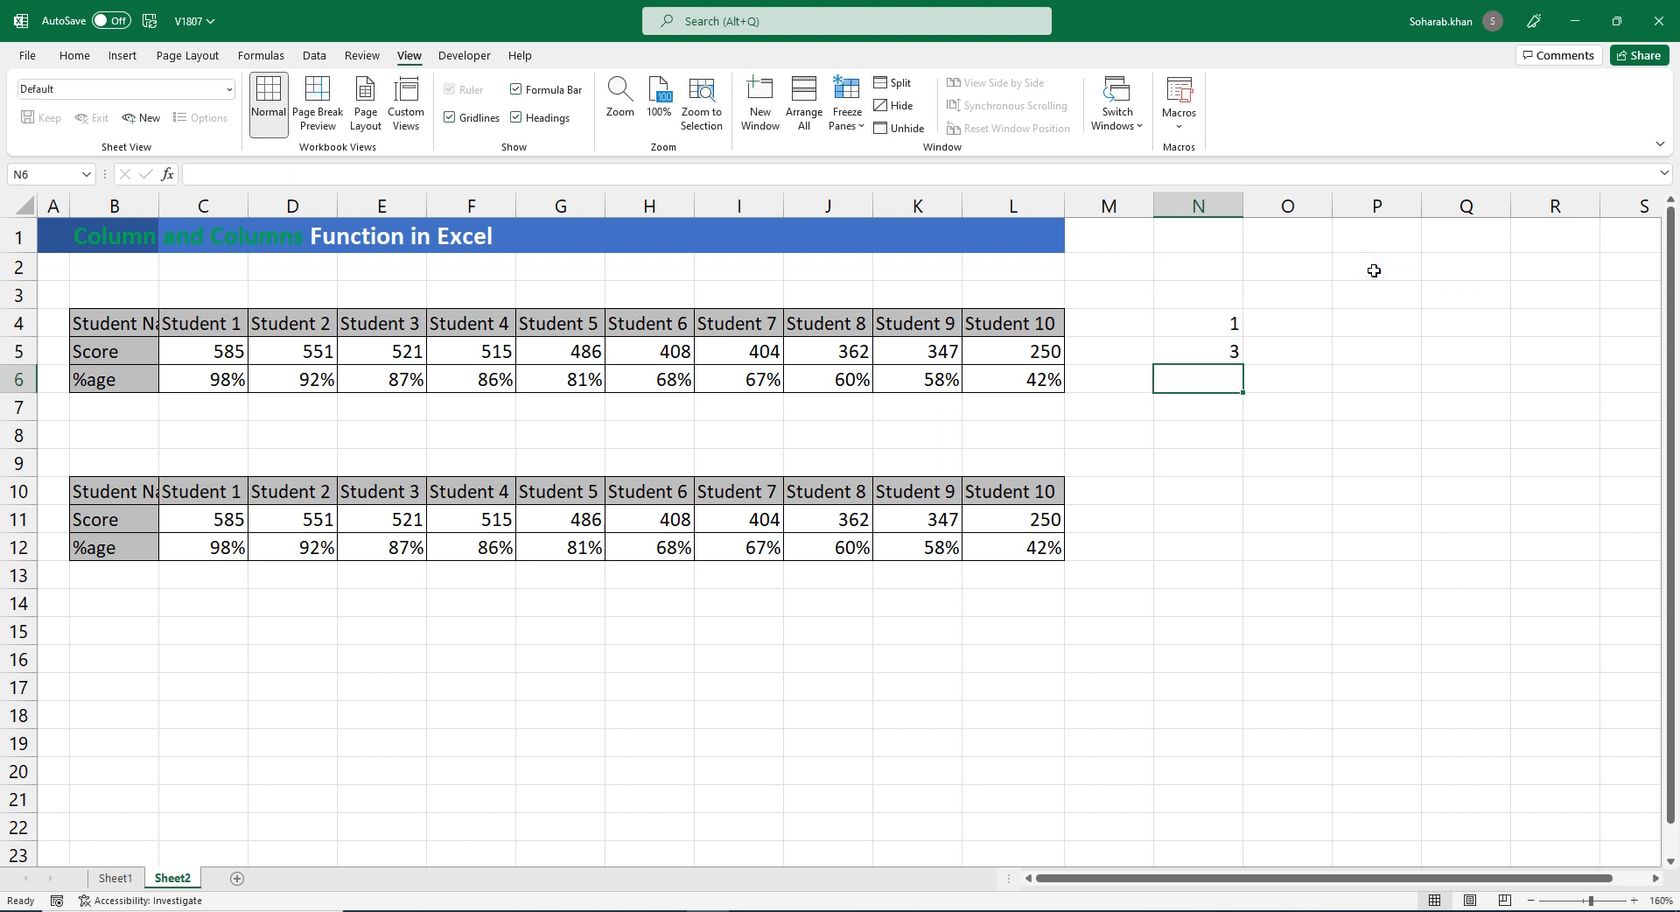
Extend the range in N5's COLUMNS formula to N2:Q2.
key(Up)
key(F2)
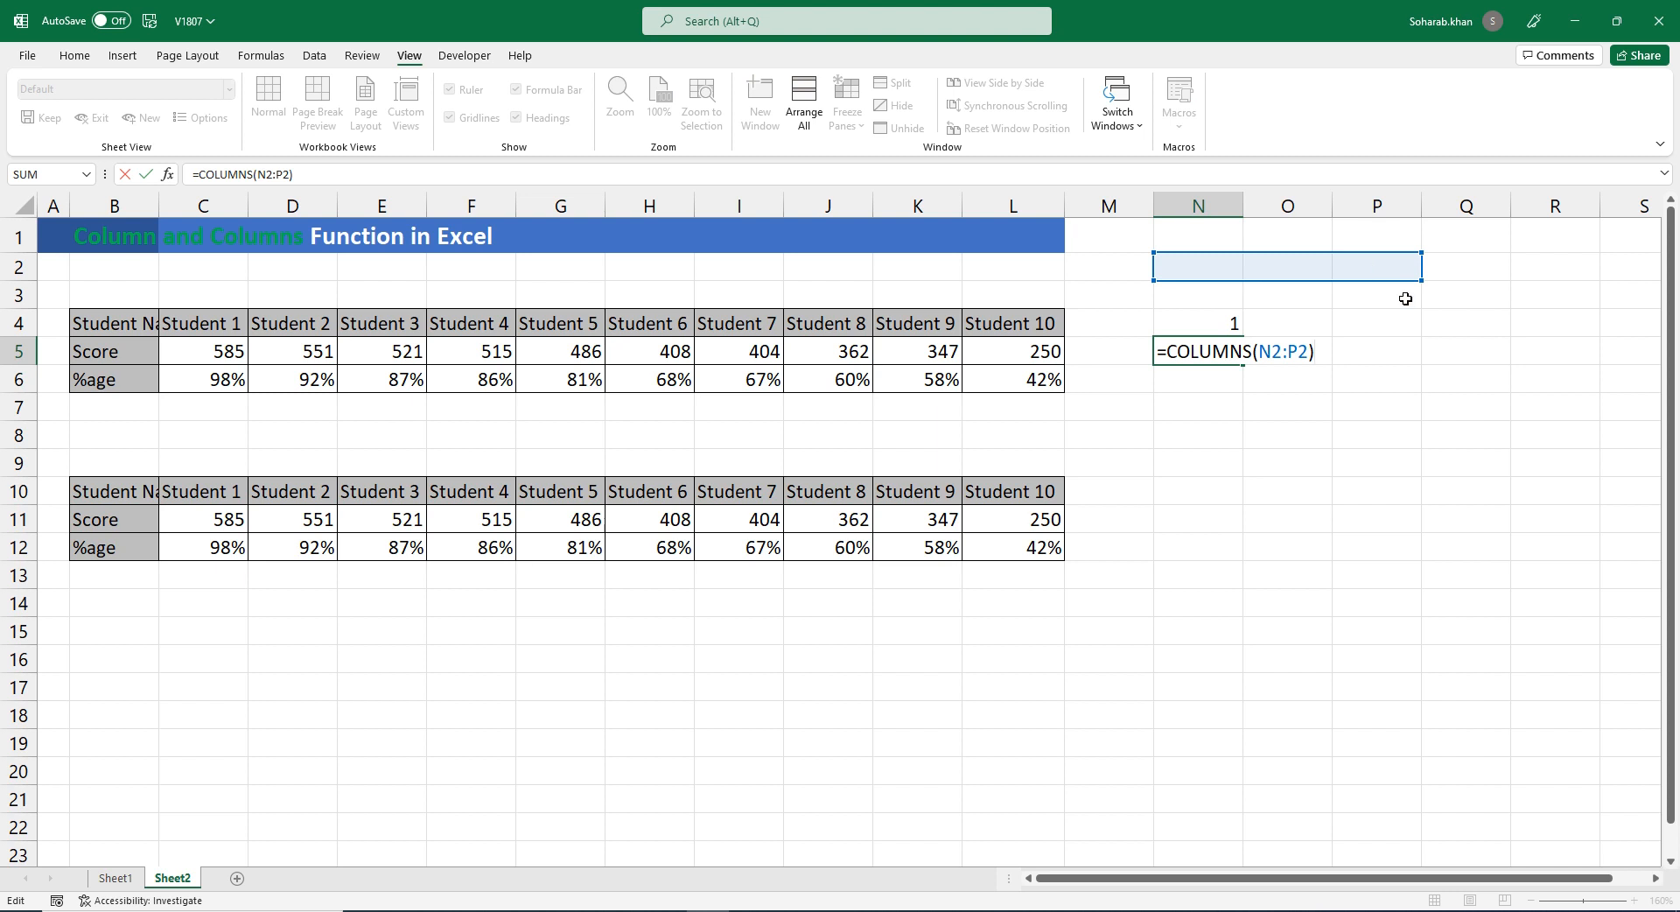
drag(1423, 283, 1493, 284)
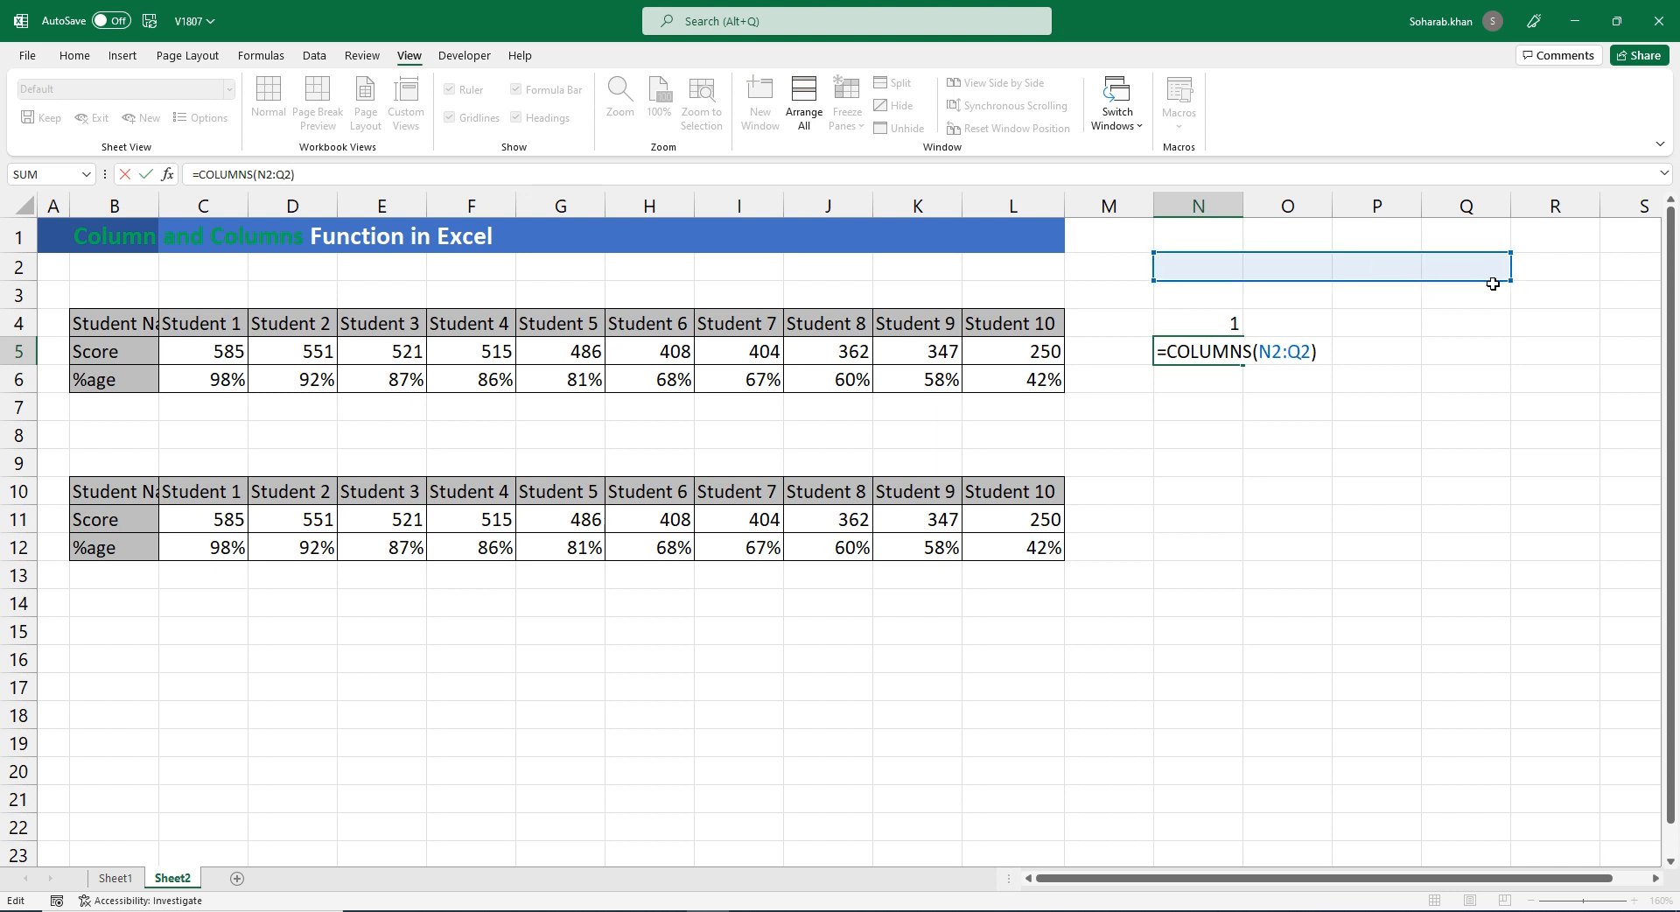
key(Return)
Clear the two example formulas from cells N4:N5.
key(Up)
key(Up)
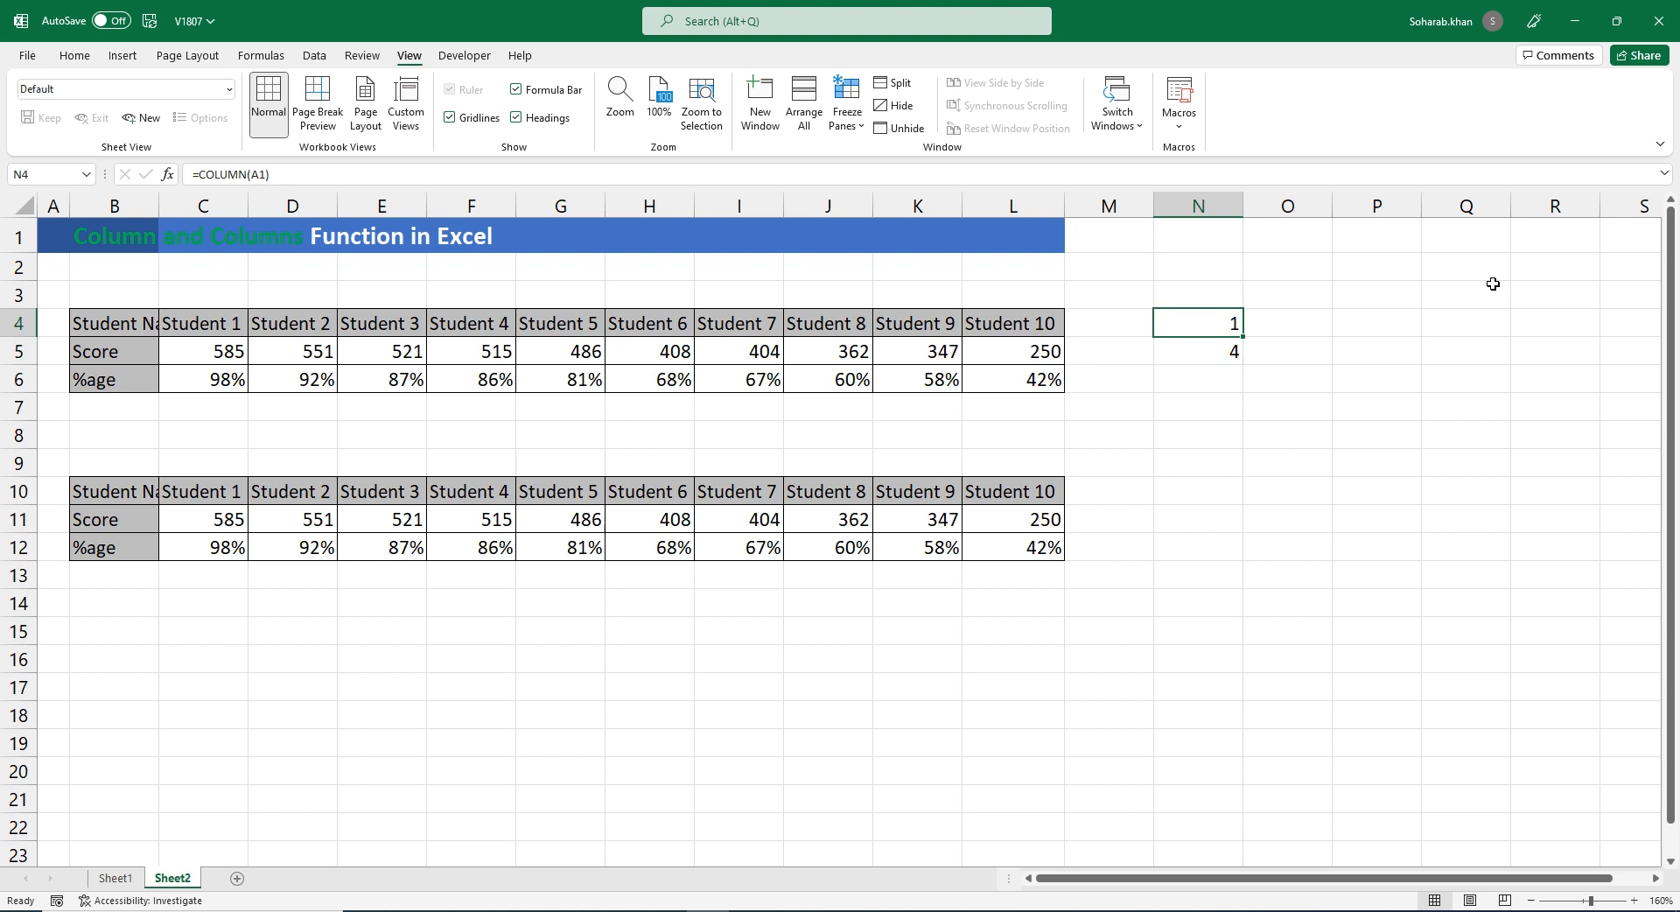
key(shift+Down)
key(Delete)
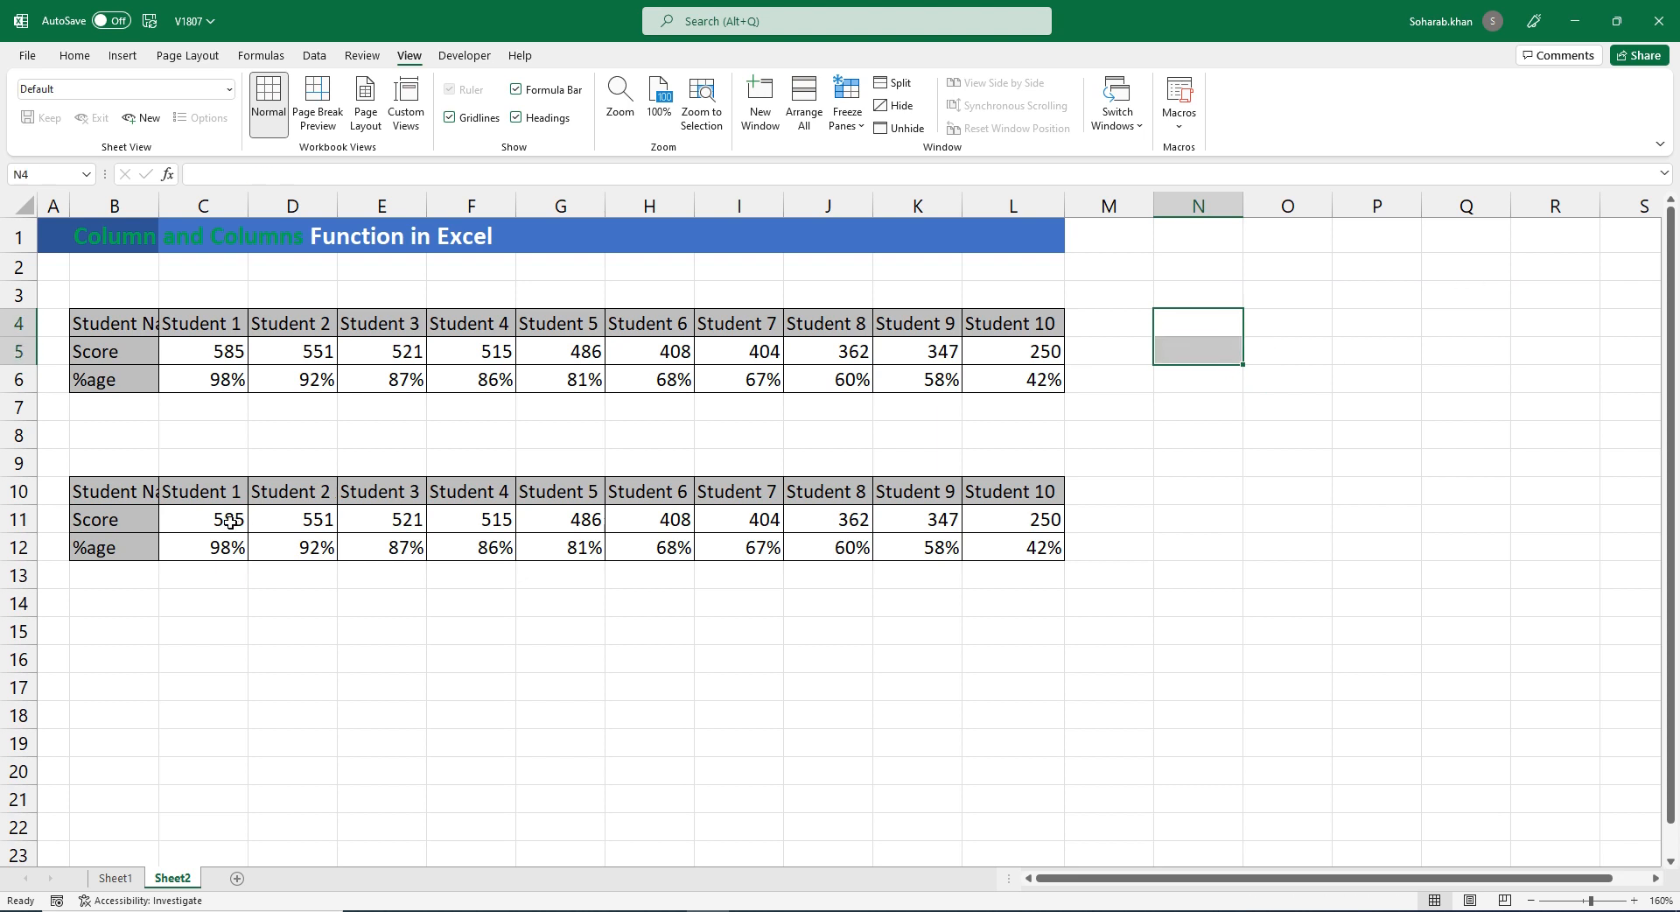
Clear the score and percentage results in C11:L12 of the lower table.
drag(216, 518, 1069, 547)
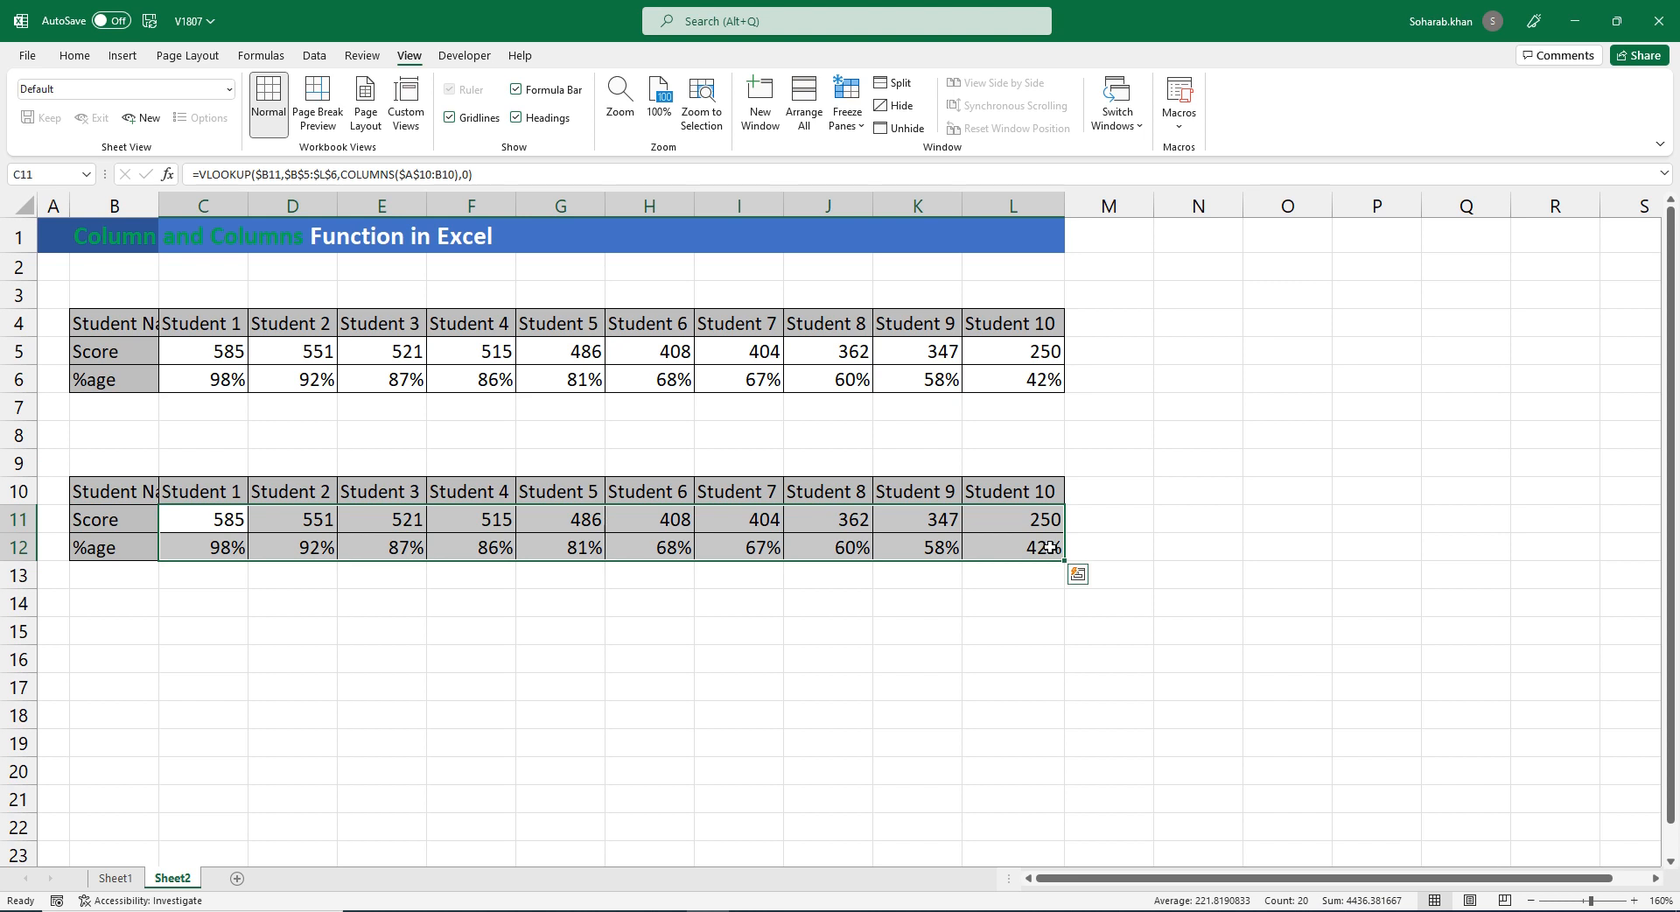
key(Delete)
key(Down)
key(Up)
key(Up)
key(Down)
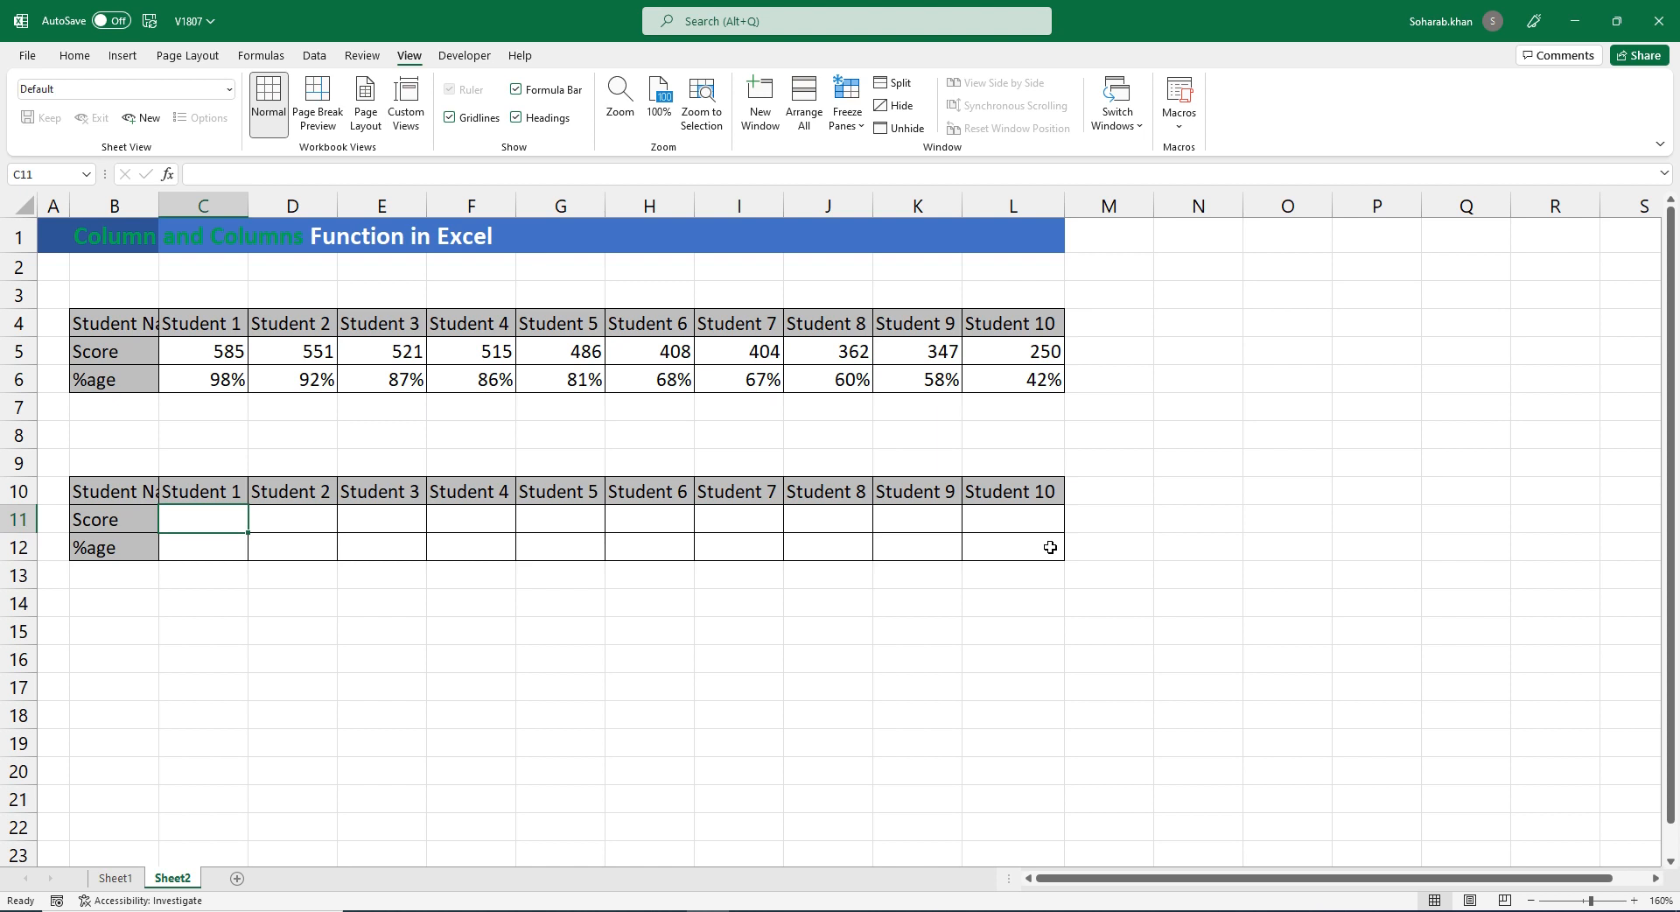
Start a VLOOKUP formula in C11 with lookup value $B11 and table array $B$5:$L$6.
text(=vloo)
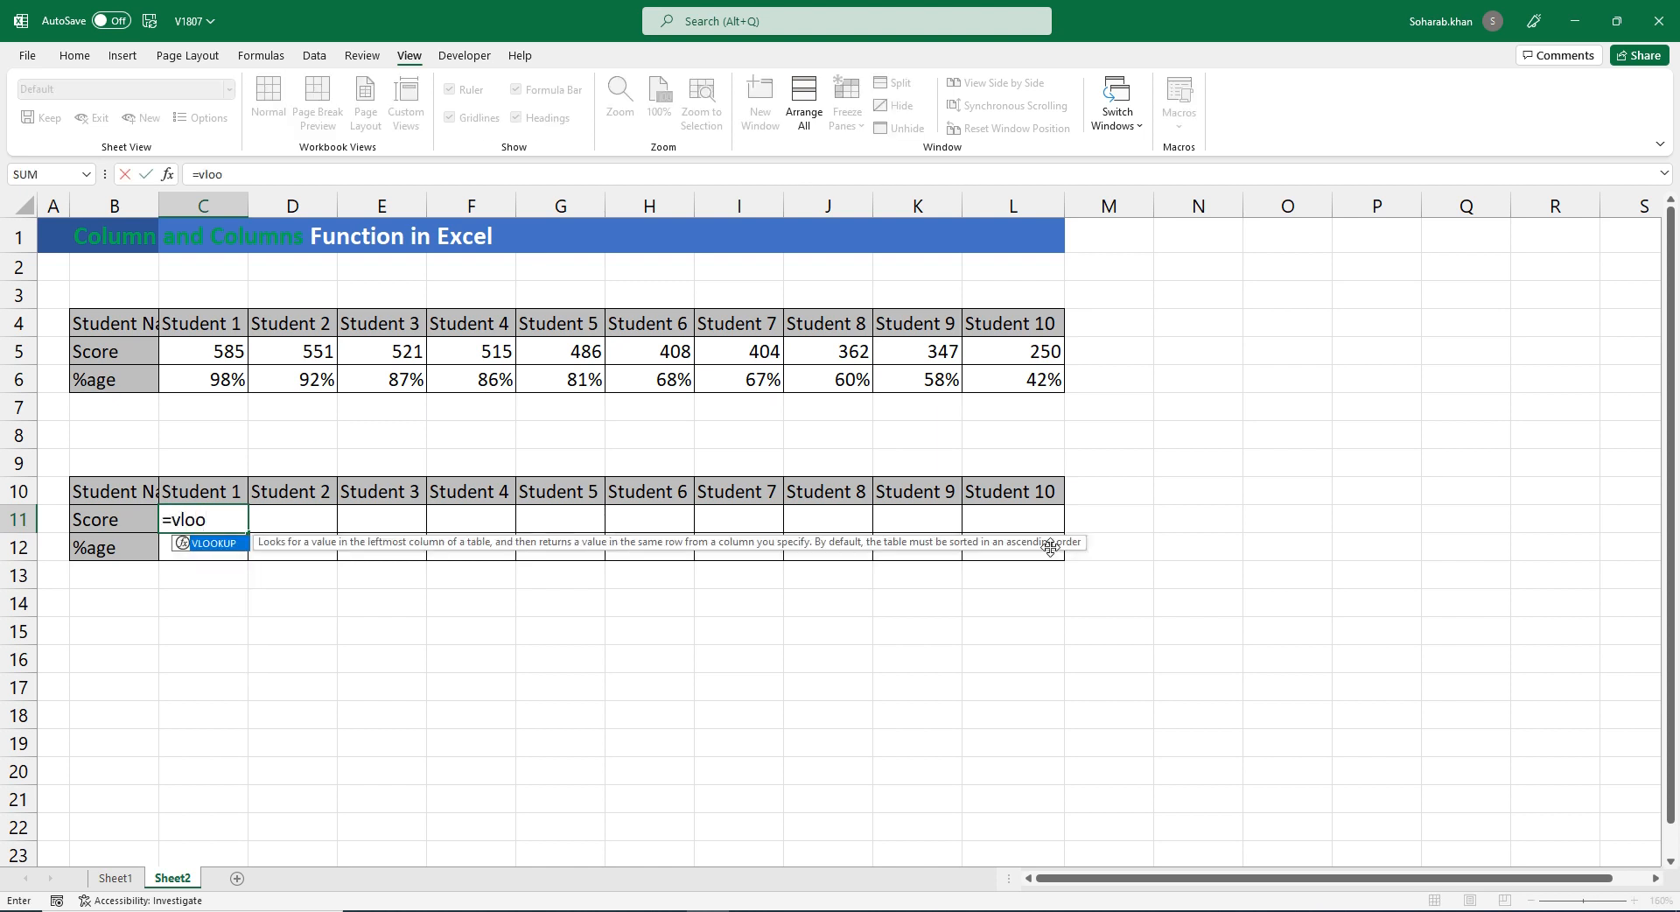
key(Tab)
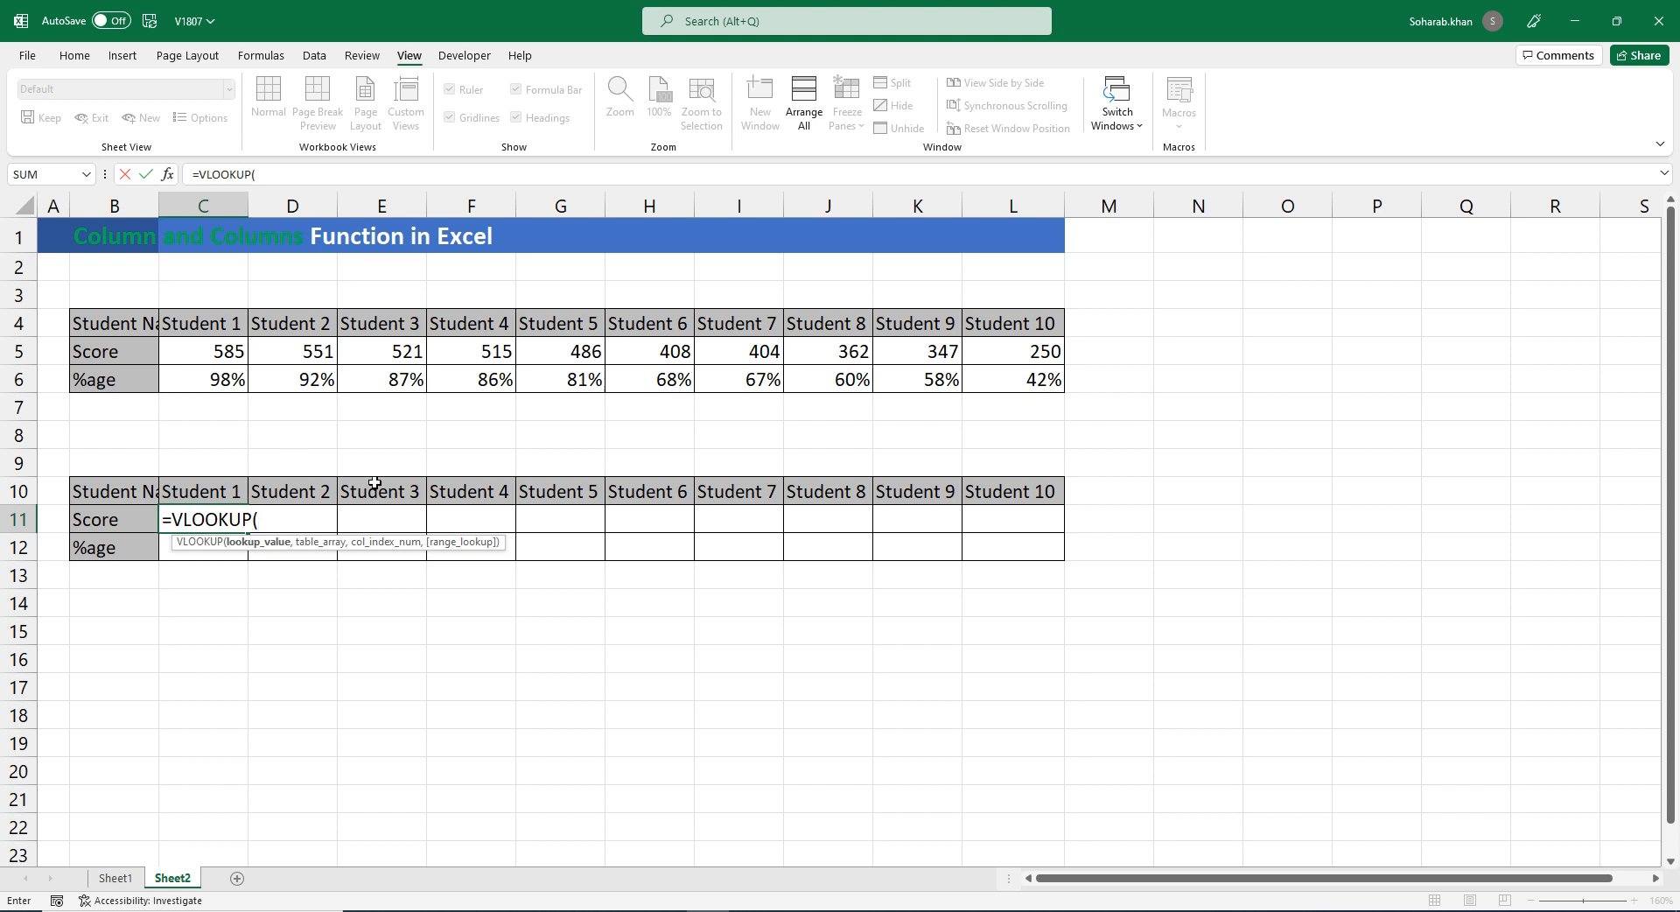
click(126, 524)
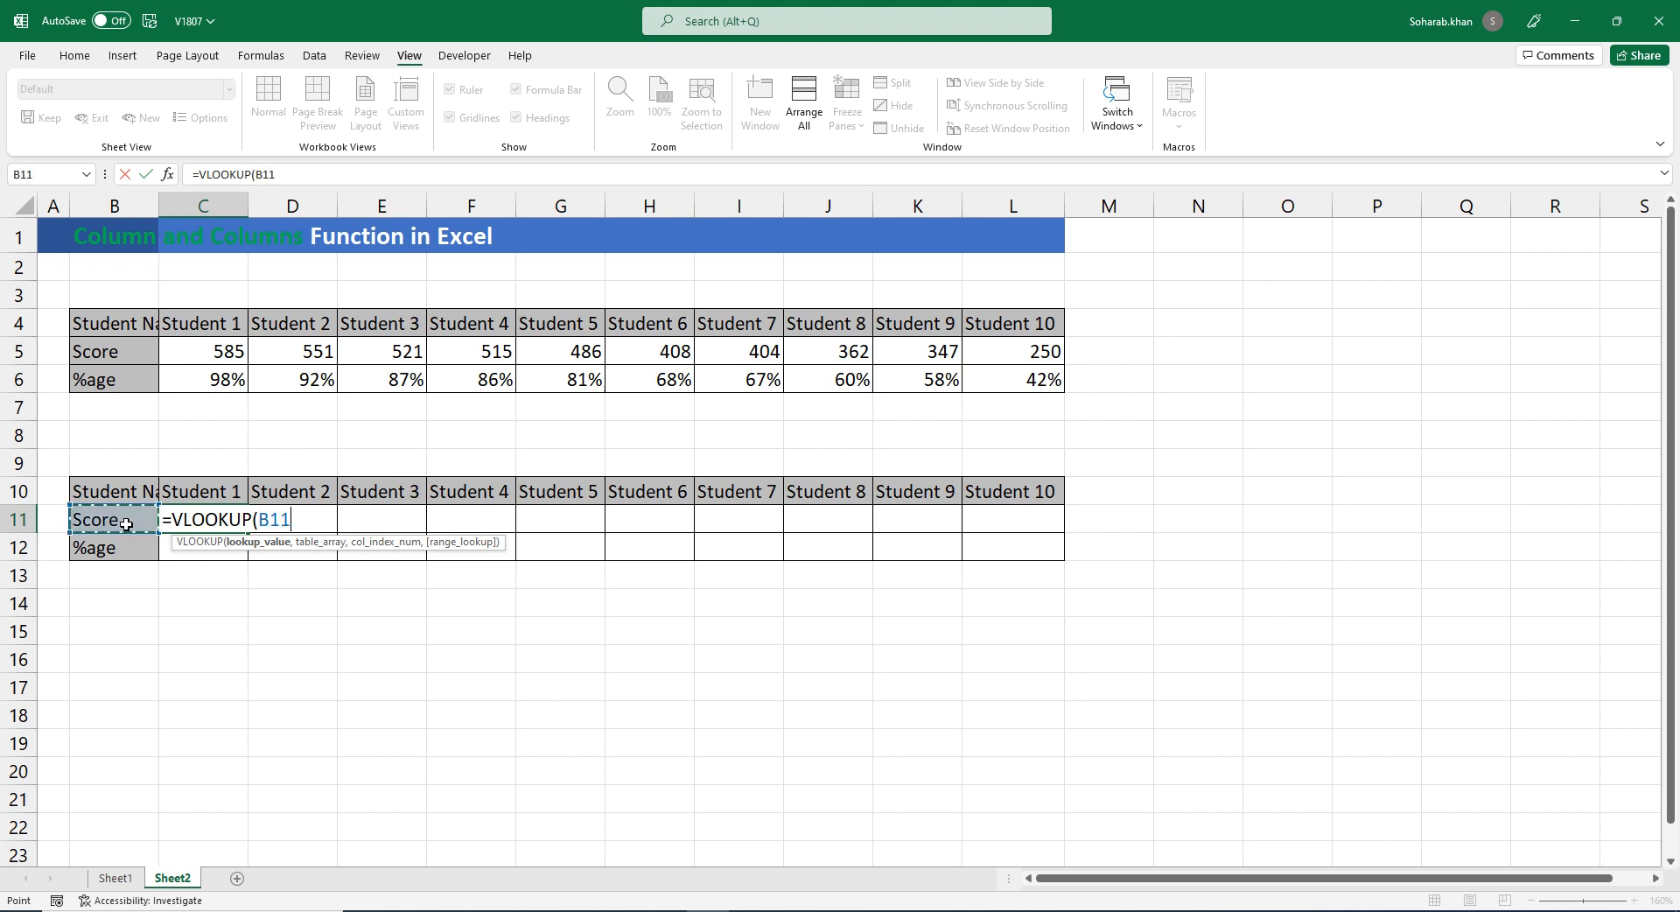
key(F4)
key(F4)
key(F4)
text(,)
drag(147, 350, 1033, 385)
key(F4)
text(,)
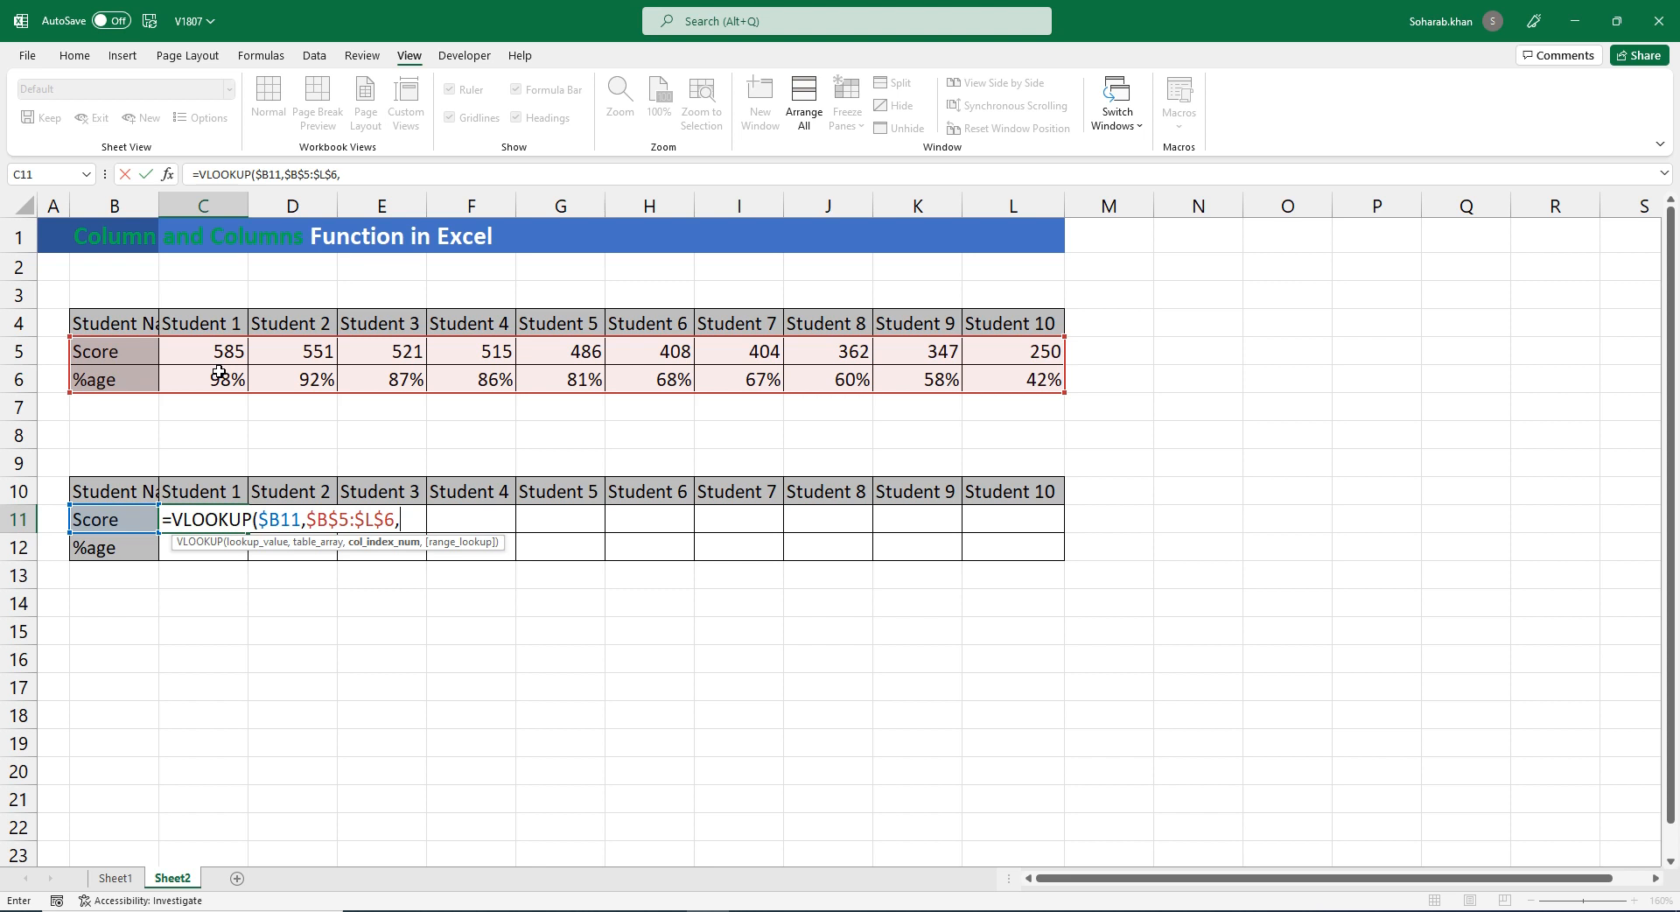
Add COLUMN(B10) as the column index argument of the VLOOKUP formula.
text(colum)
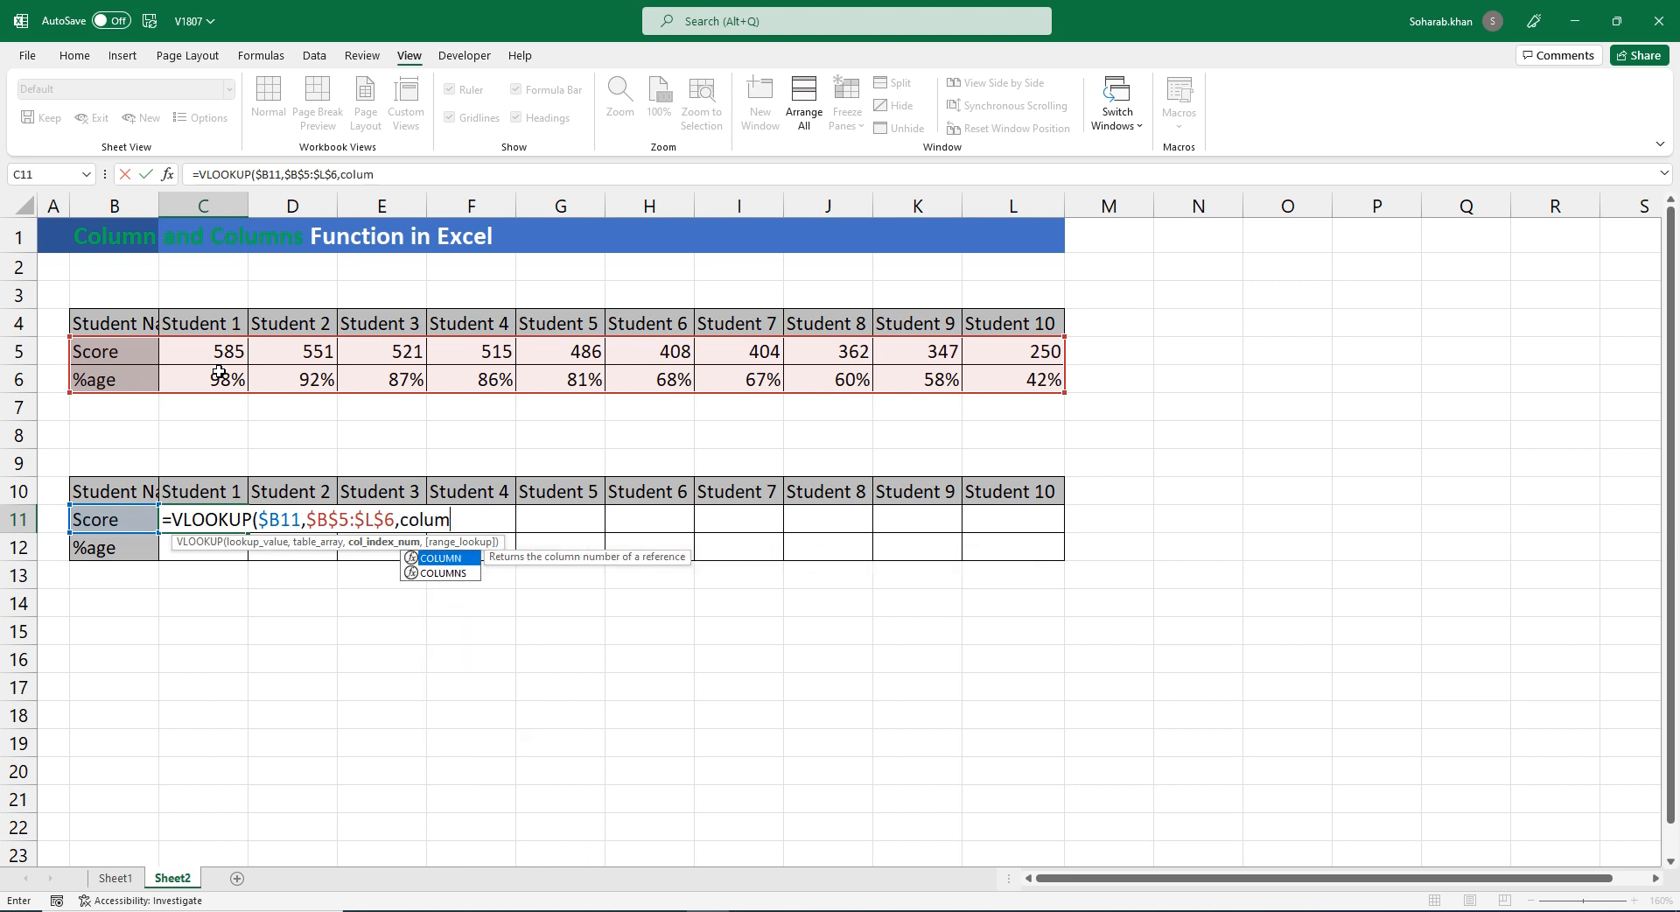
key(Tab)
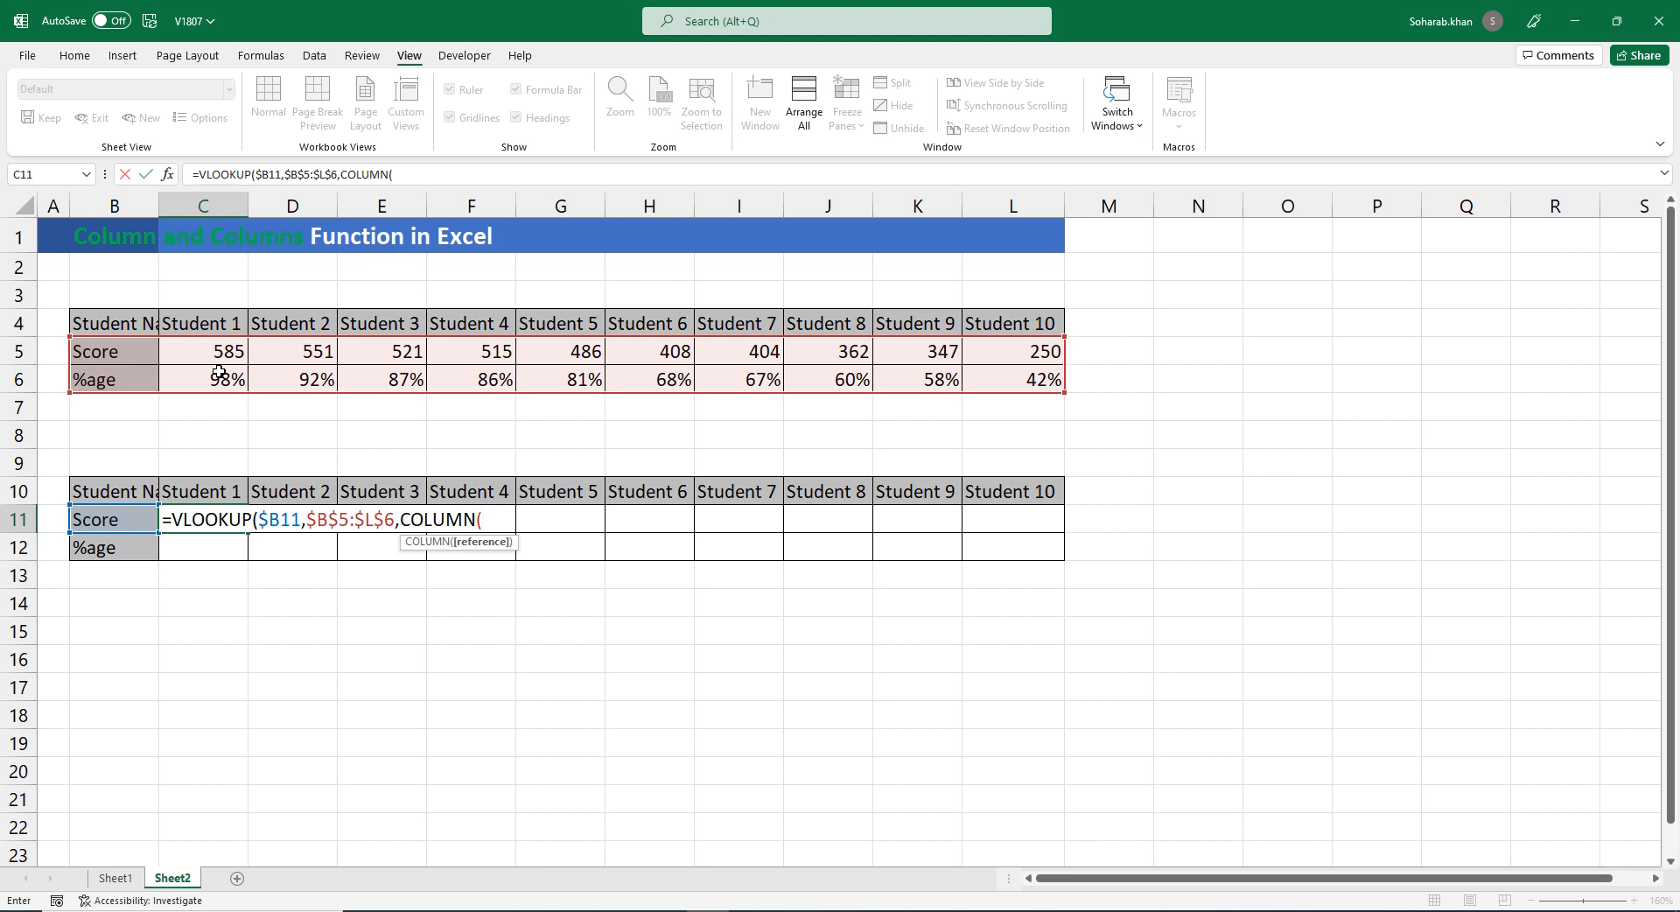
click(112, 490)
text())
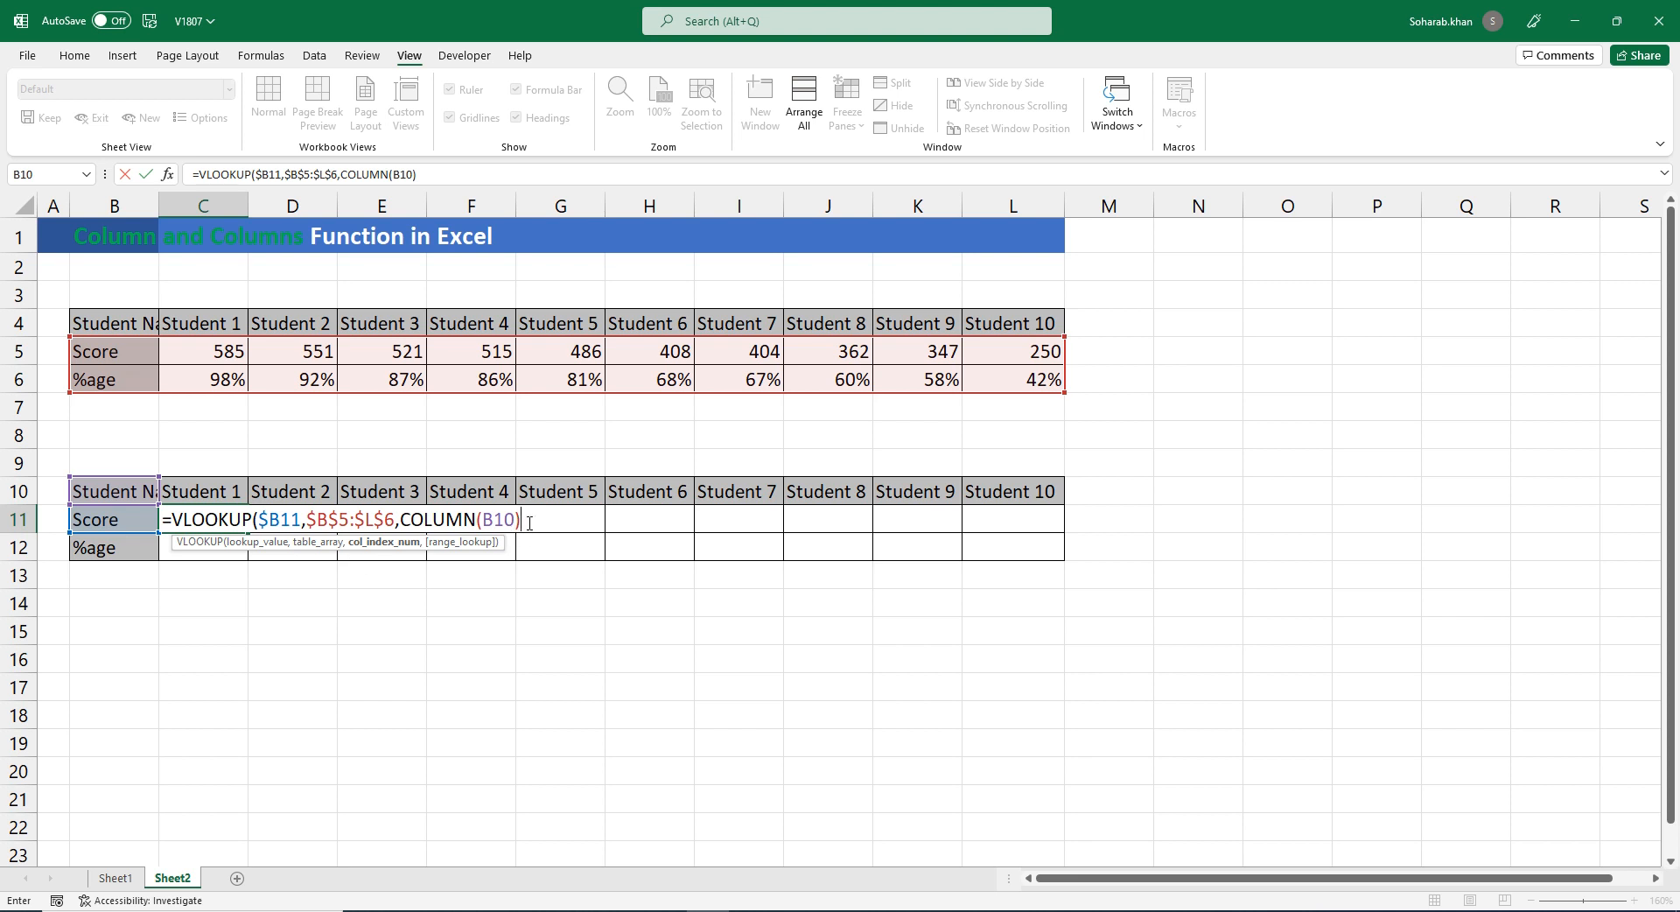
Evaluate the COLUMN(B10) argument inside the formula and restore its original text.
drag(529, 522, 400, 522)
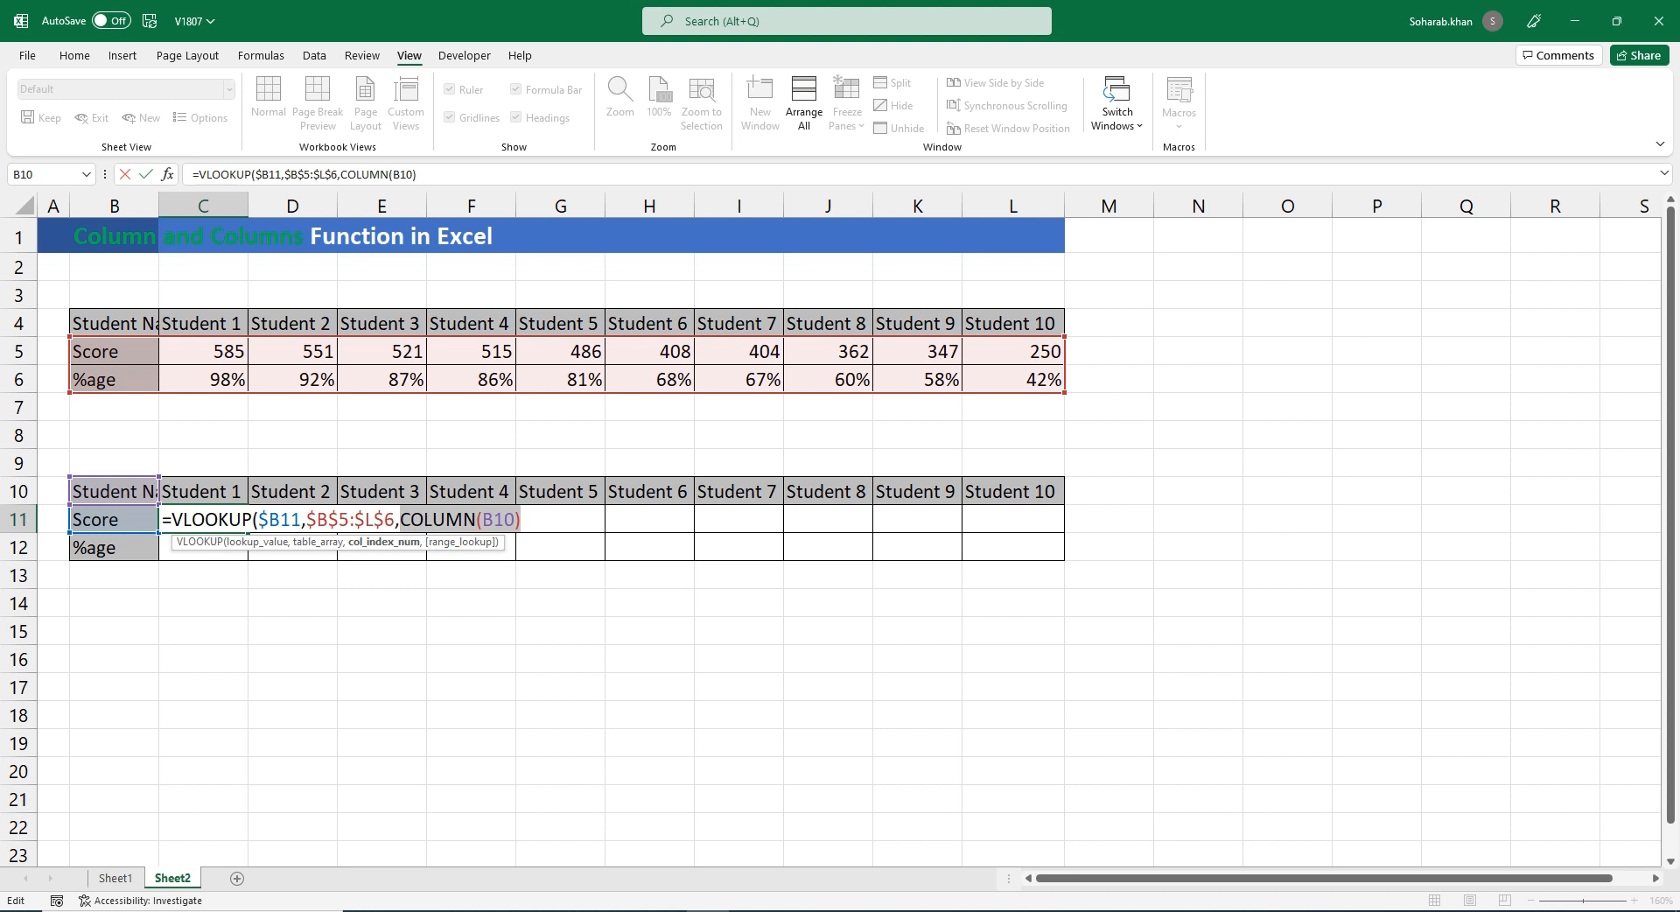
key(F9)
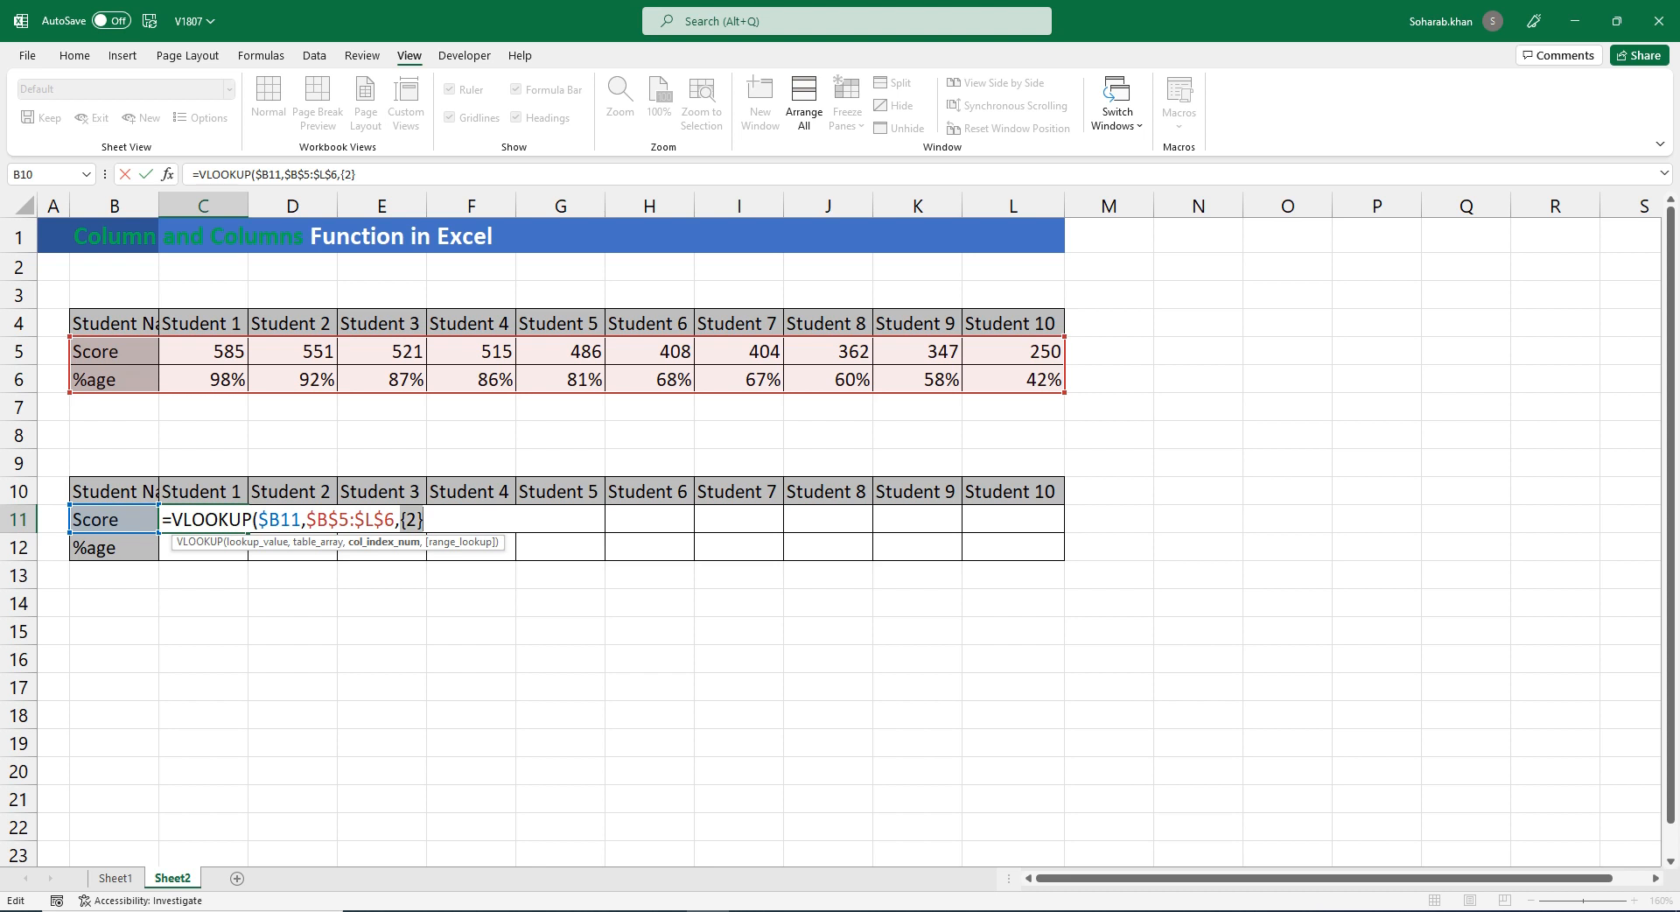
key(ctrl+z)
key(Right)
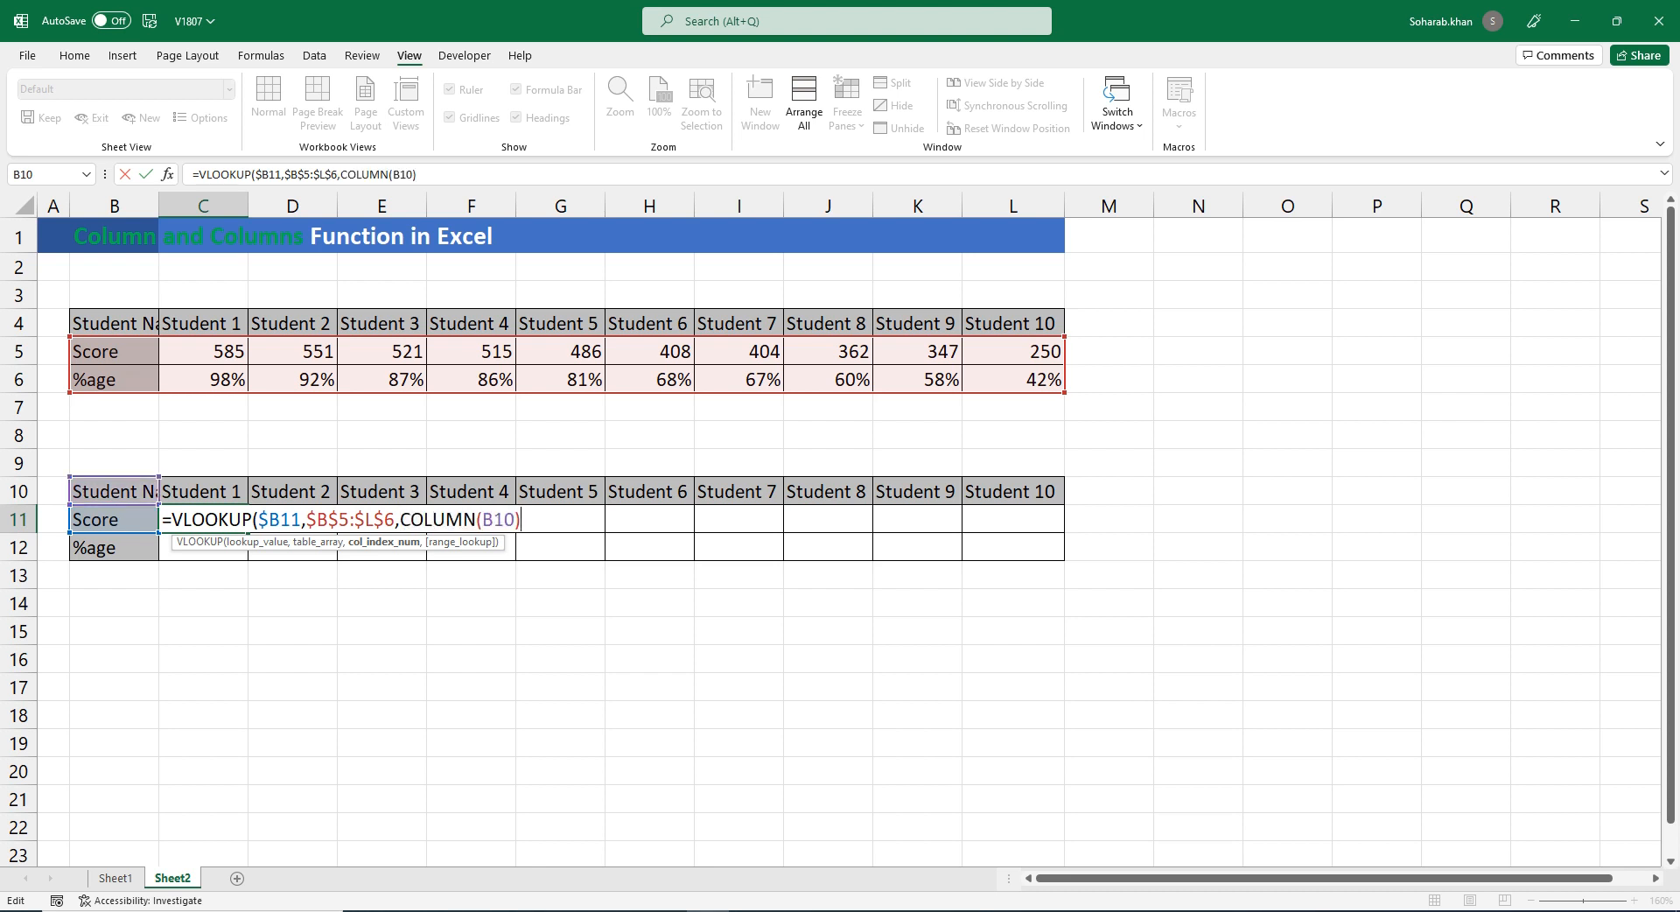
Complete the VLOOKUP formula in C11 with 0 for an exact match and enter it.
text(,)
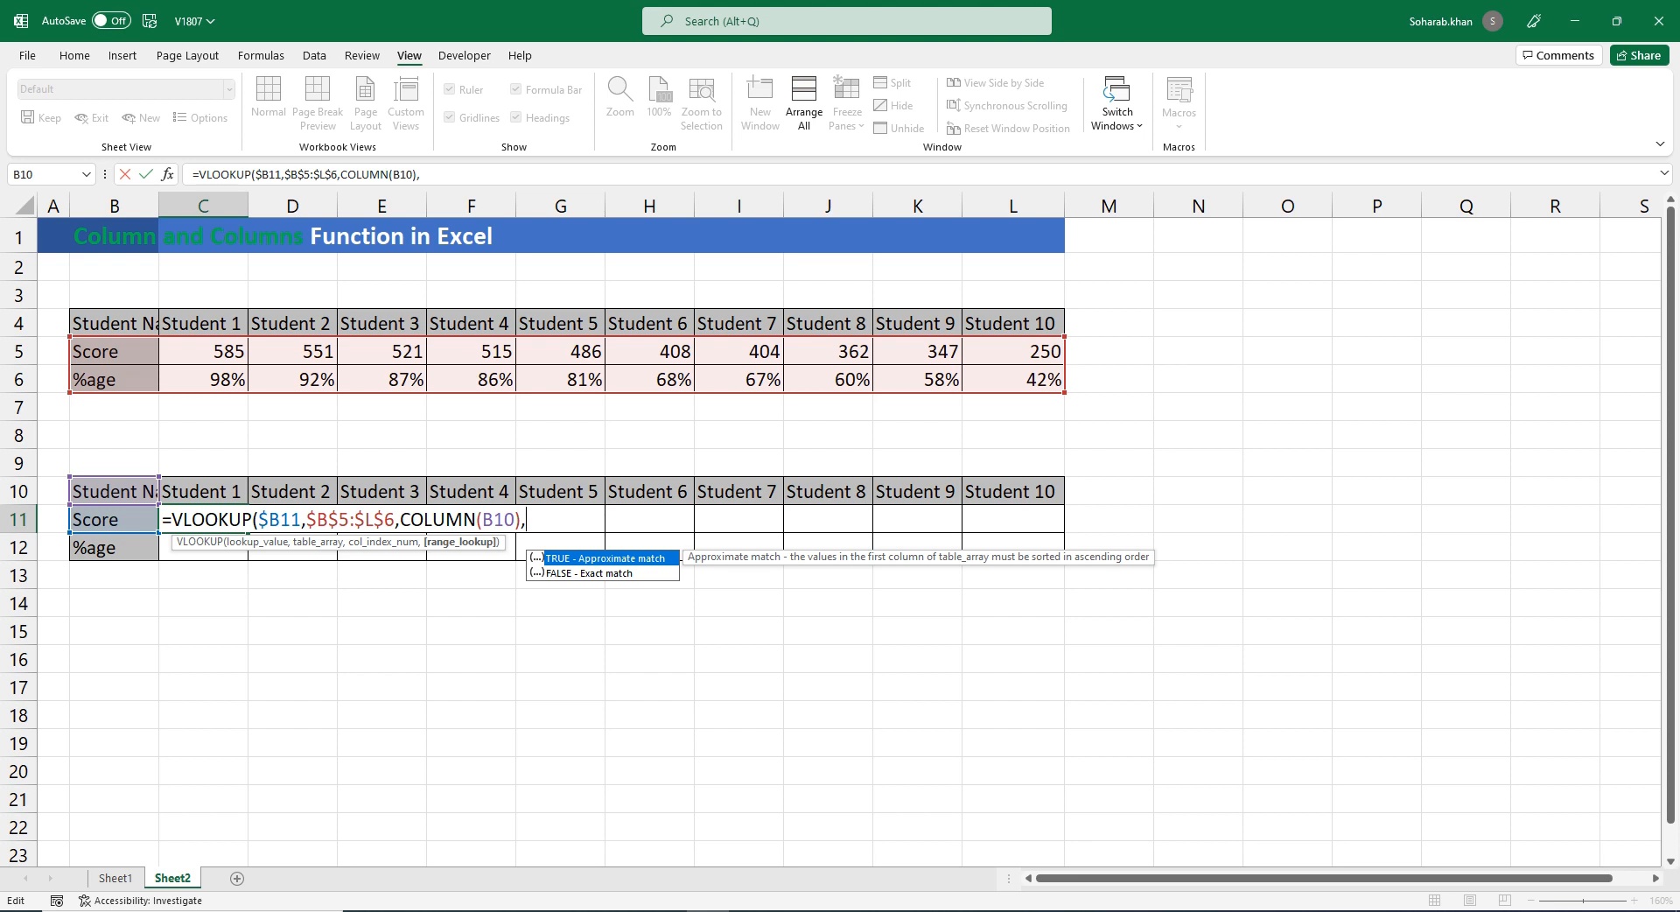
text(0))
key(Return)
Fill the VLOOKUP formula from C11 into the whole range C11:L12.
key(Up)
key(shift+Right)
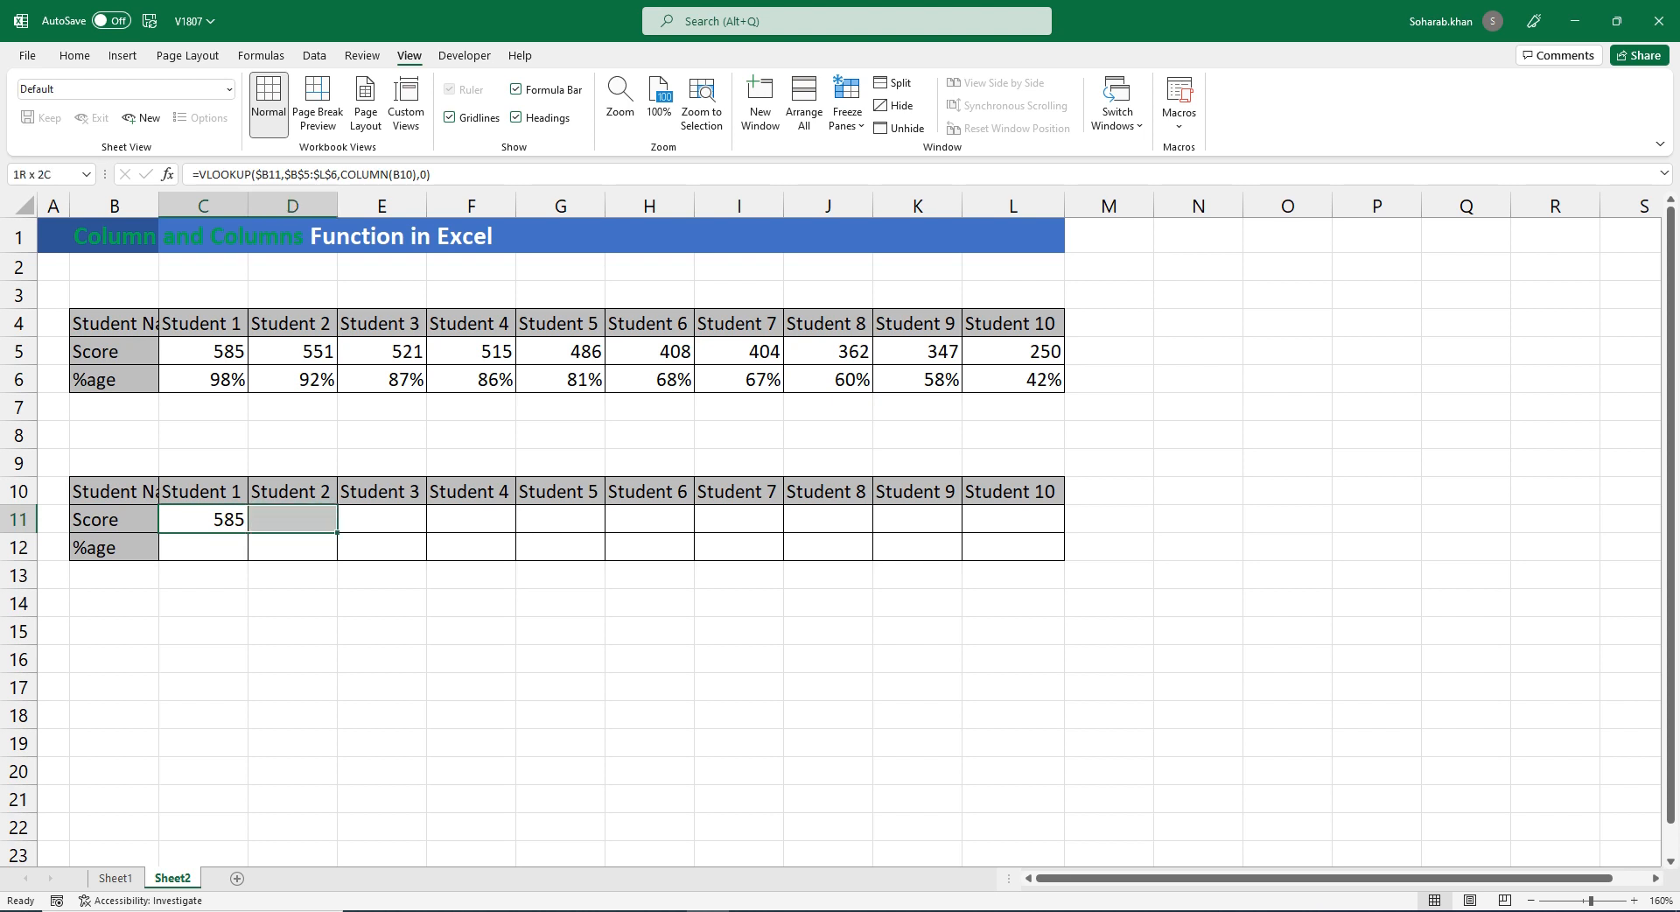
key(shift+Right)
key(shift+Right)
key(shift+Right)
key(shift+Right)
key(shift+Right)
key(shift+Right)
key(shift+Right)
key(shift+Right)
key(shift+Down)
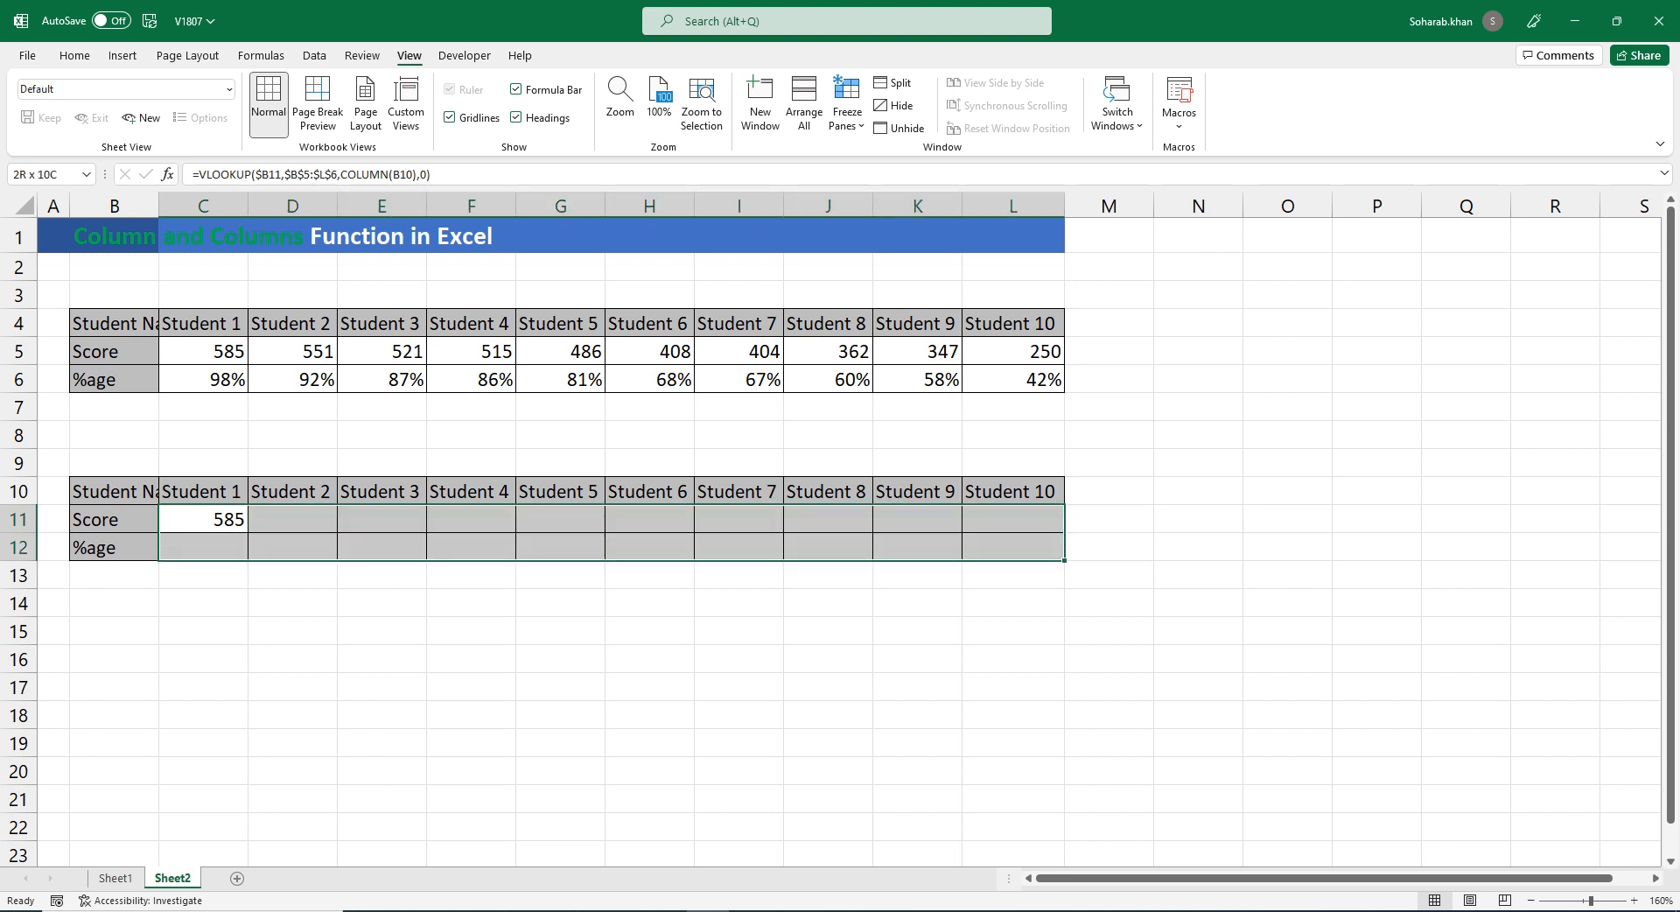
key(F2)
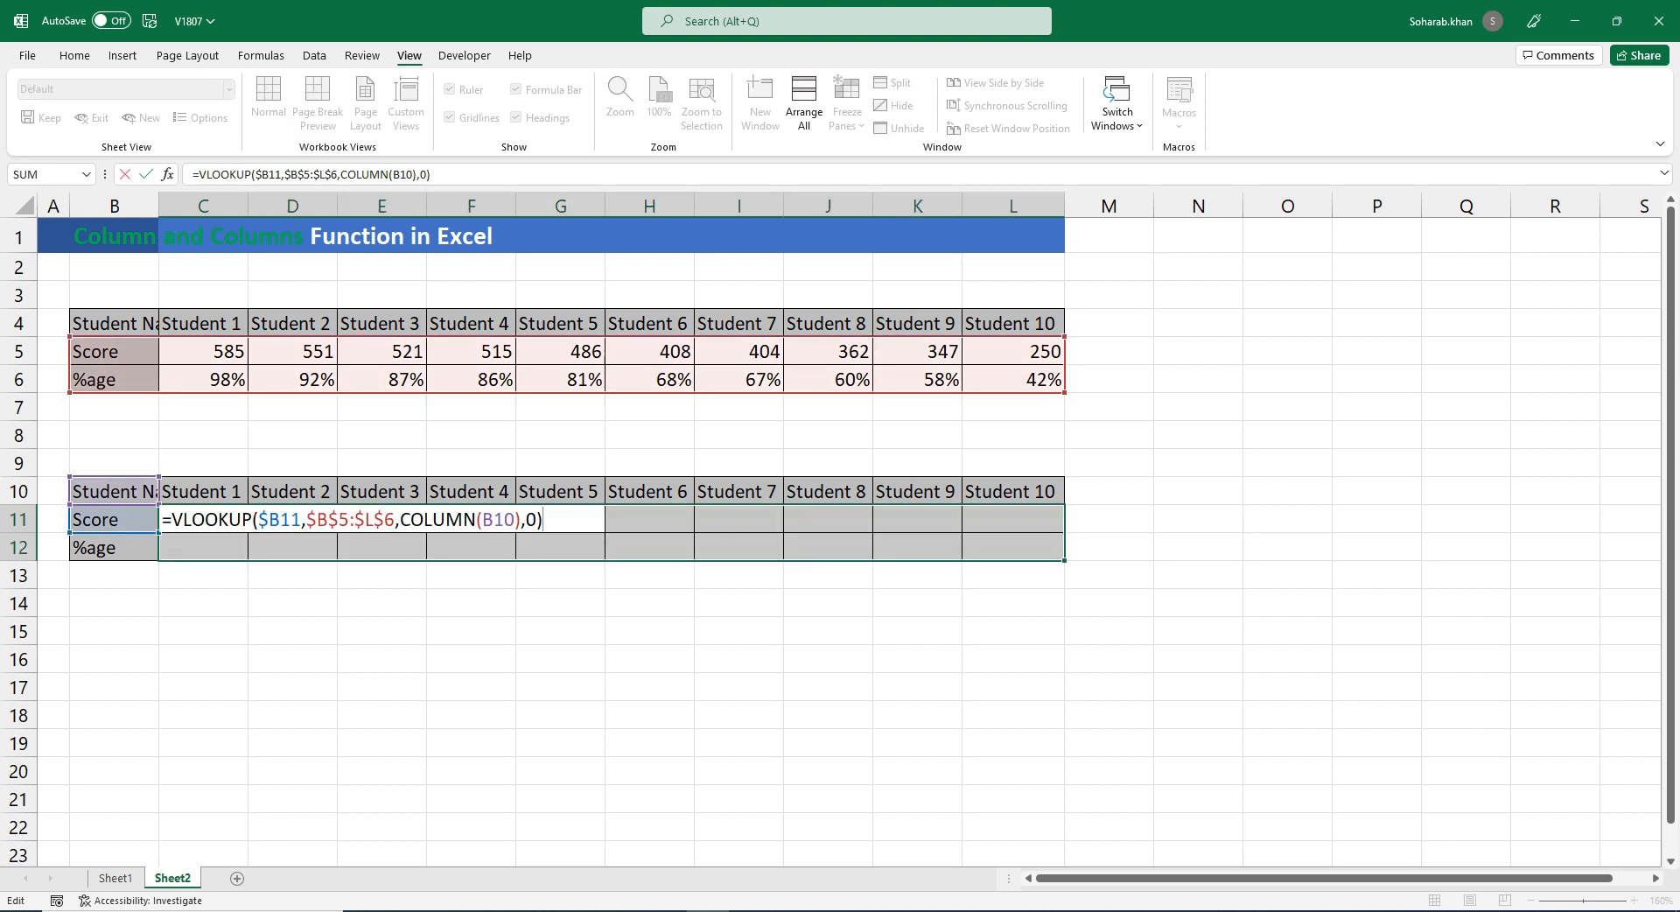
key(ctrl+Return)
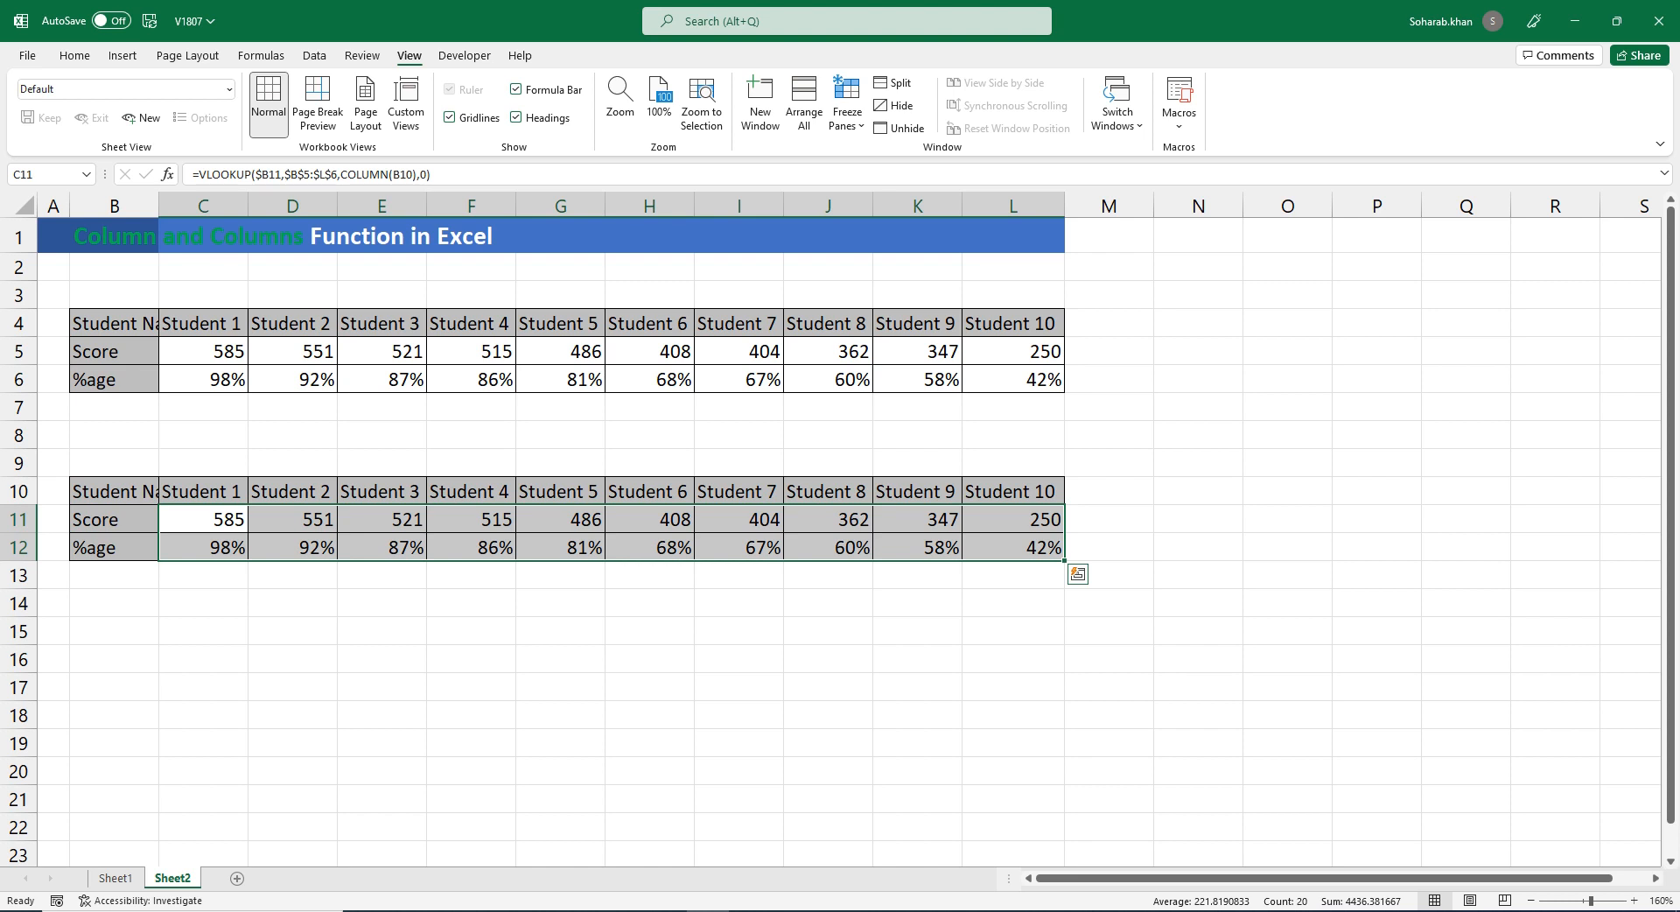
key(Down)
key(Right)
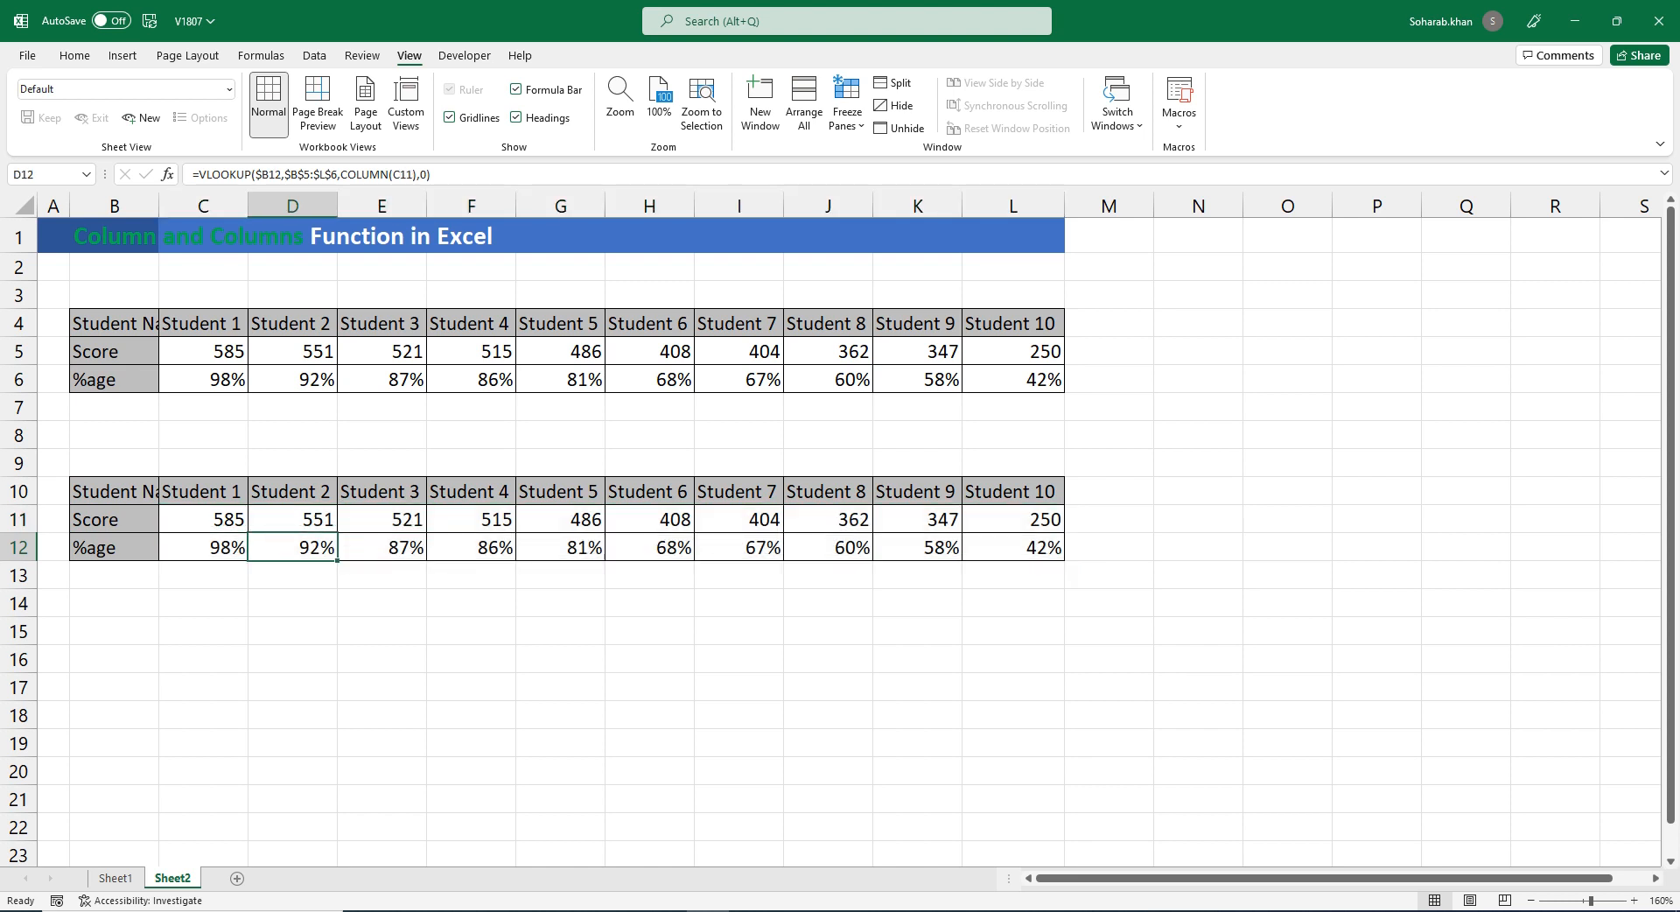
Inspect the references in the filled VLOOKUP formula in D11, leaving the formula unedited.
key(Up)
key(F2)
key(Escape)
key(F2)
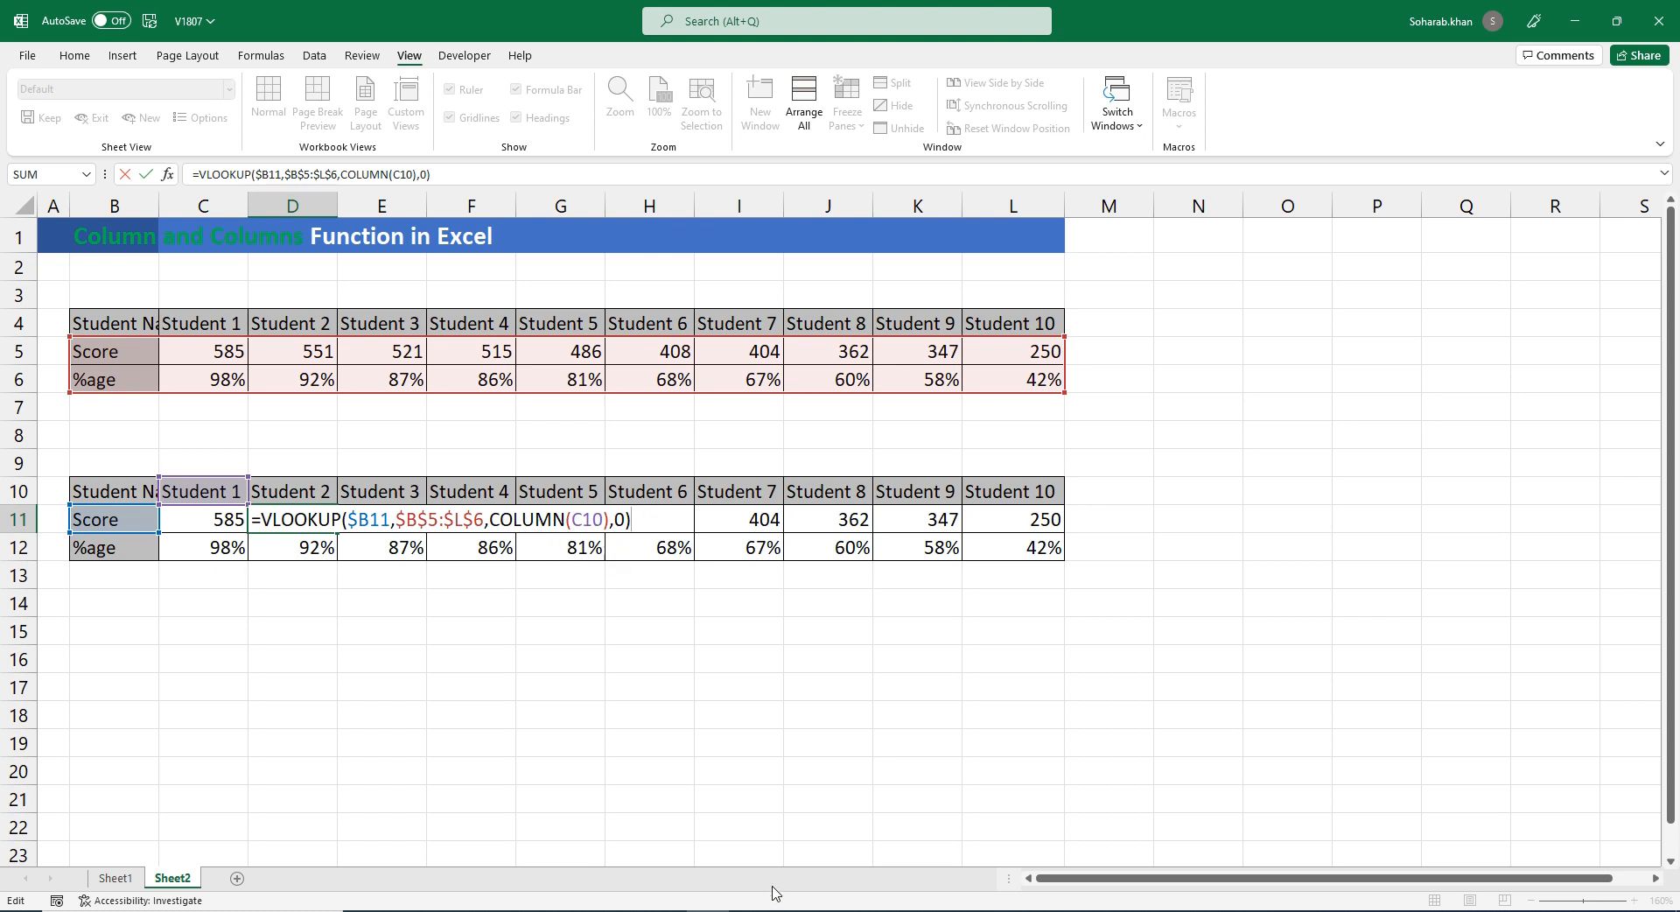
key(Escape)
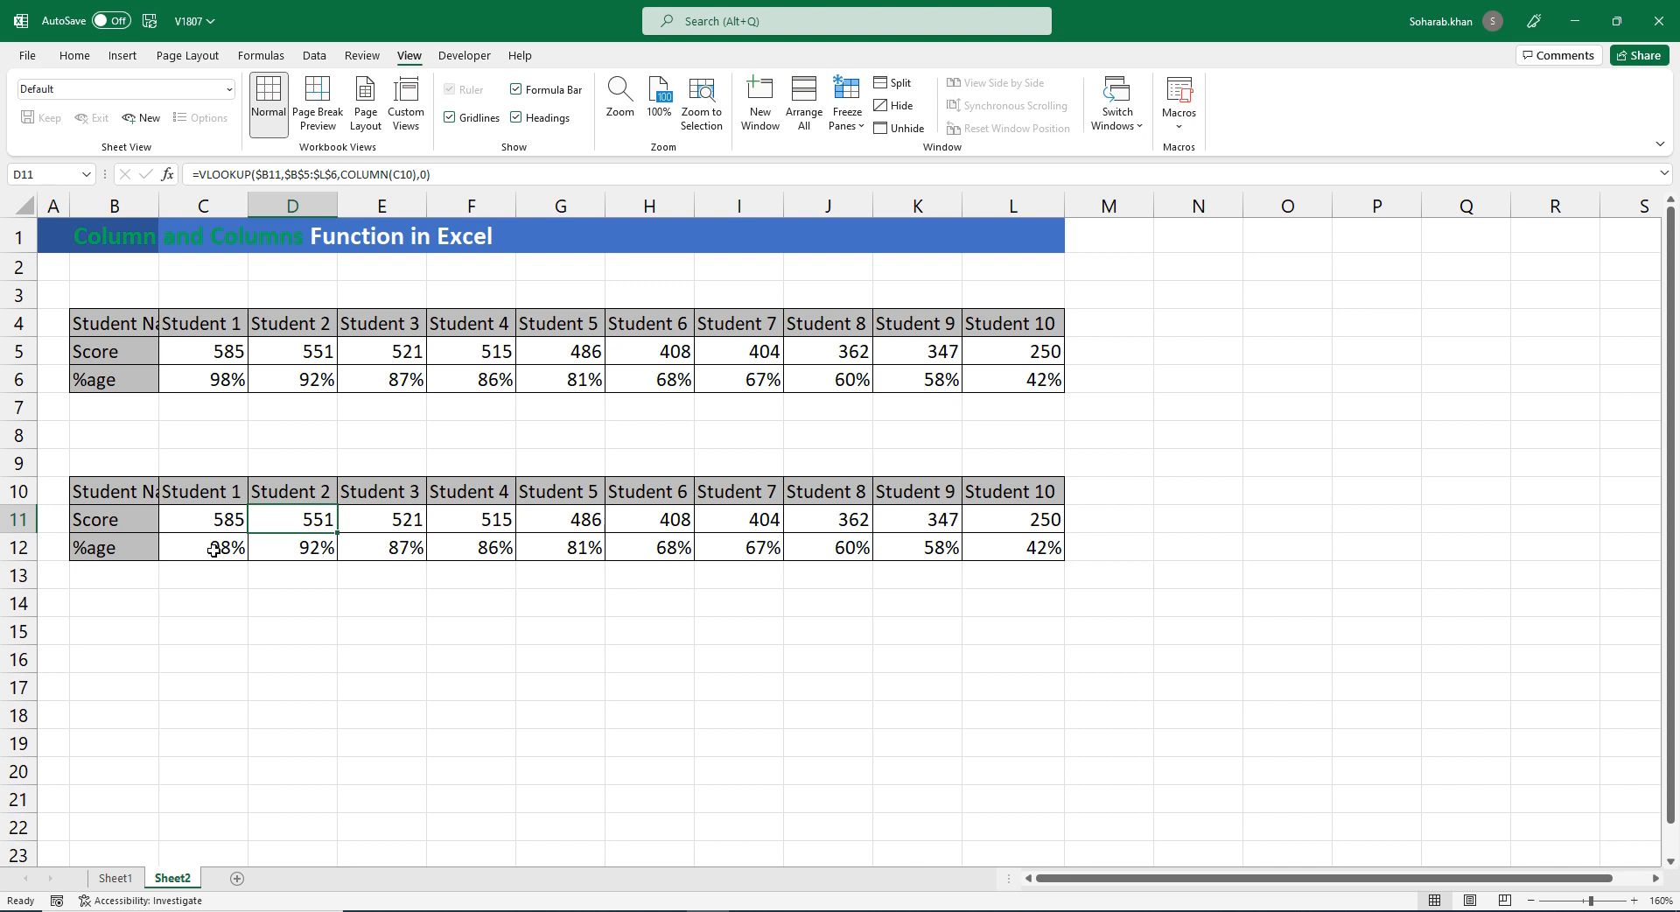
Clear the filled %age results in C12:L12 of the lower table.
drag(207, 522, 891, 515)
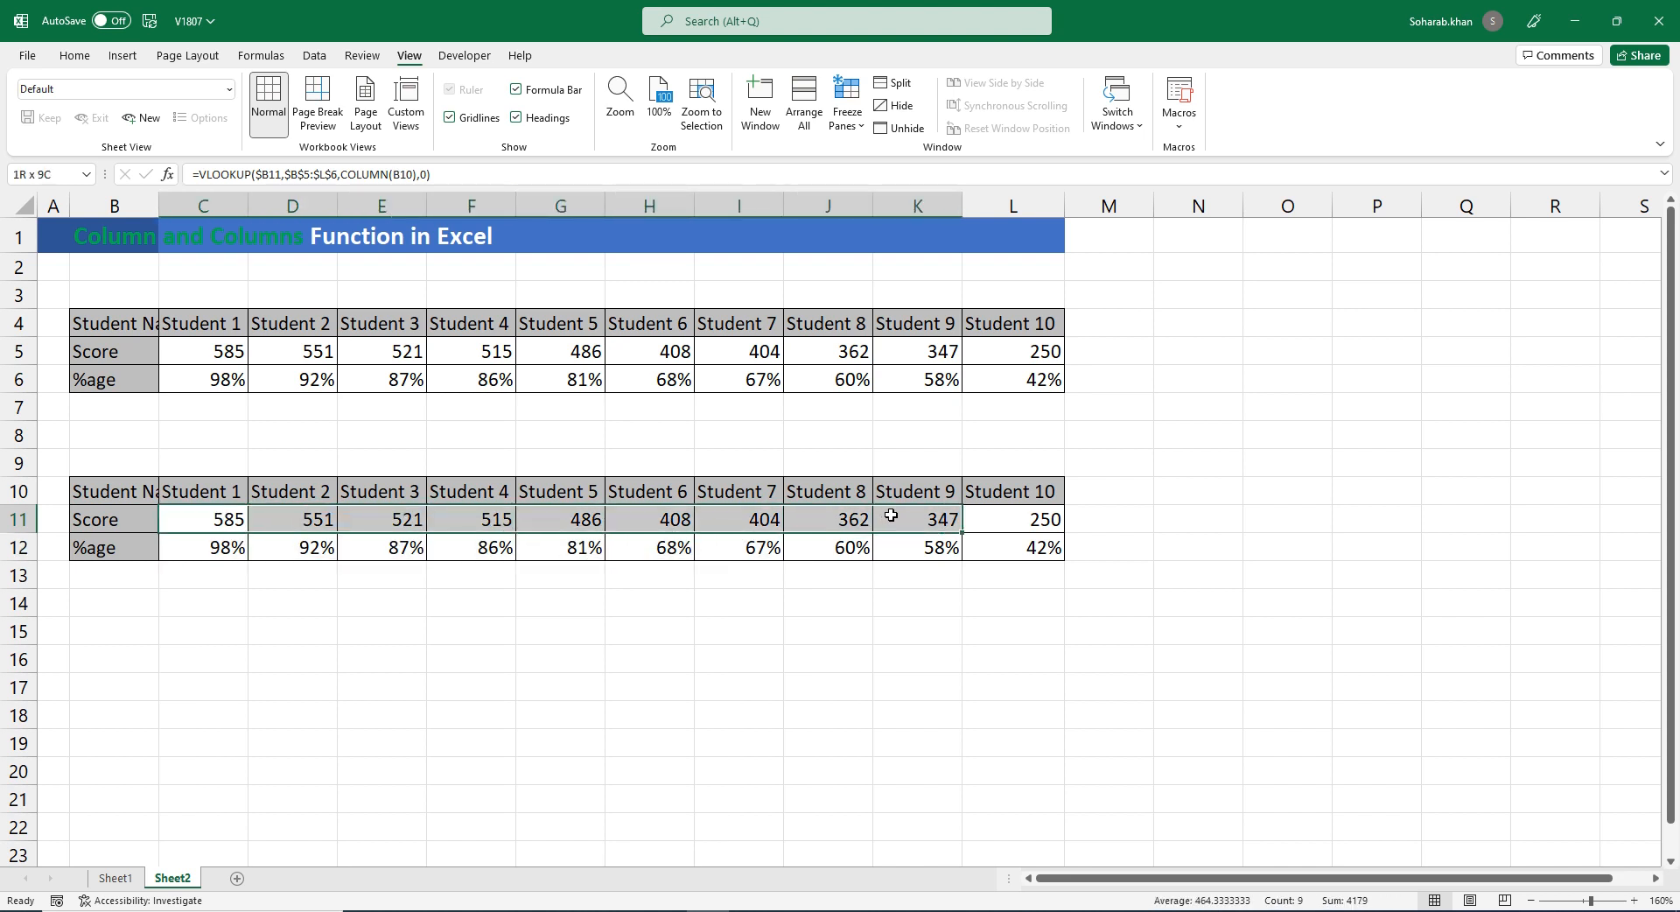
click(420, 547)
drag(215, 548, 1030, 543)
key(Delete)
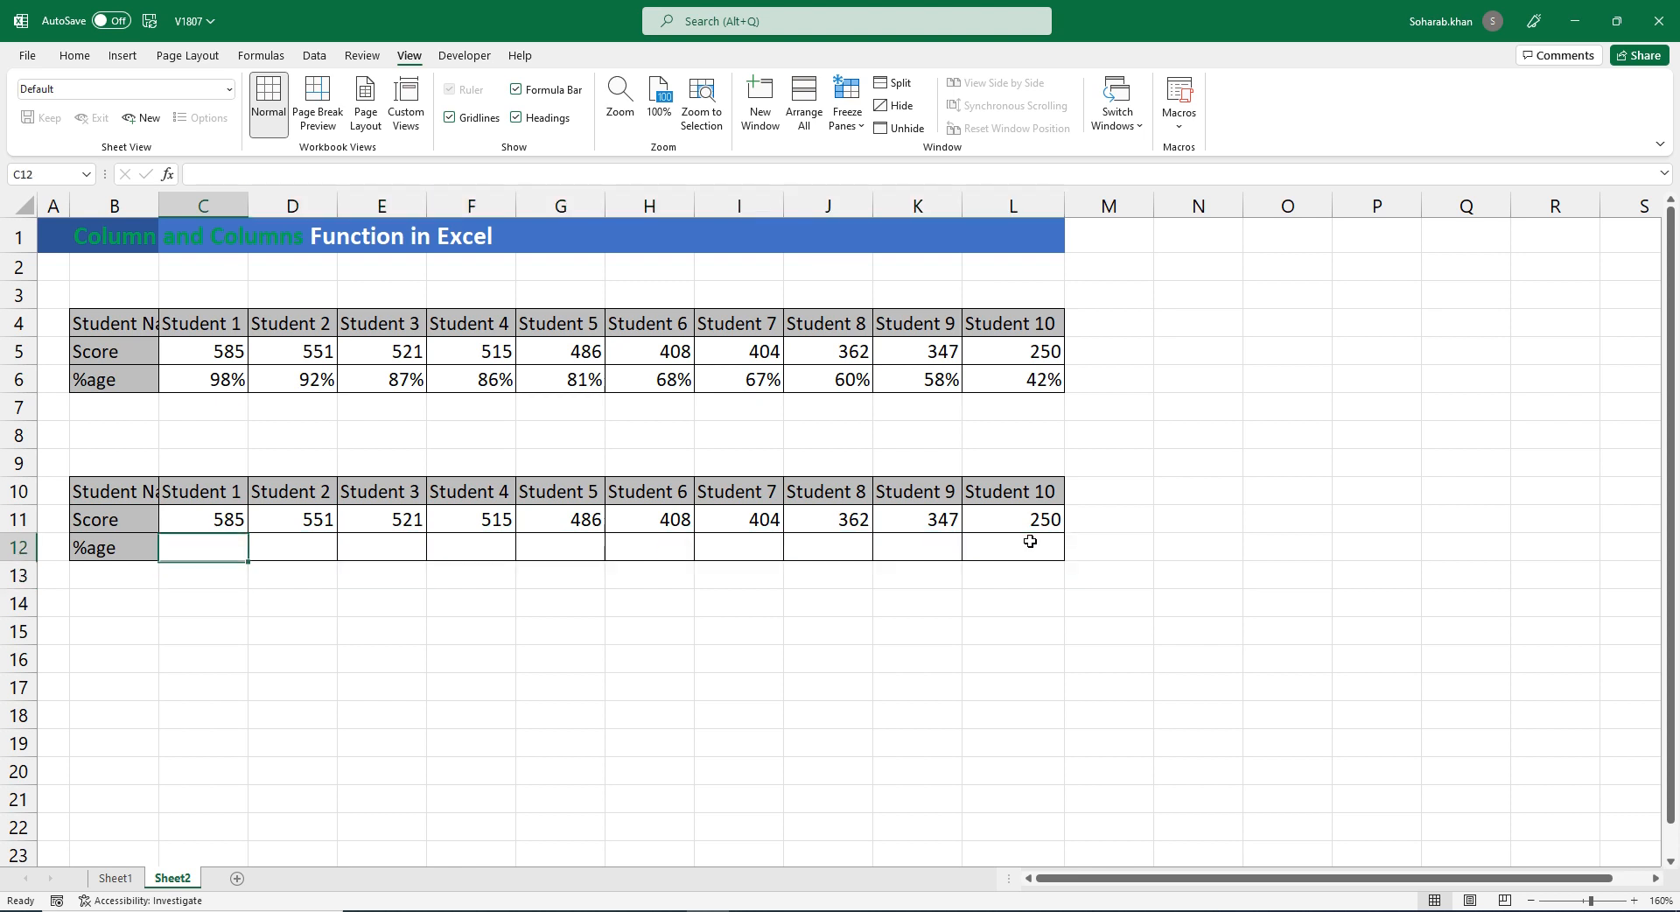
Start a VLOOKUP formula in C12 with $B$12 as the lookup value and $B$5:$L$6 as the table array.
text(=vloo)
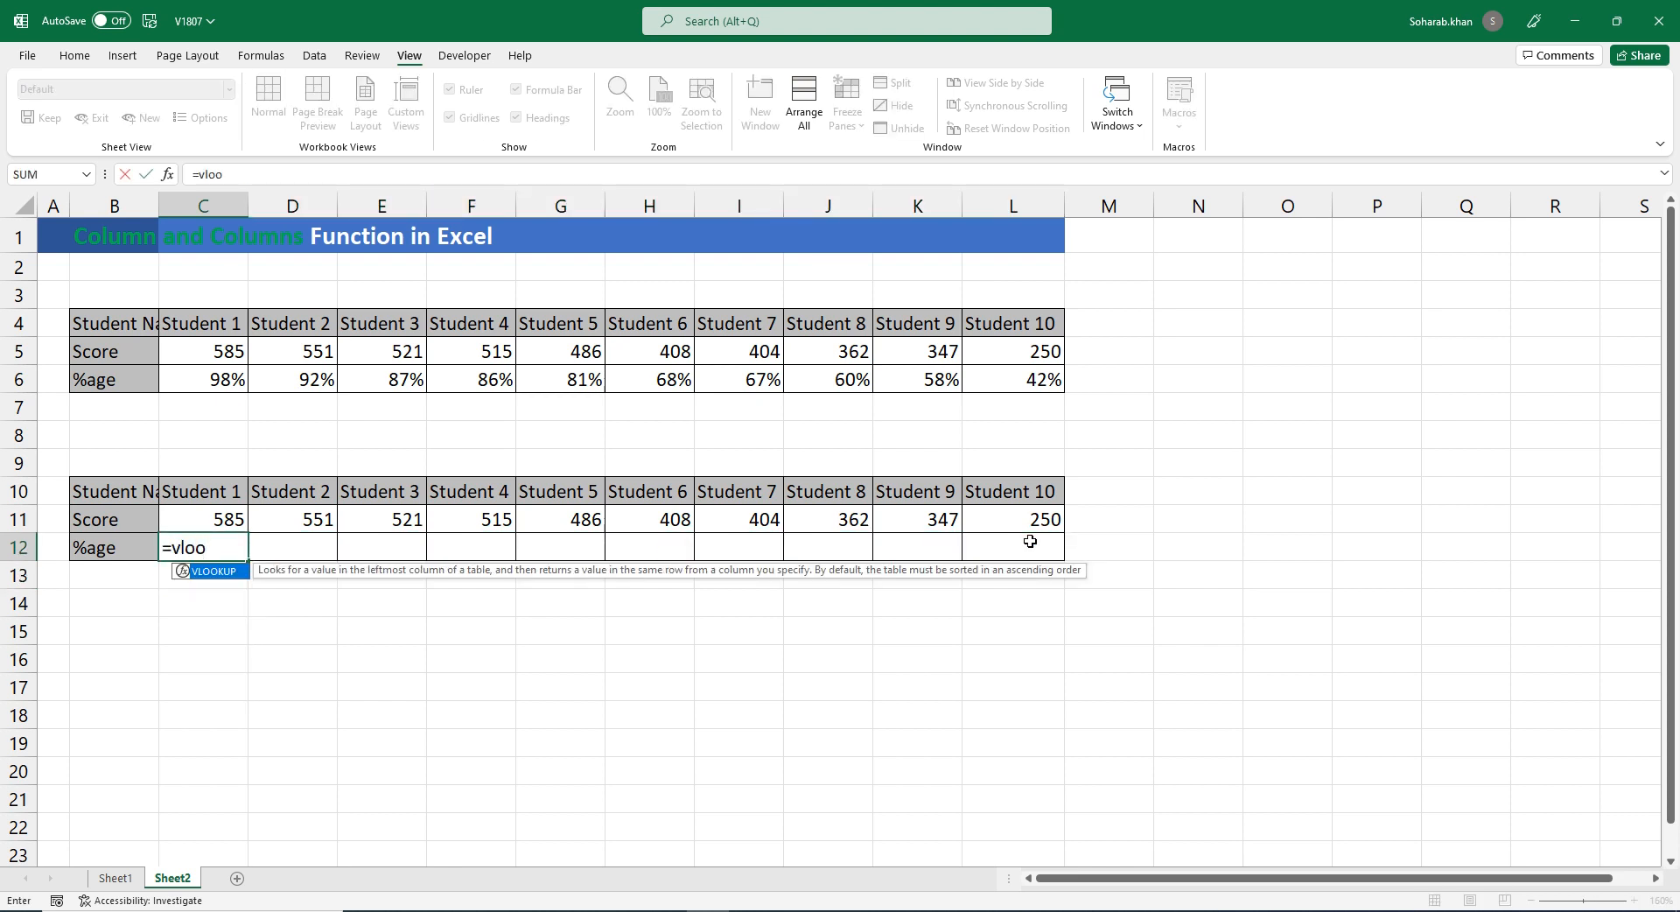
key(Tab)
key(Left)
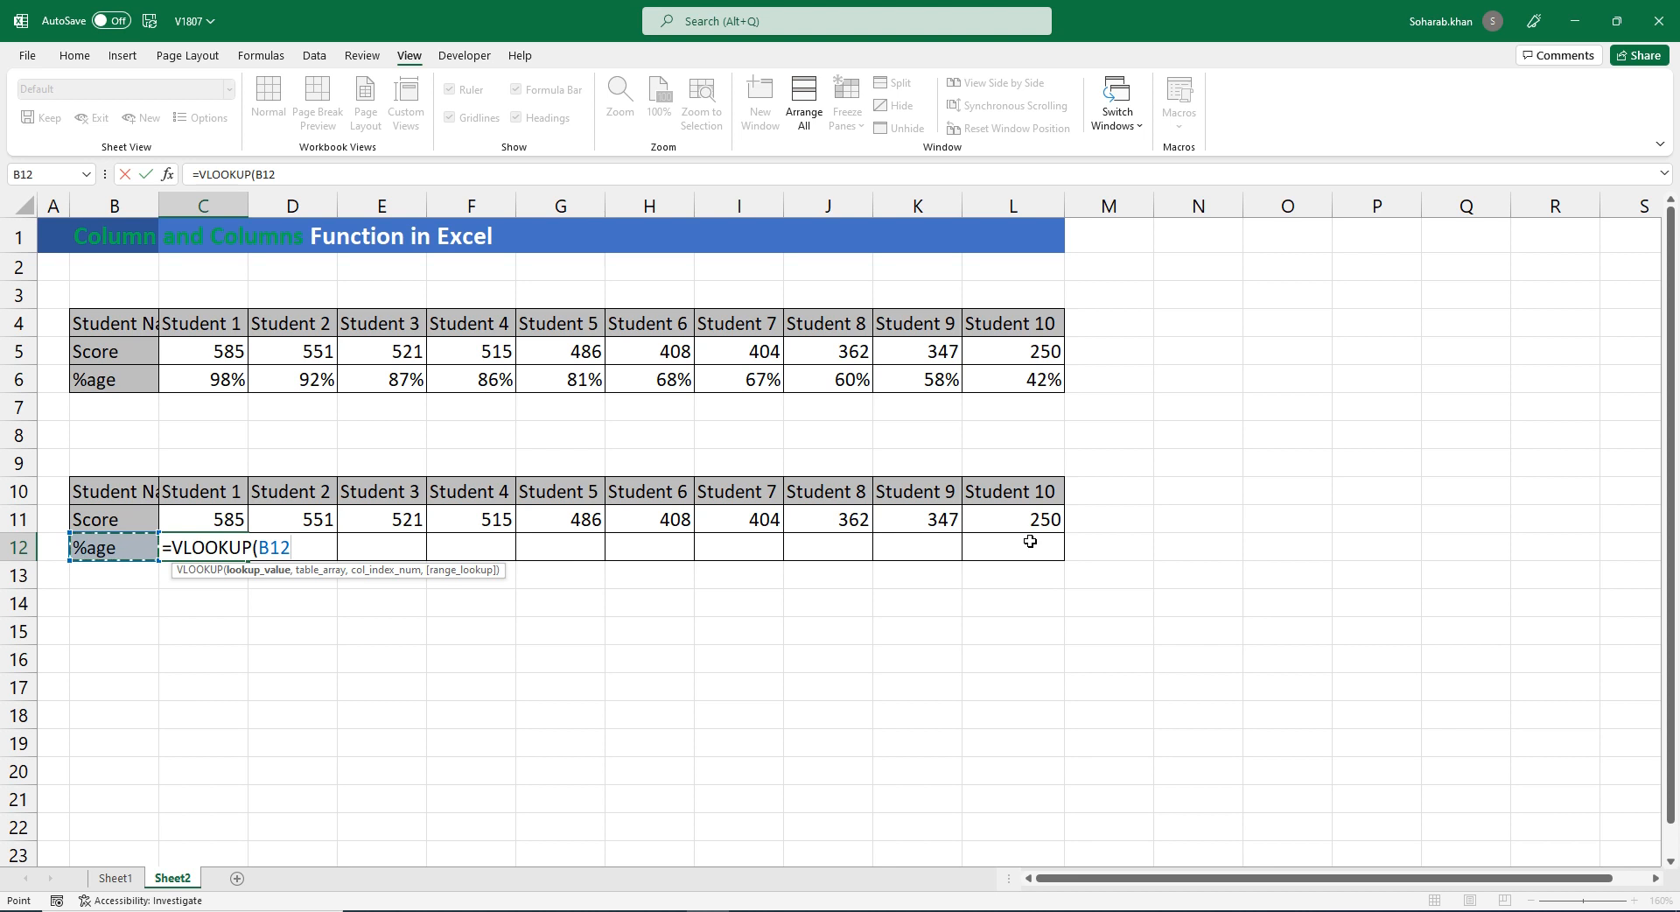
text(,)
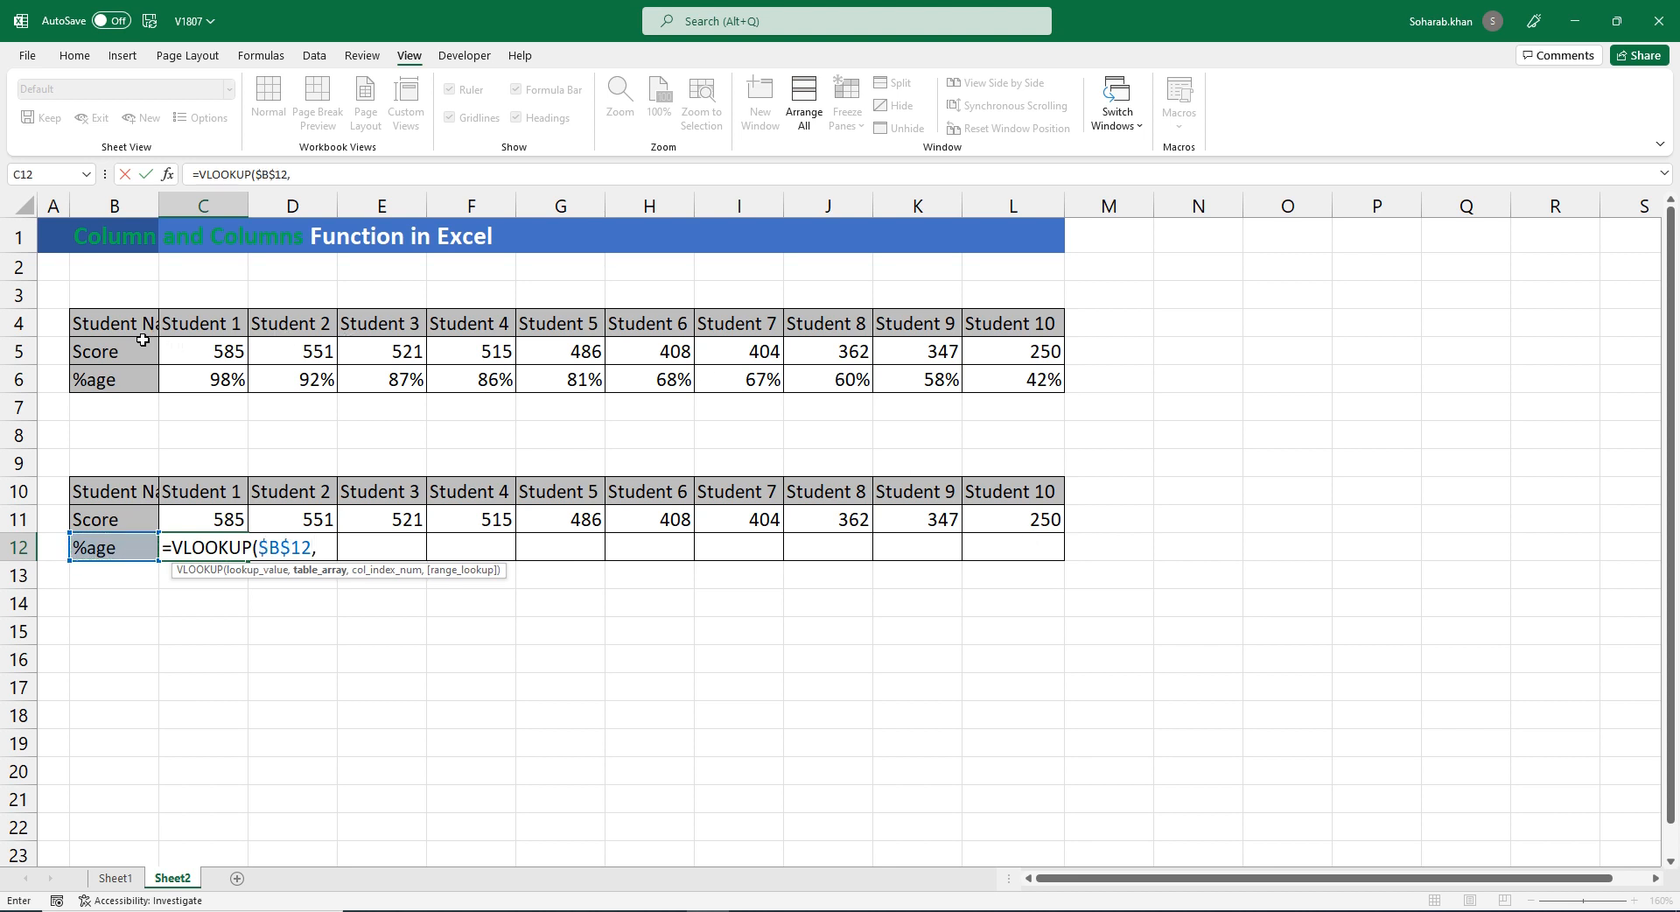
drag(120, 344, 1026, 377)
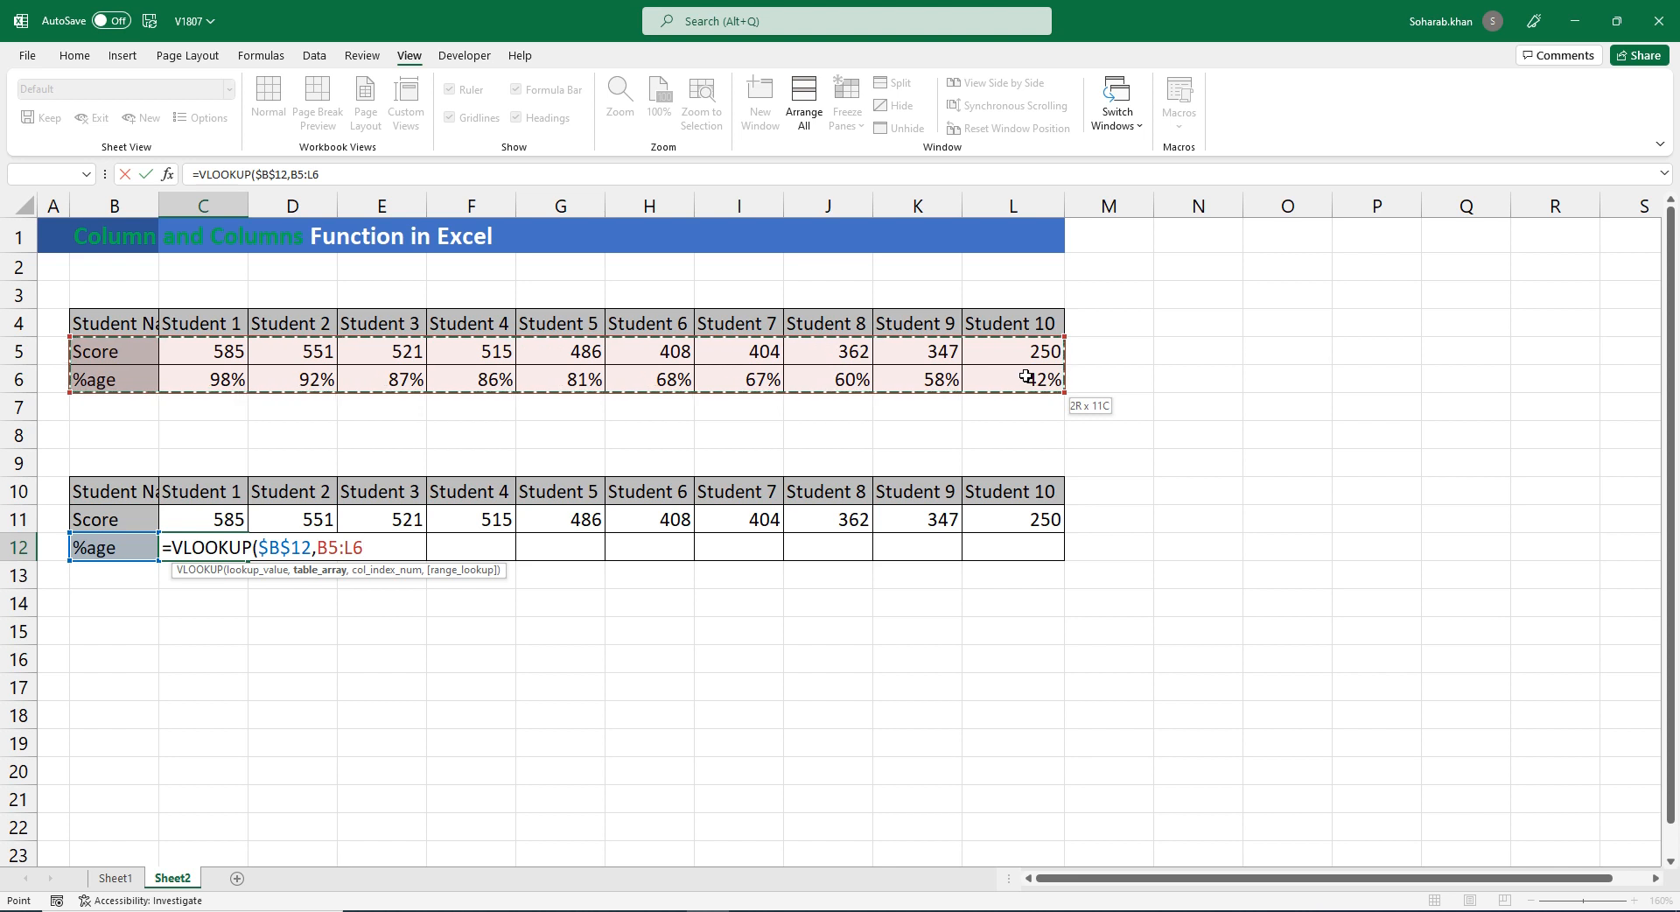
key(F4)
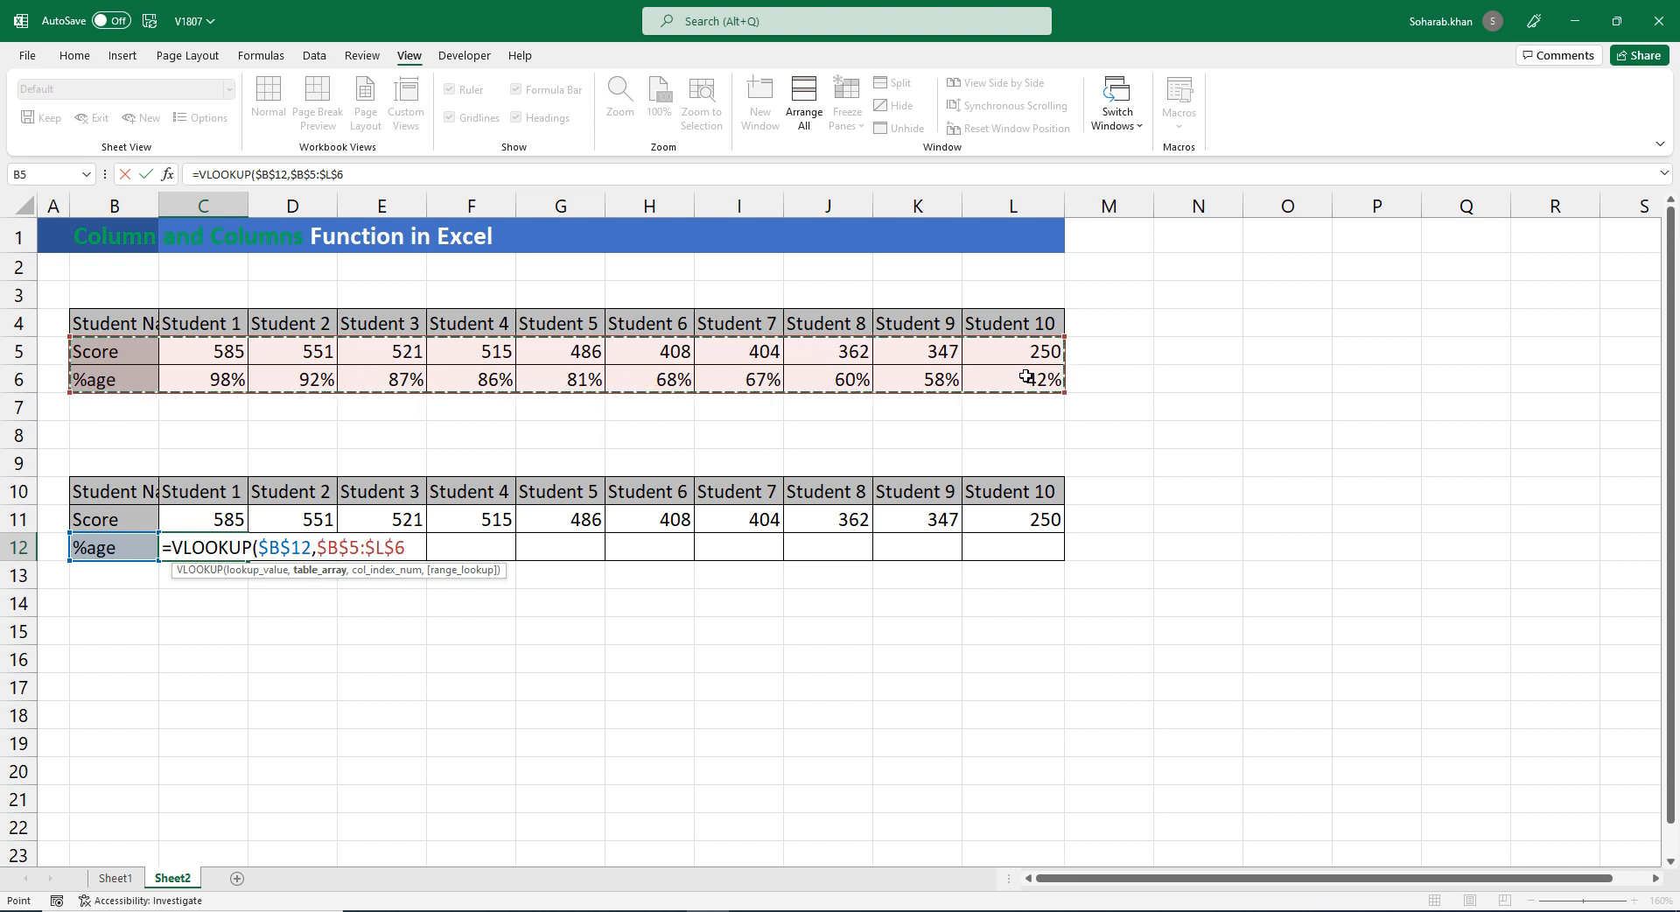
text(,)
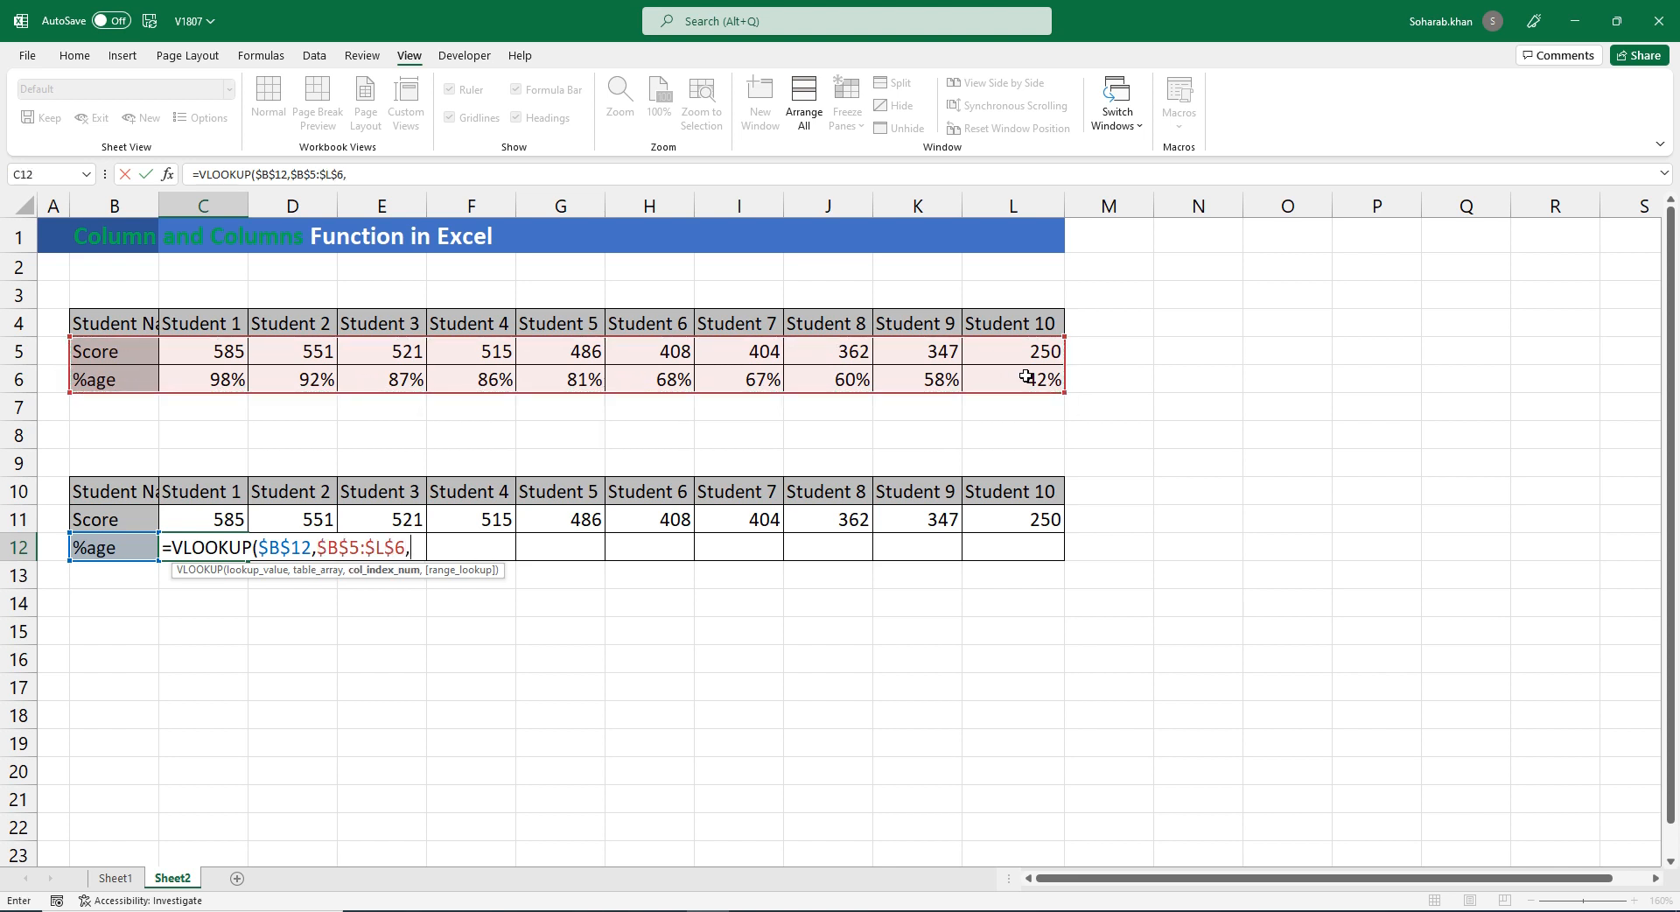
Add COLUMNS($A$10:B10) as the column index argument, with only the range's first cell locked as absolute.
text(colu)
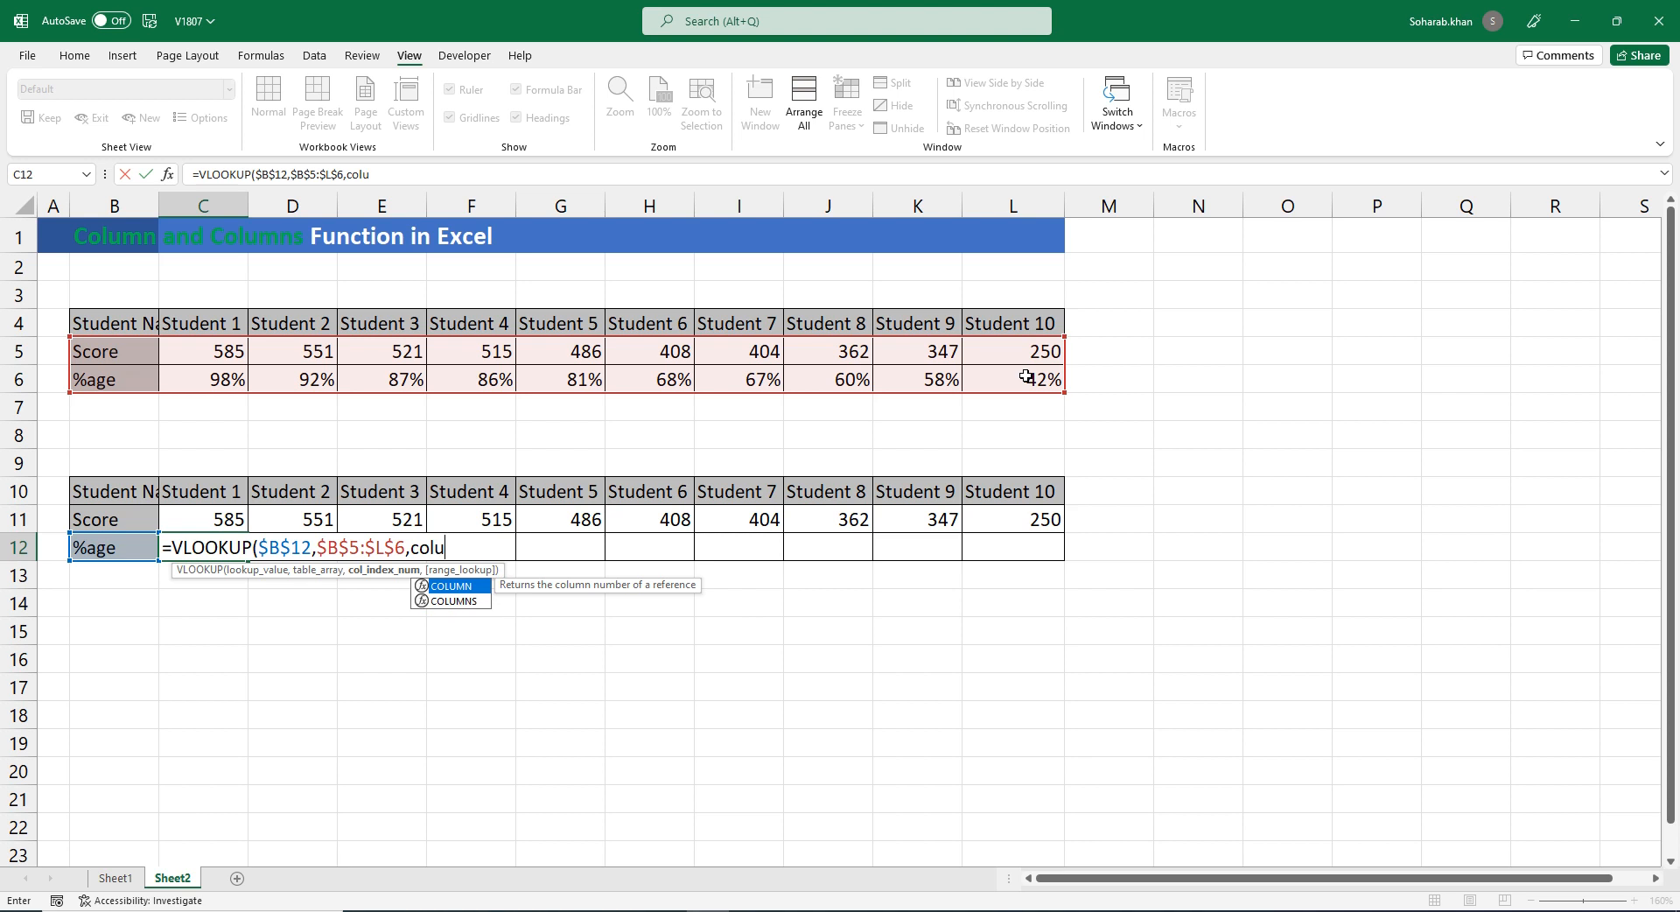
key(Down)
key(Tab)
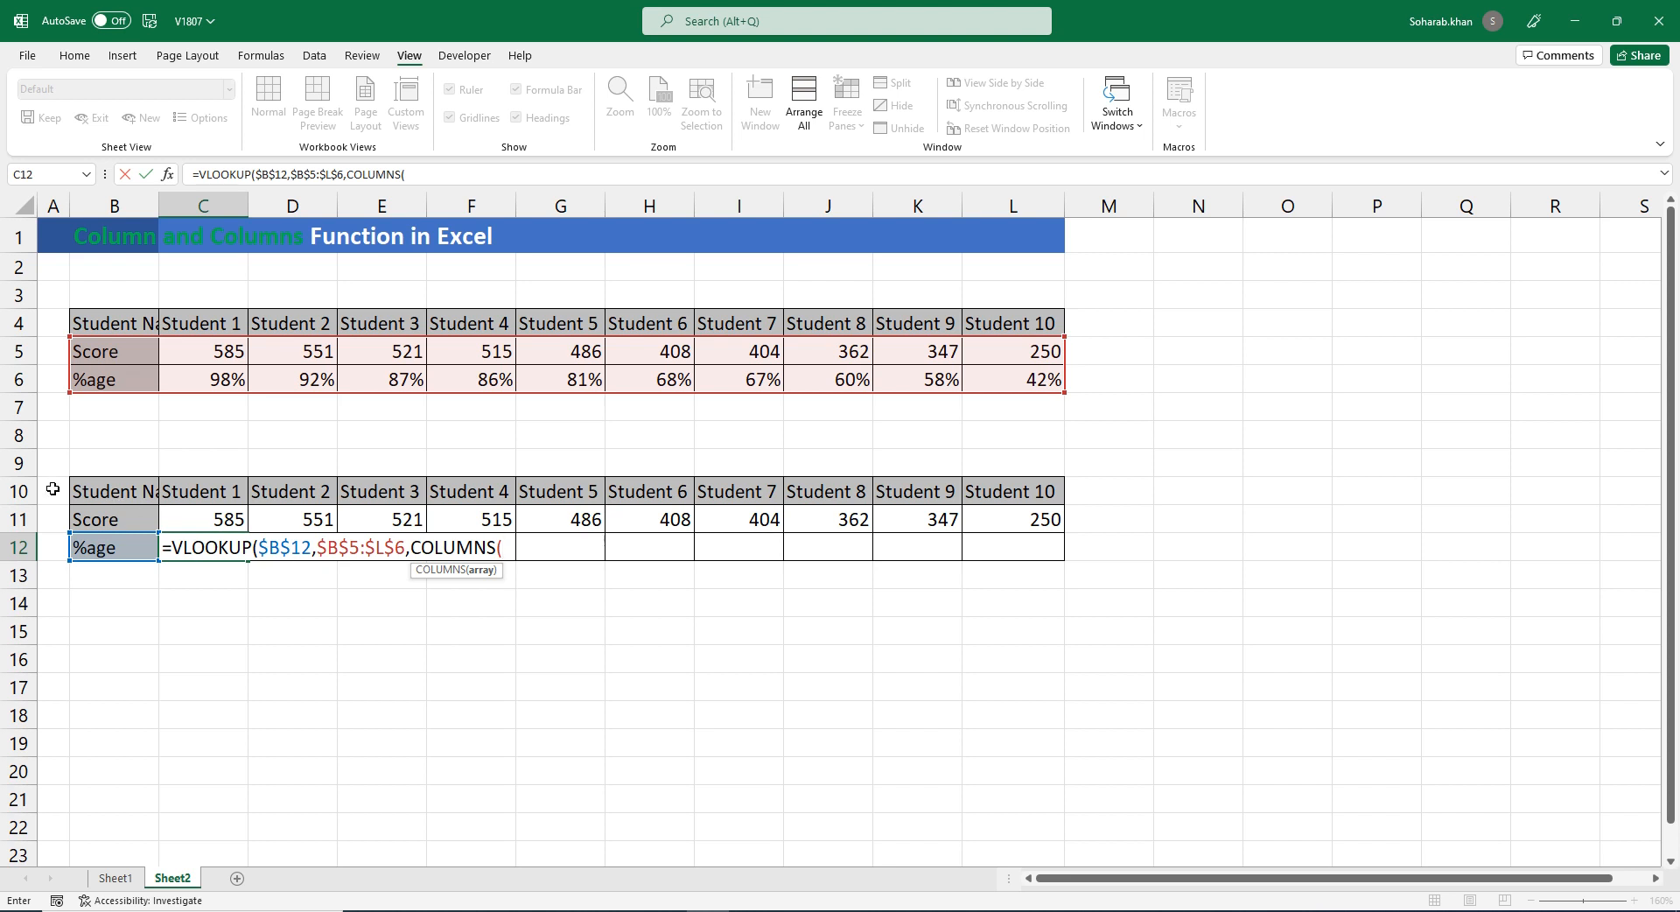
drag(52, 489, 87, 489)
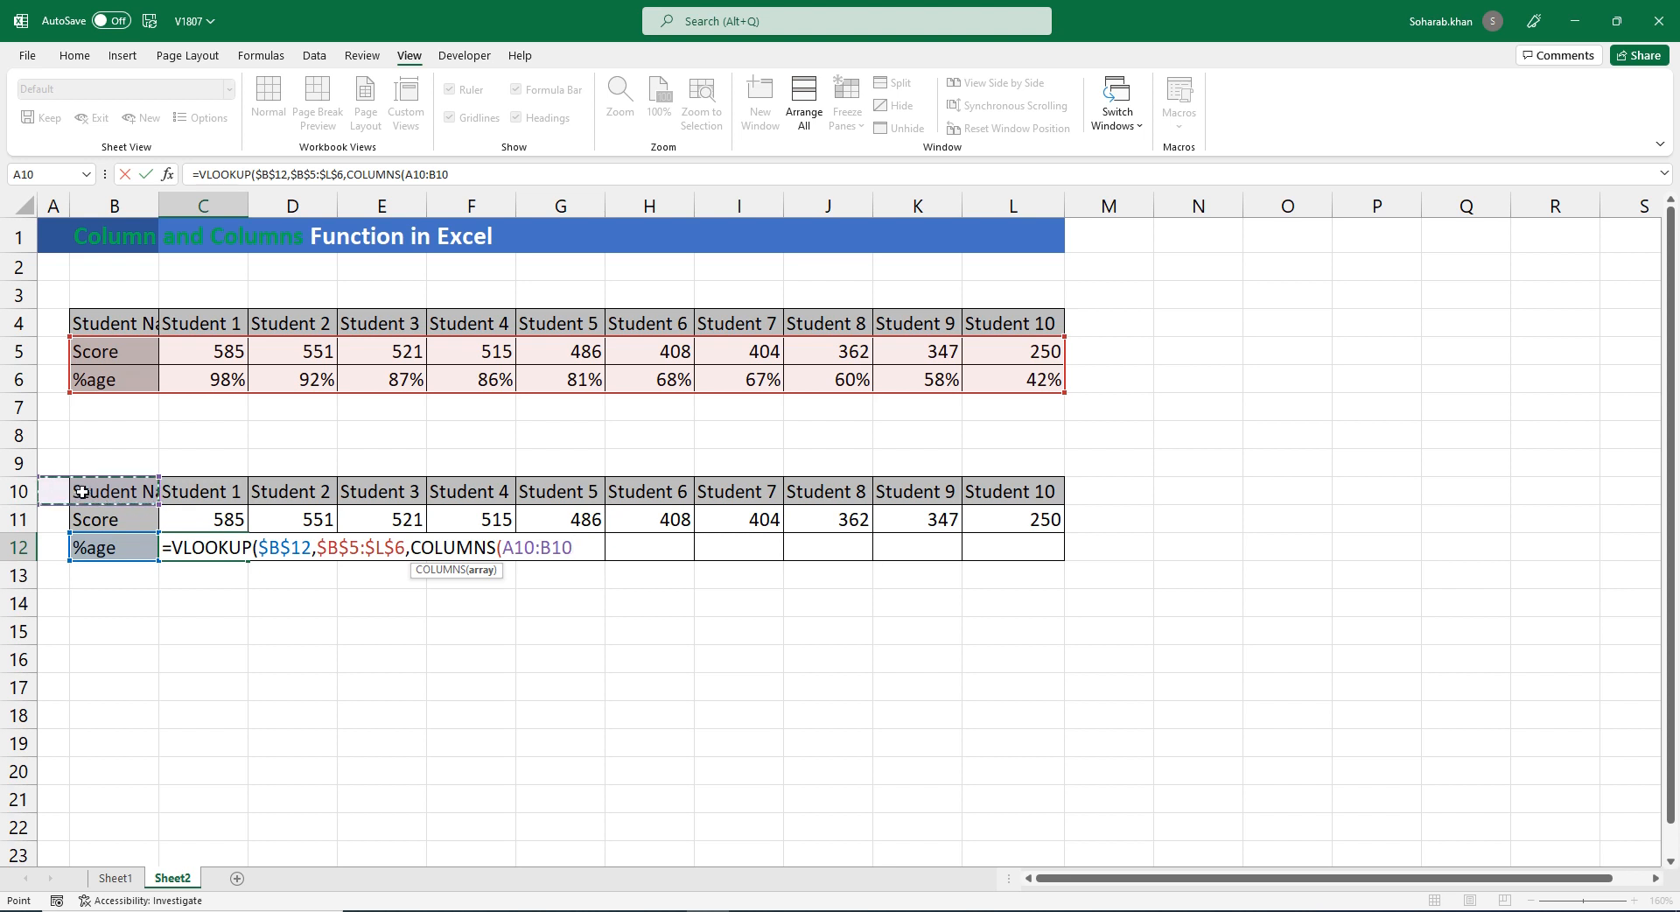
click(516, 547)
key(F4)
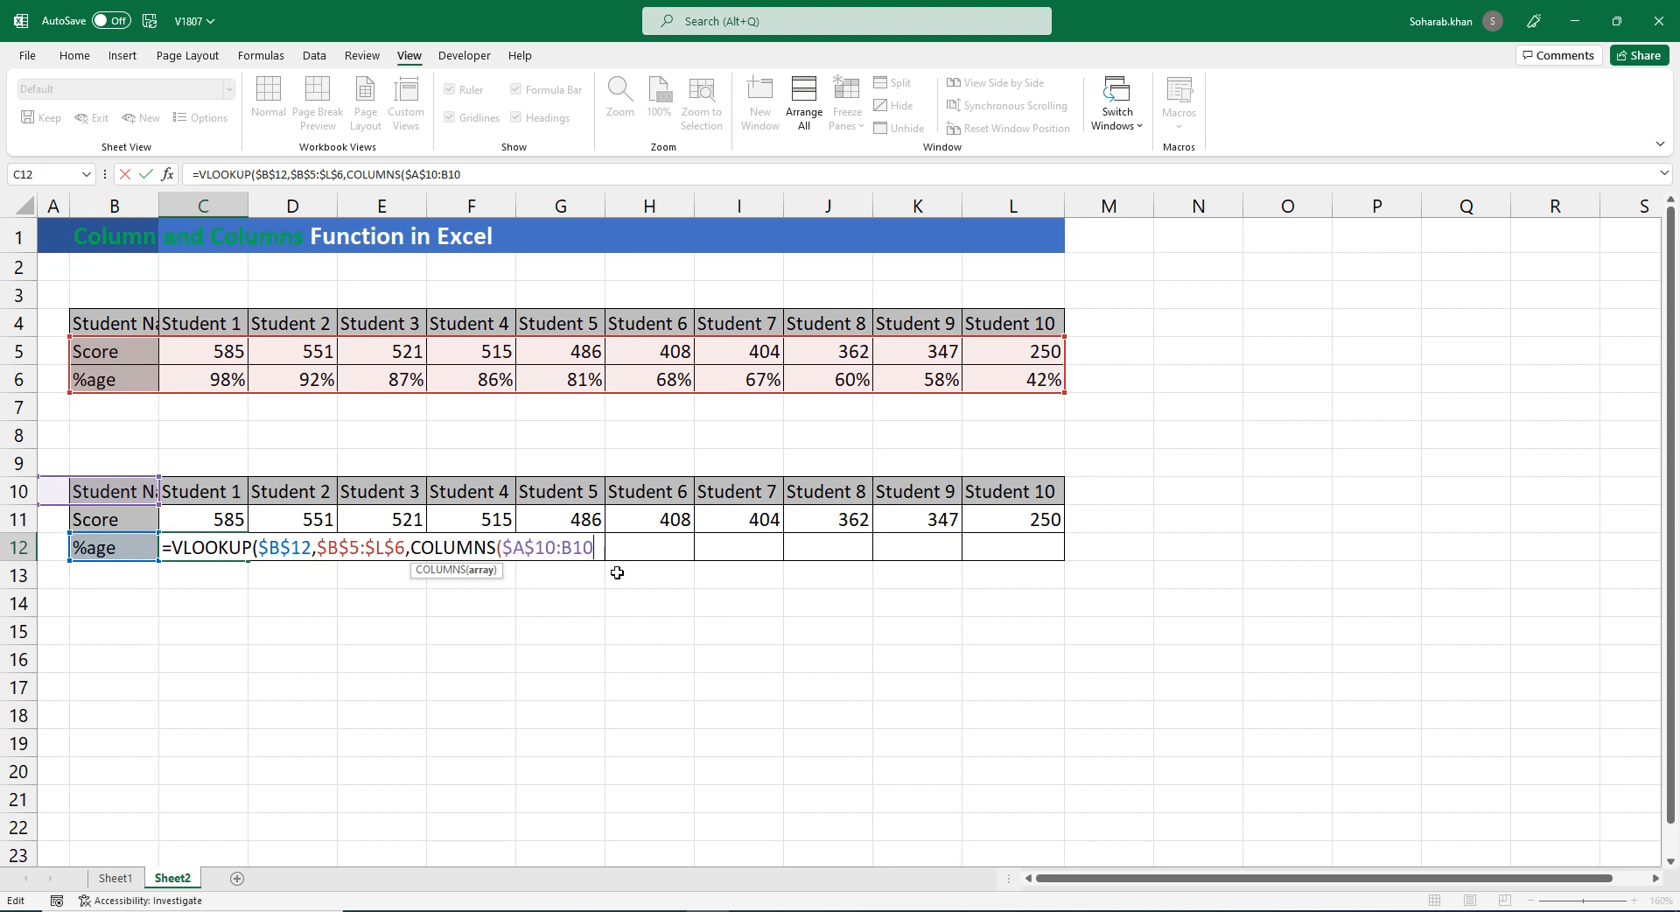
text())
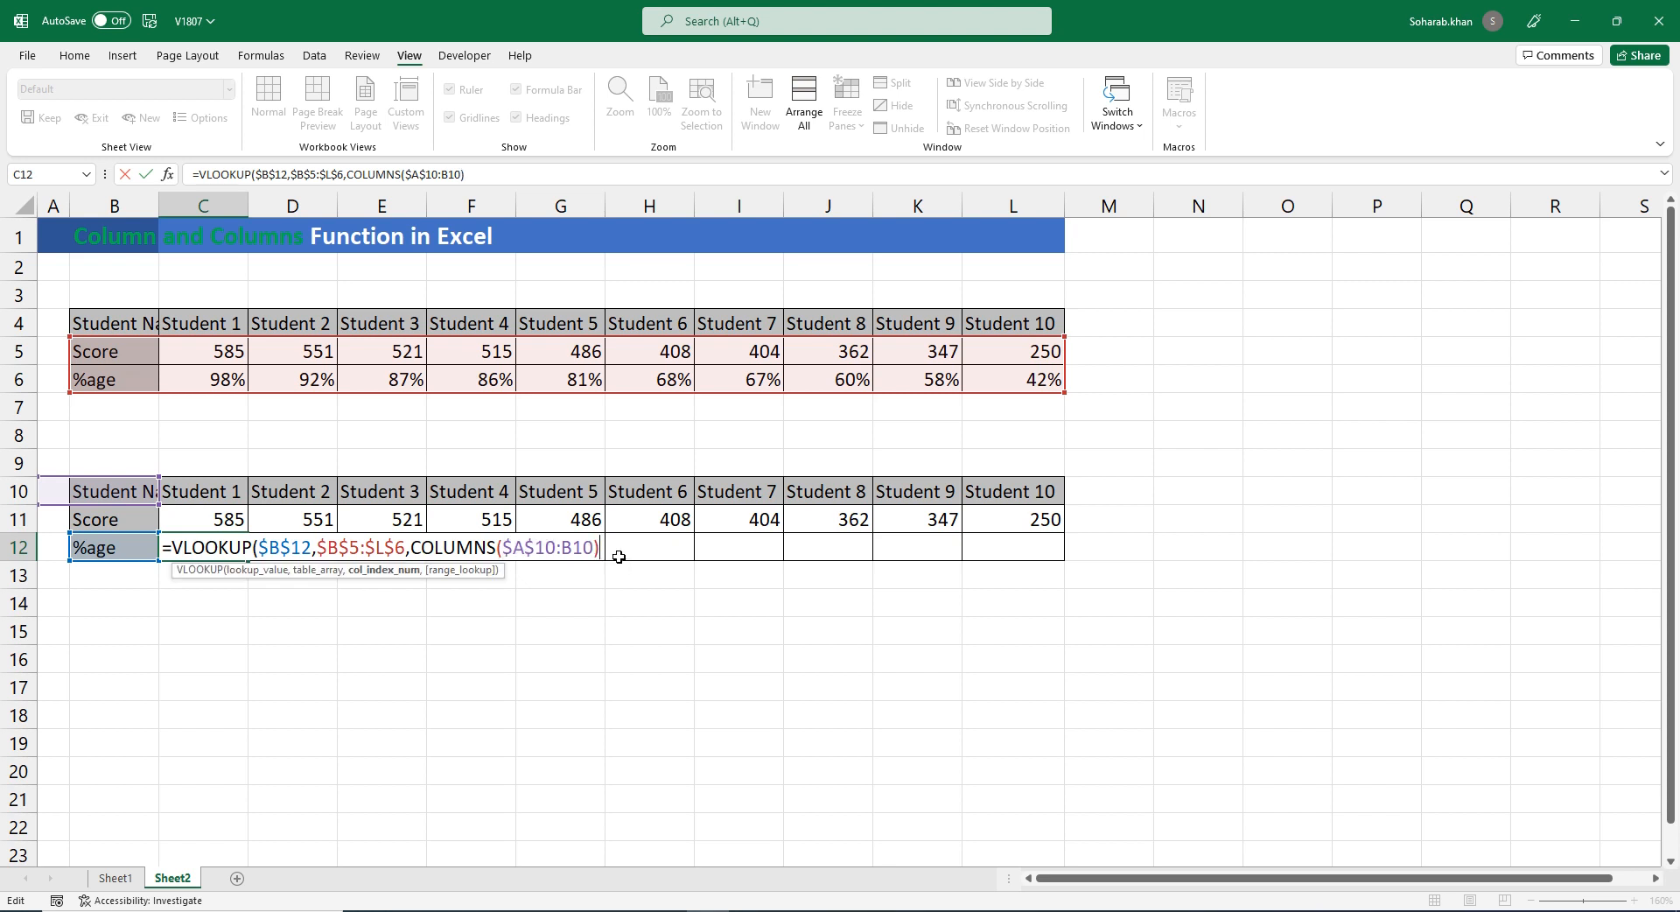
Evaluate the COLUMNS($A$10:B10) argument within the C12 formula and restore its original text.
key(Left)
key(Left)
drag(600, 548, 414, 547)
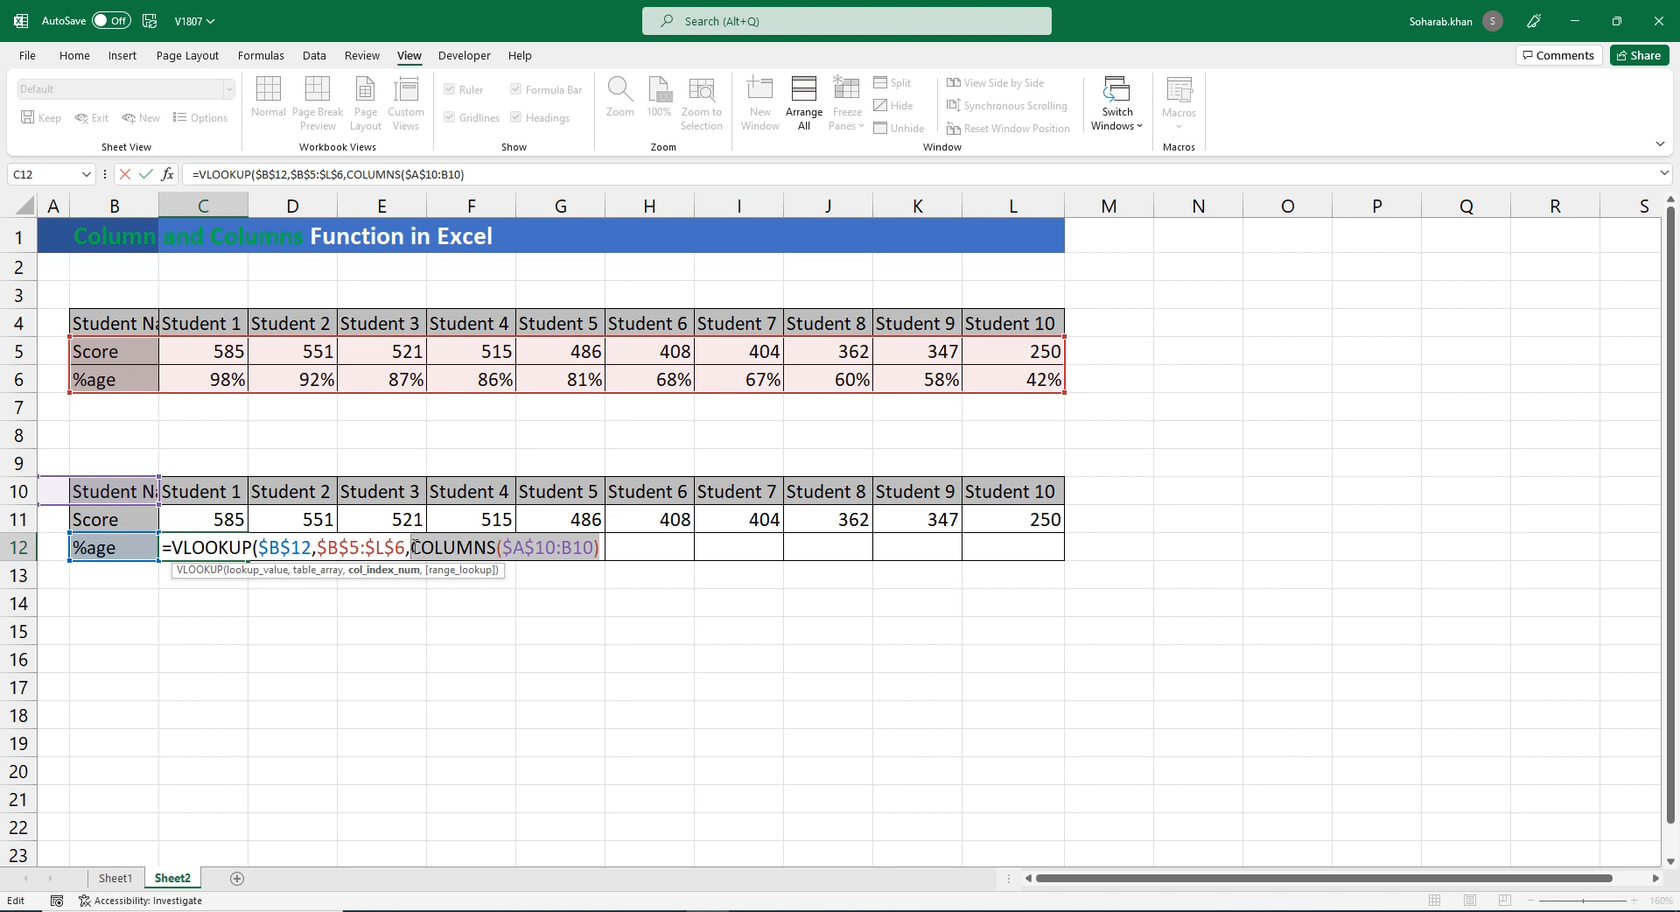
text(2)
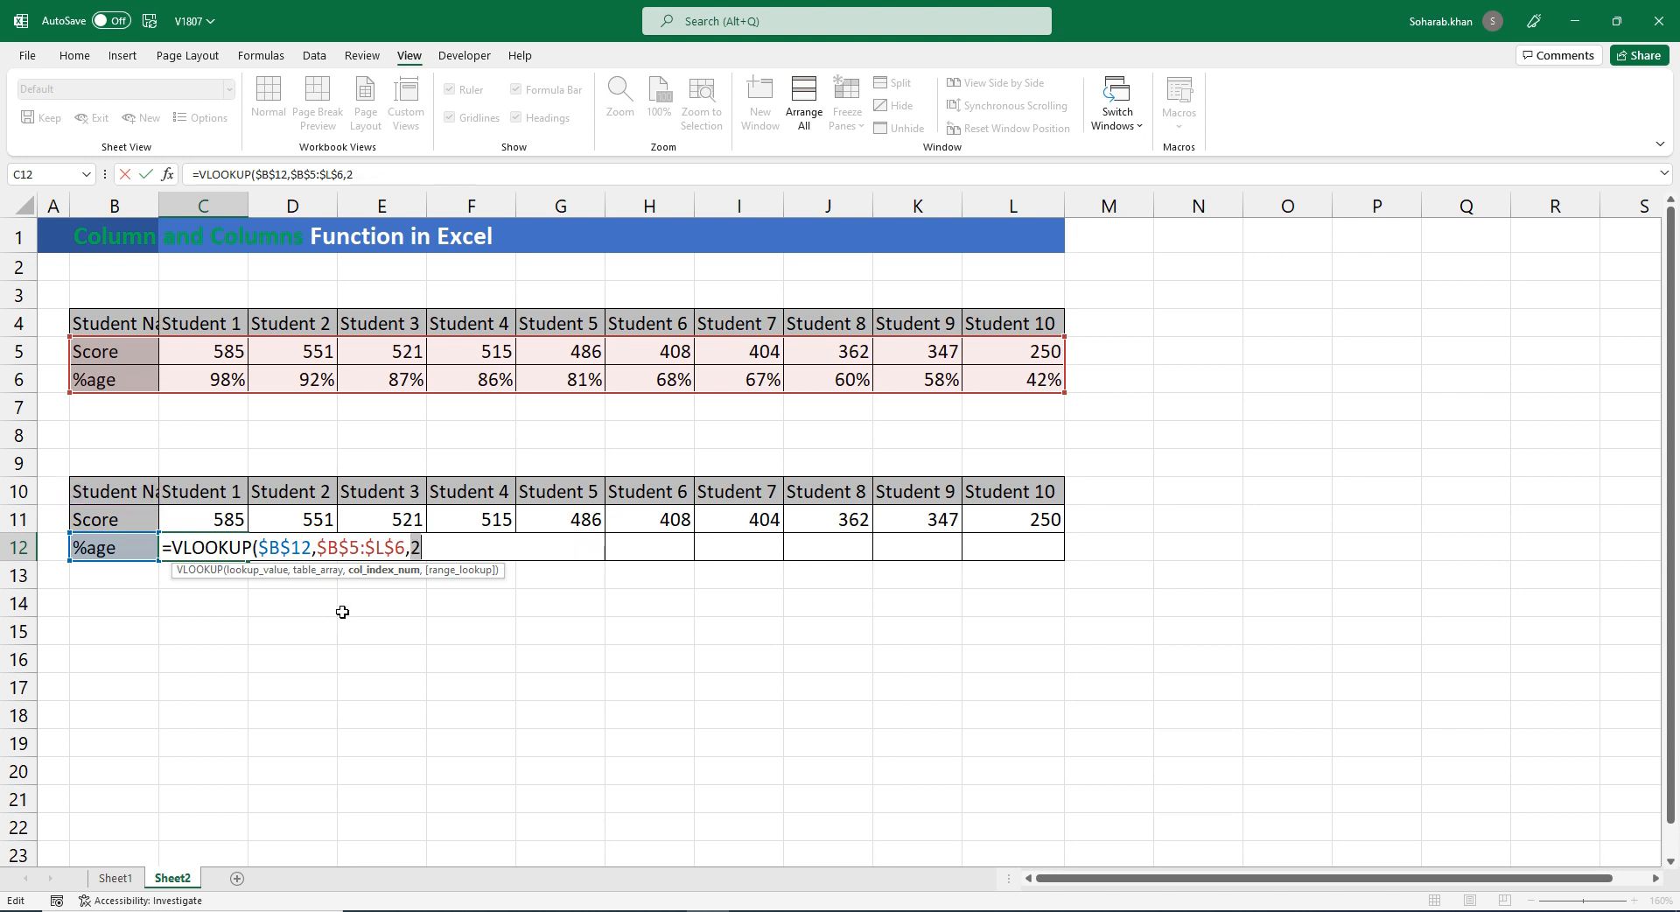
key(ctrl+z)
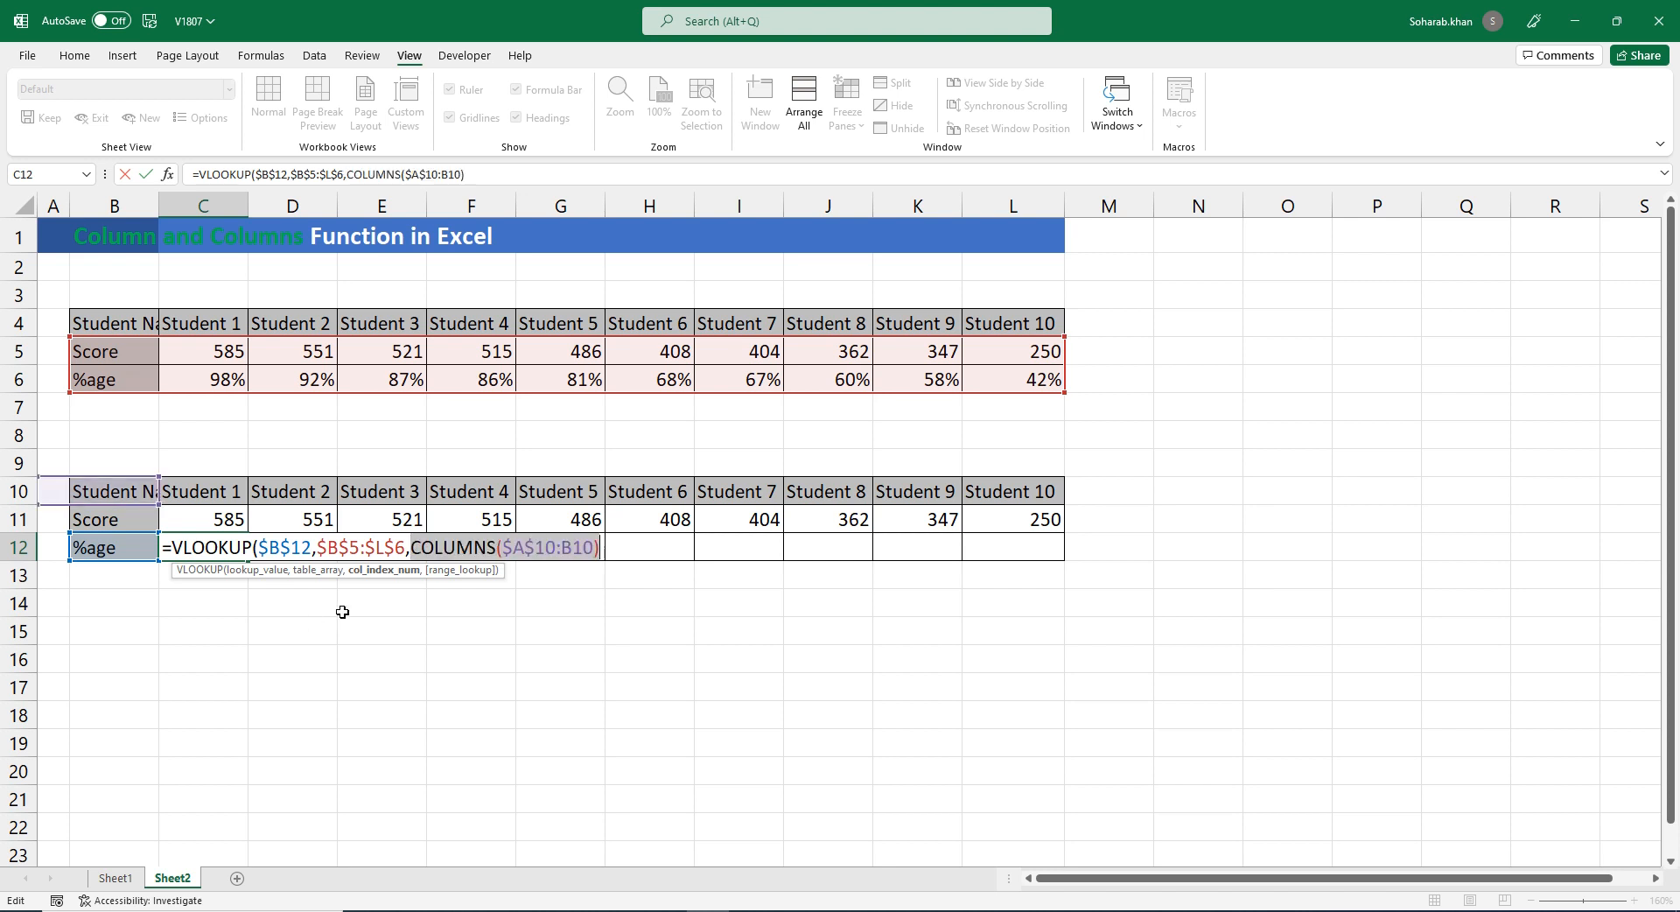
key(Right)
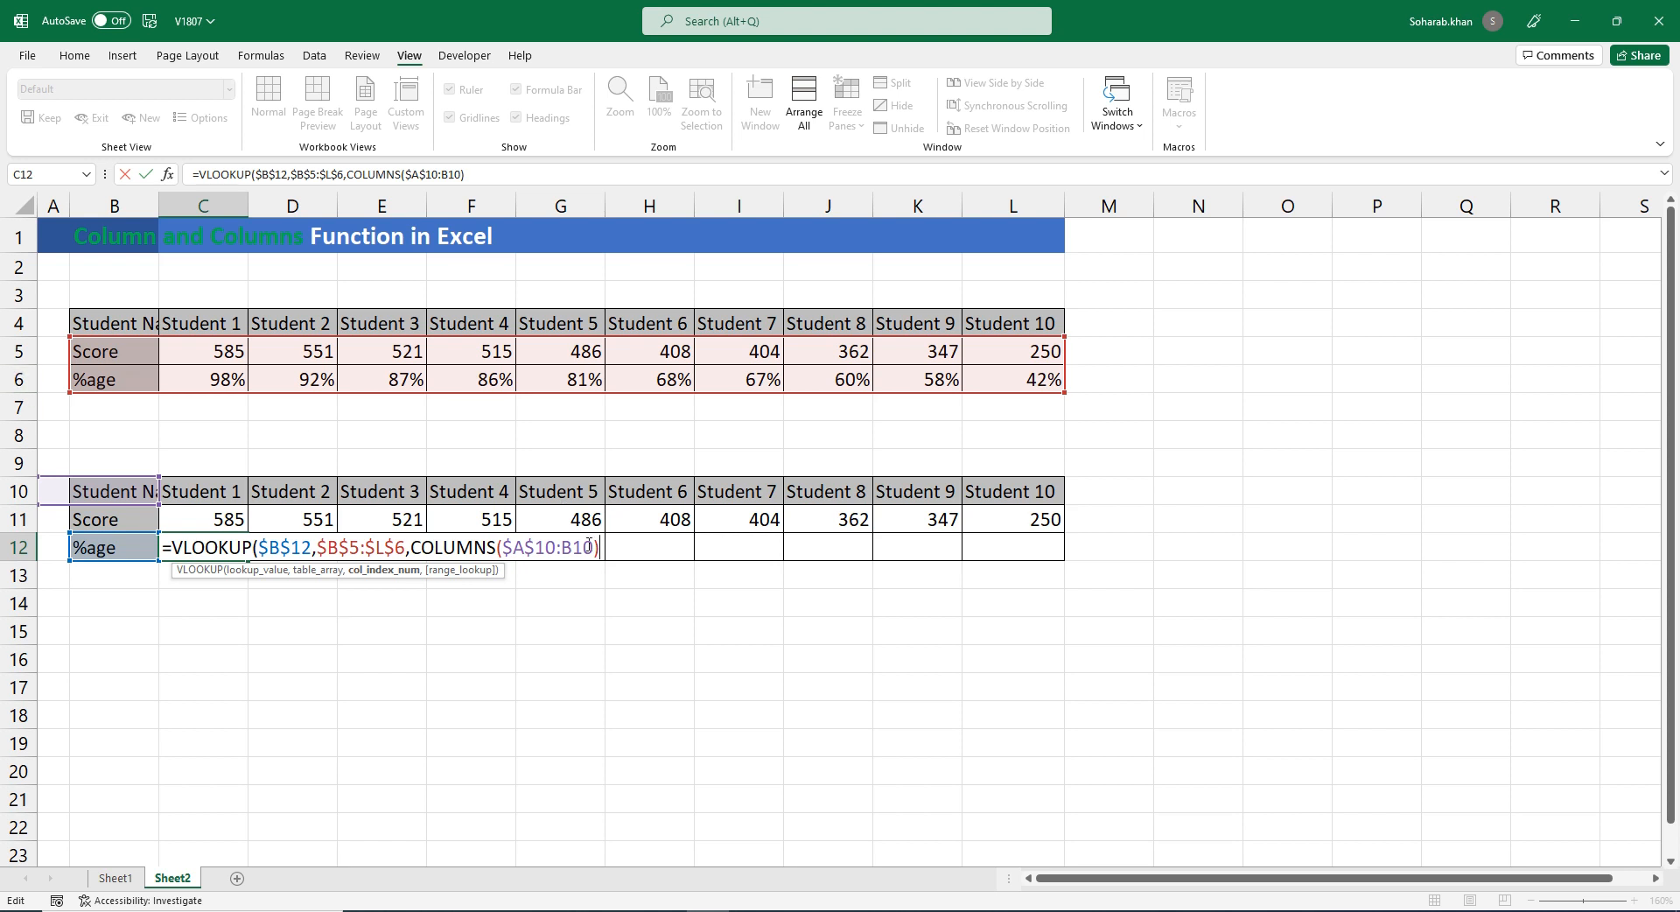
Complete the VLOOKUP formula in C12 with 0 for an exact match and enter it.
text(,)
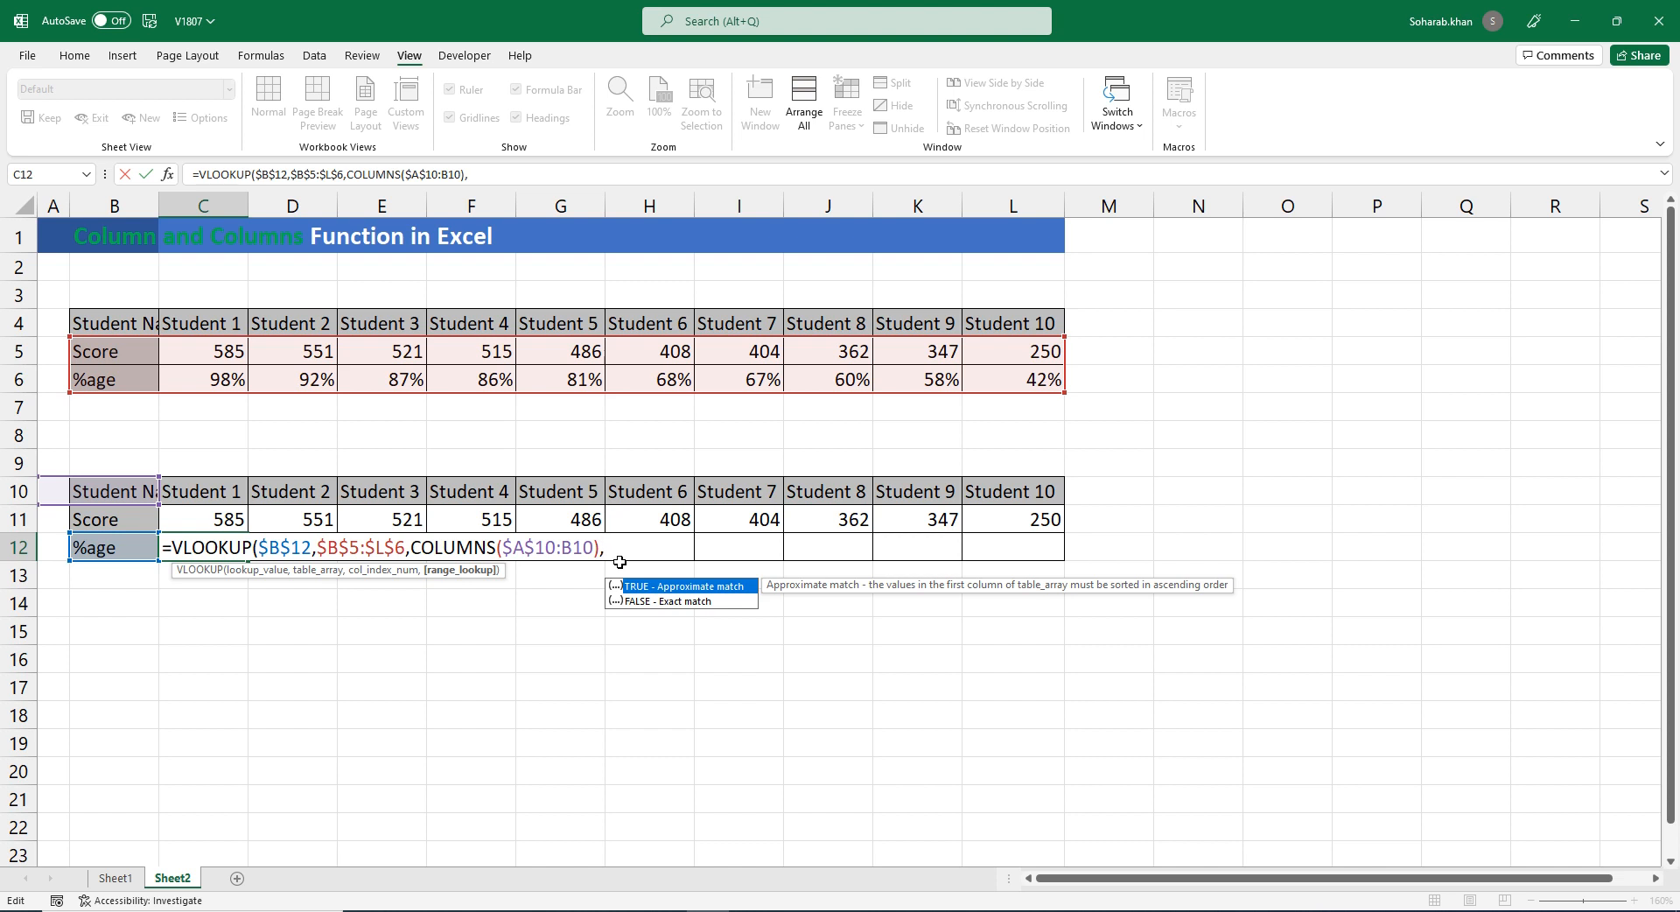
text(0))
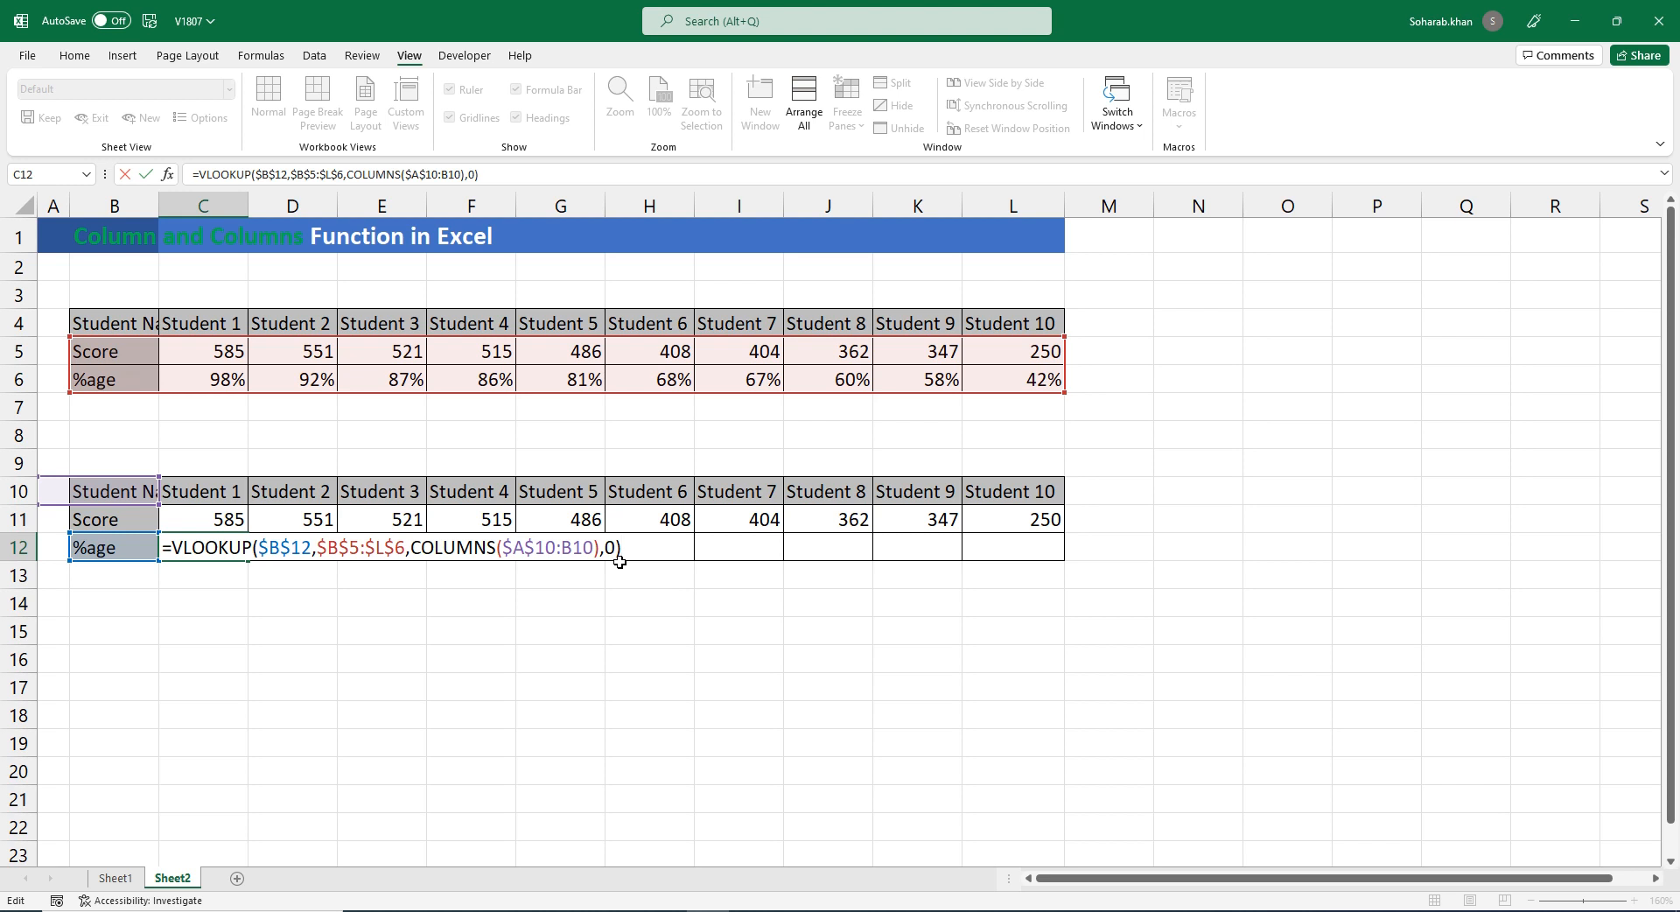
key(Return)
Fill the VLOOKUP formula from C12 across the %age row through L12.
key(Up)
key(shift+Right)
key(shift+Right)
key(shift+Right)
key(shift+Right)
key(shift+Right)
key(shift+Right)
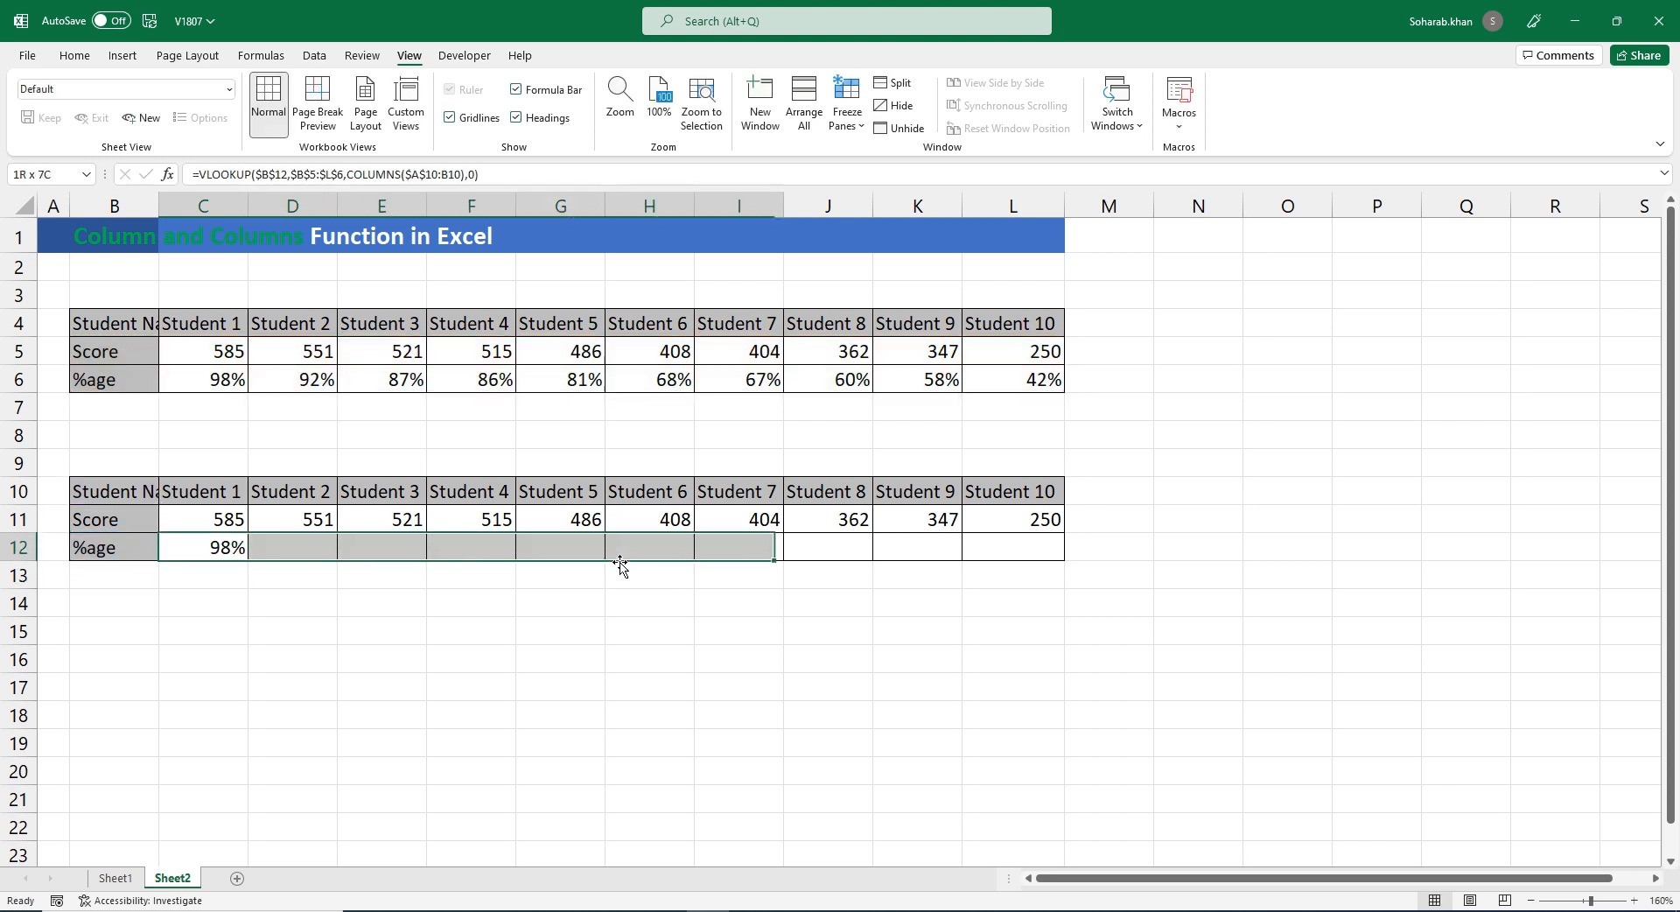
key(shift+Right)
key(shift+Right)
key(shift+Right)
key(F2)
key(ctrl+Return)
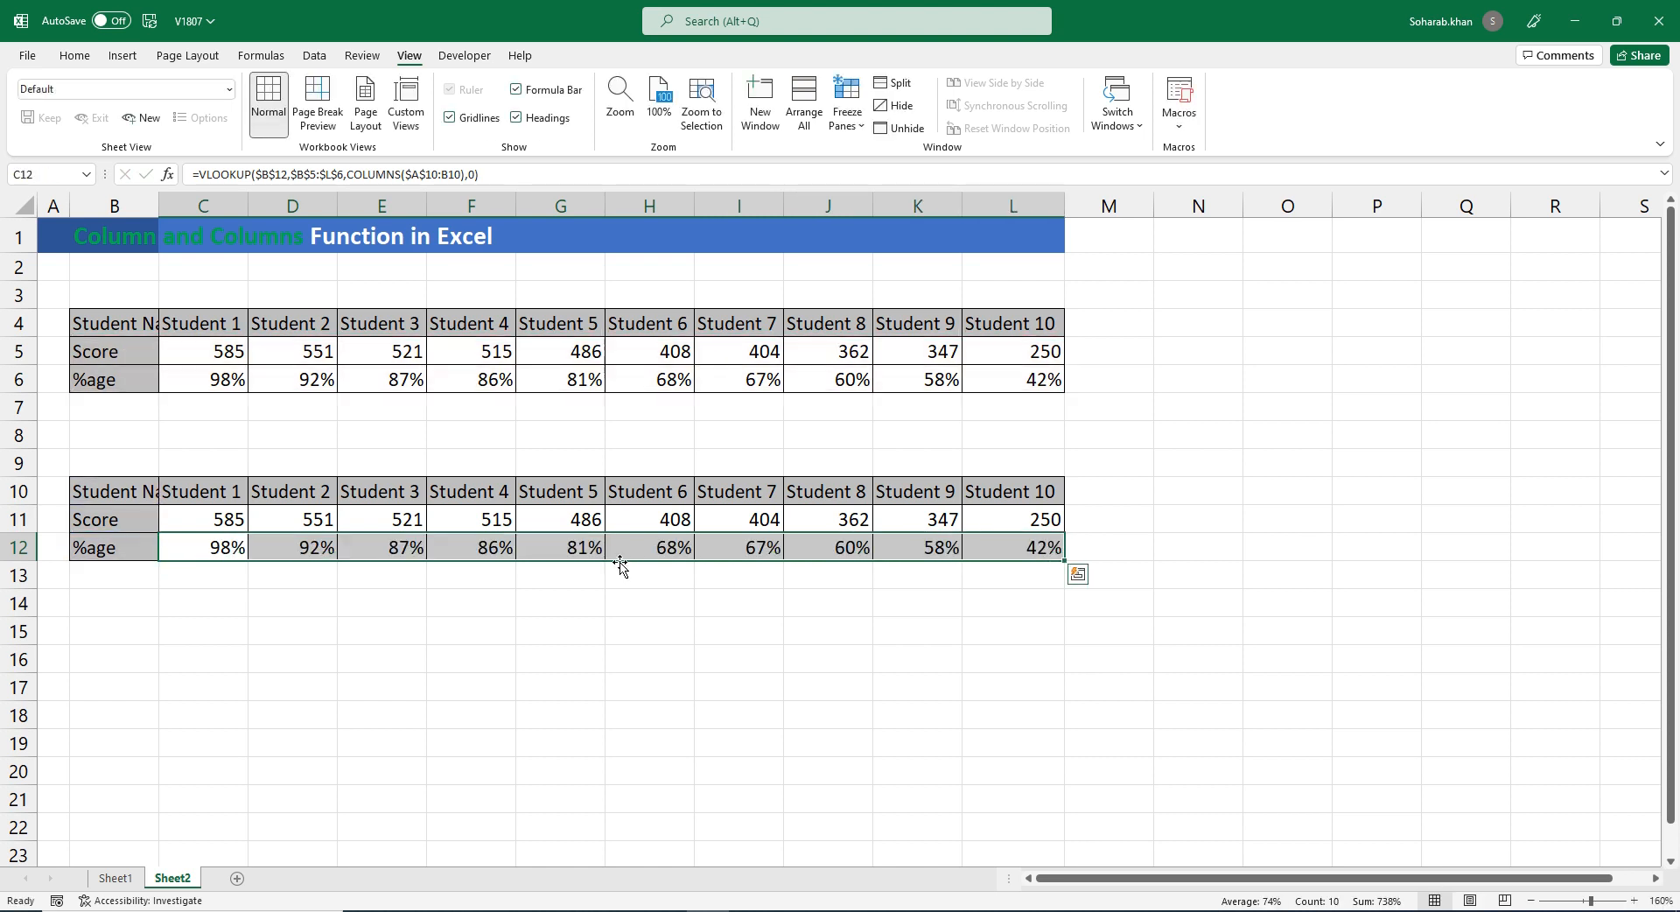
Compare the COLUMNS range reference in the filled formulas of C12 and D12.
key(Down)
key(Up)
key(Right)
key(Left)
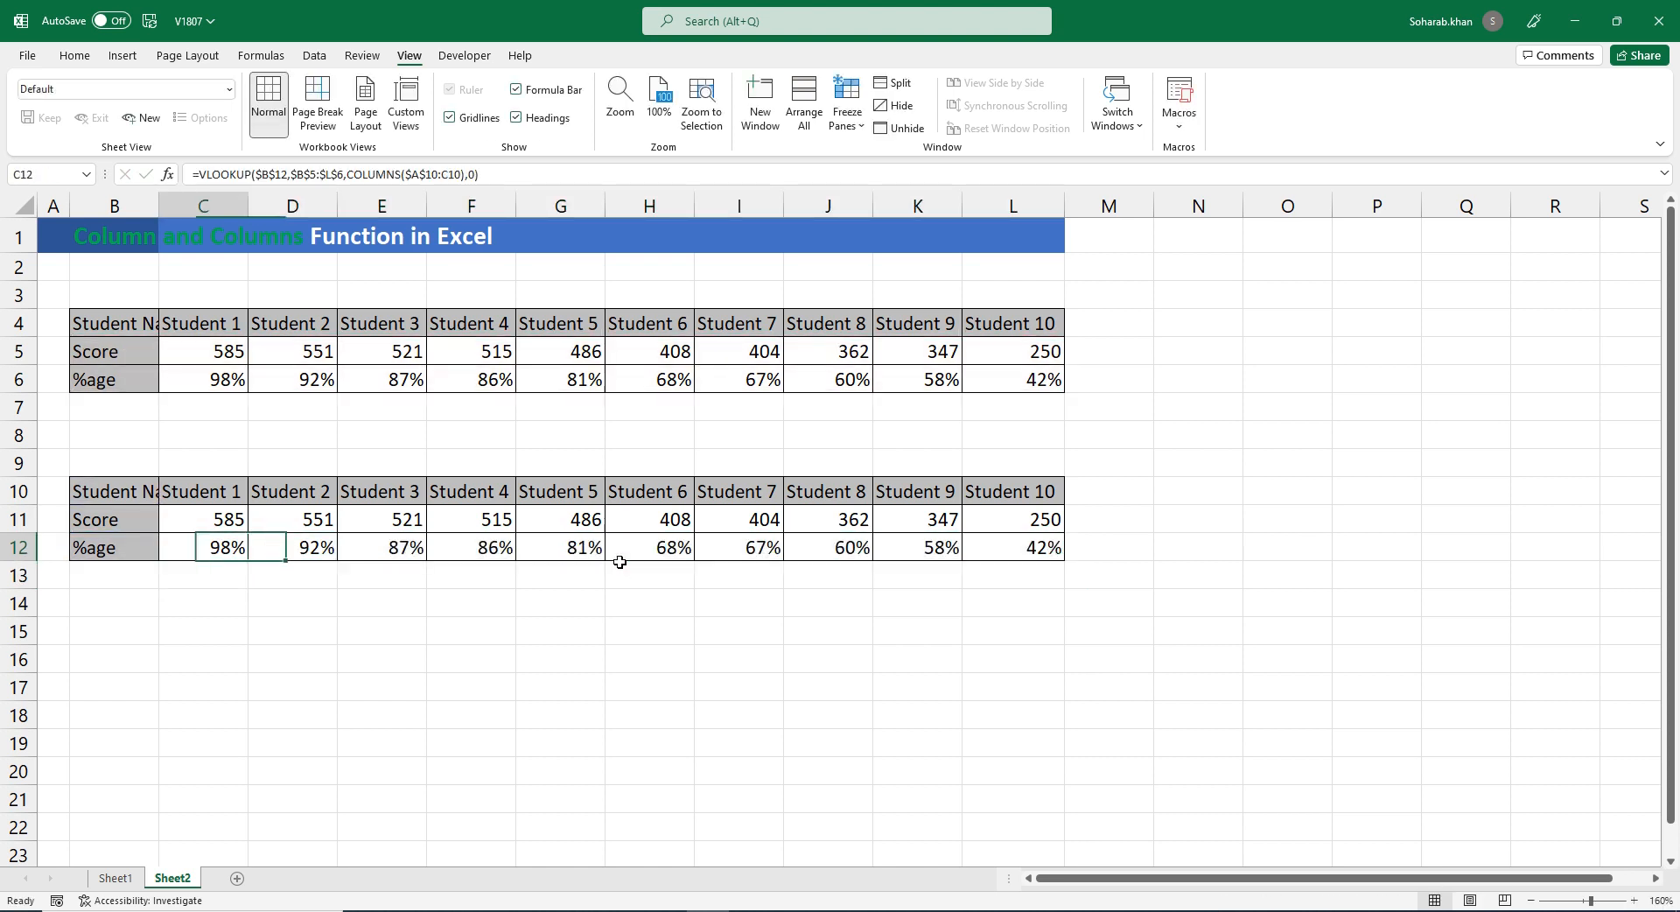
key(Down)
key(Up)
key(Down)
key(Up)
Display the formula of C11 as text in C13 using FORMULATEXT.
key(Down)
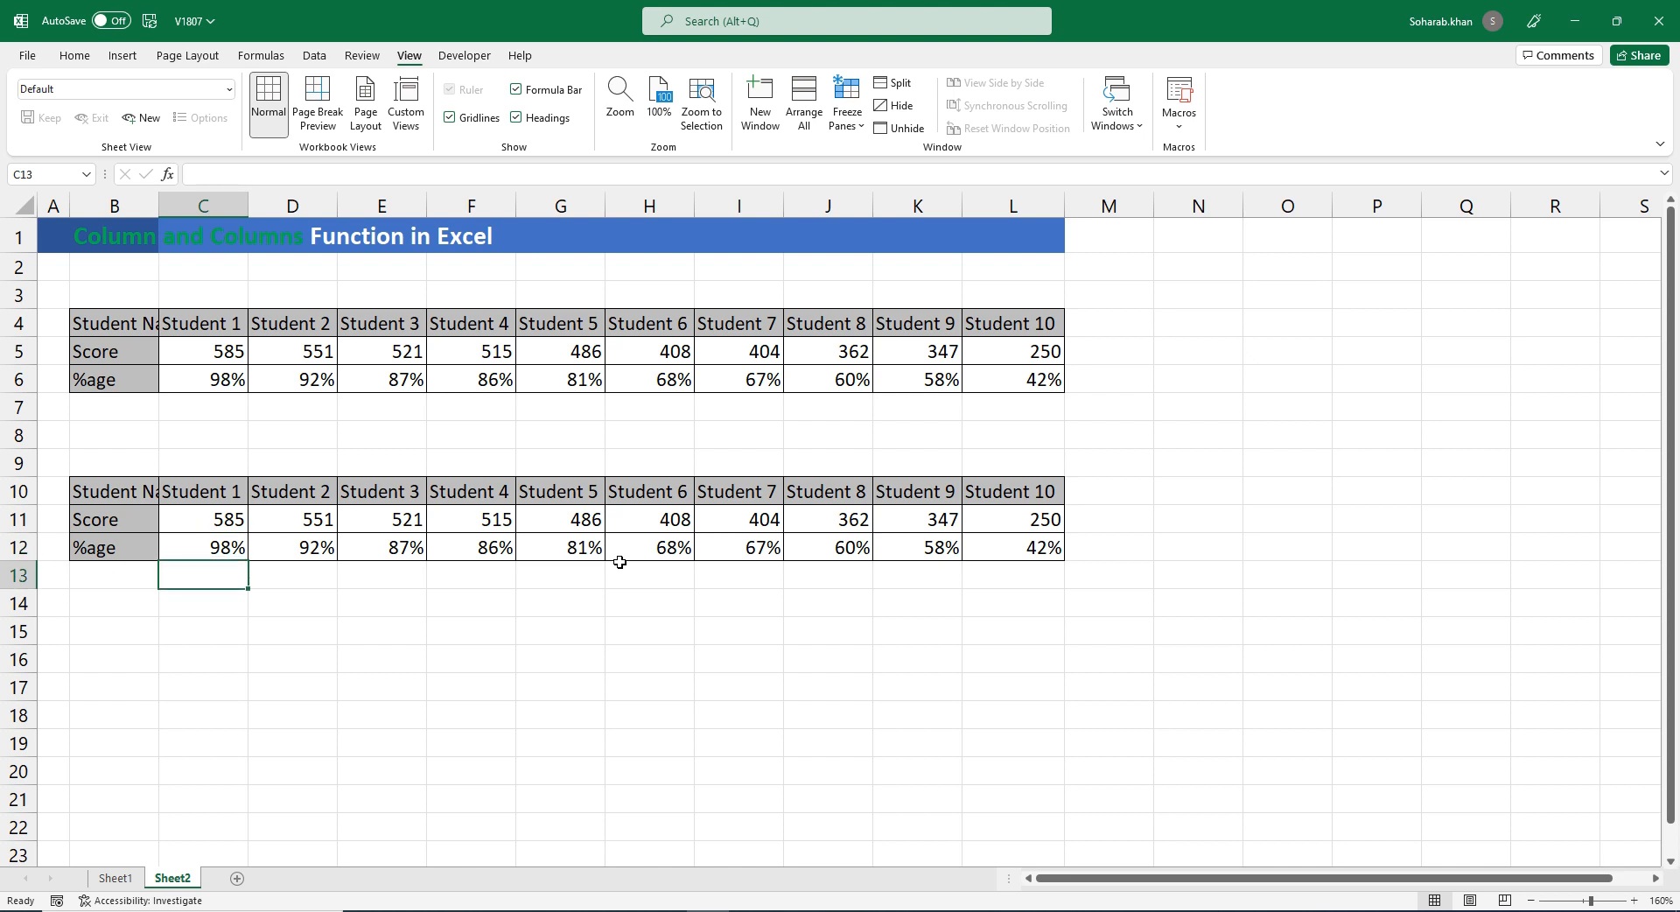
text(=forn)
key(BackSpace)
text(mu)
key(Tab)
key(Up)
key(Up)
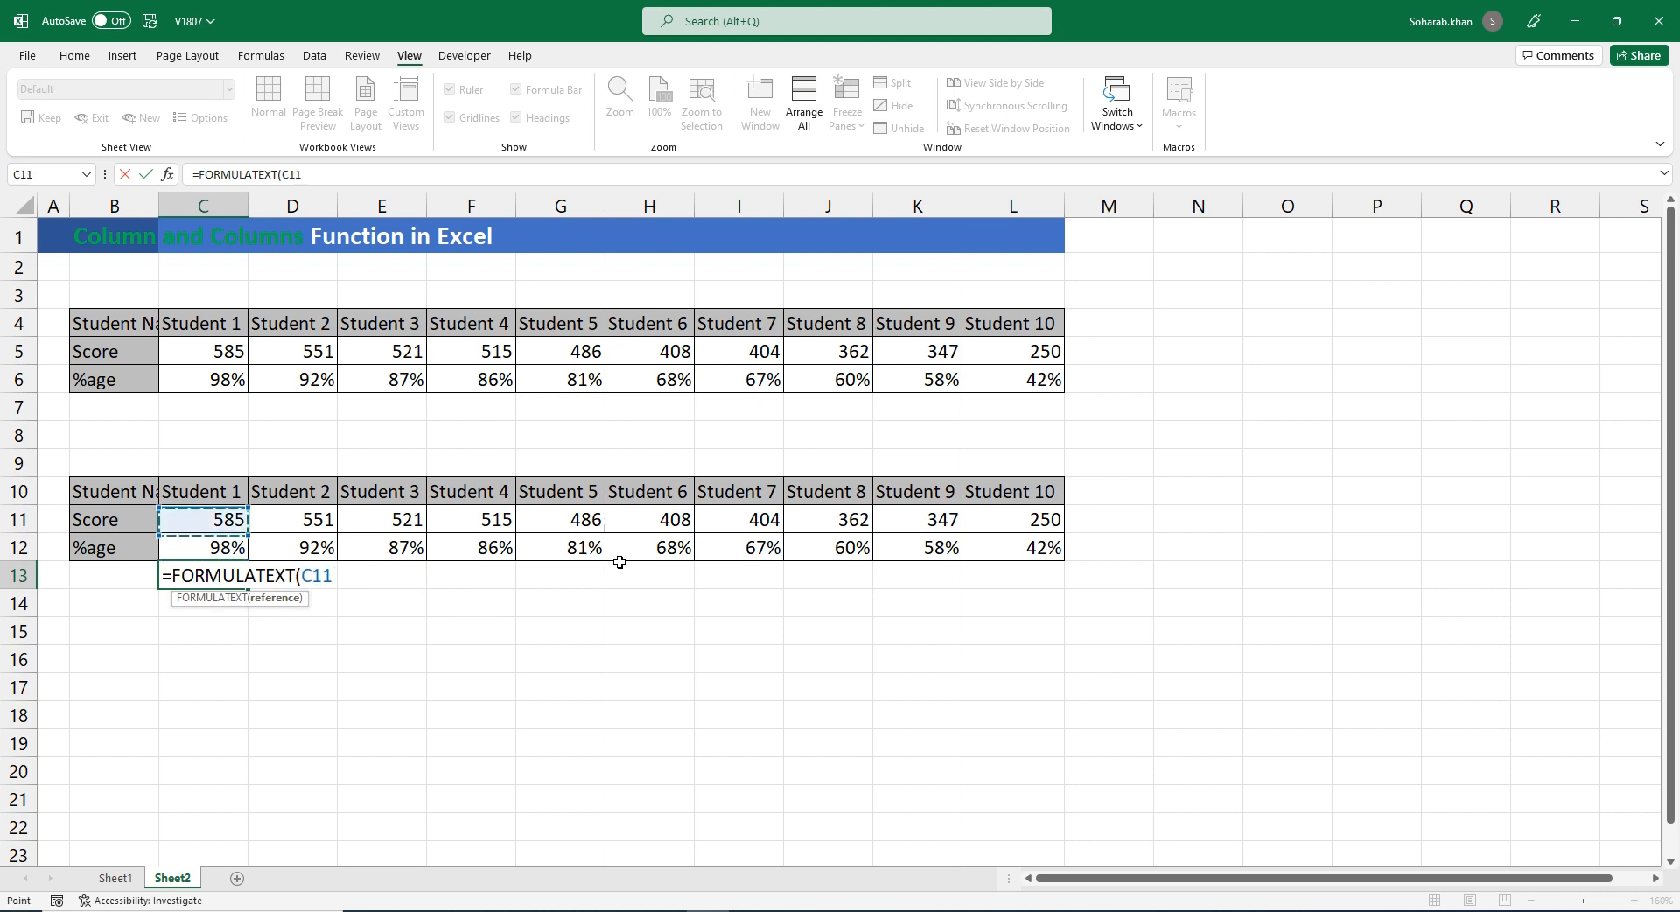
key(Return)
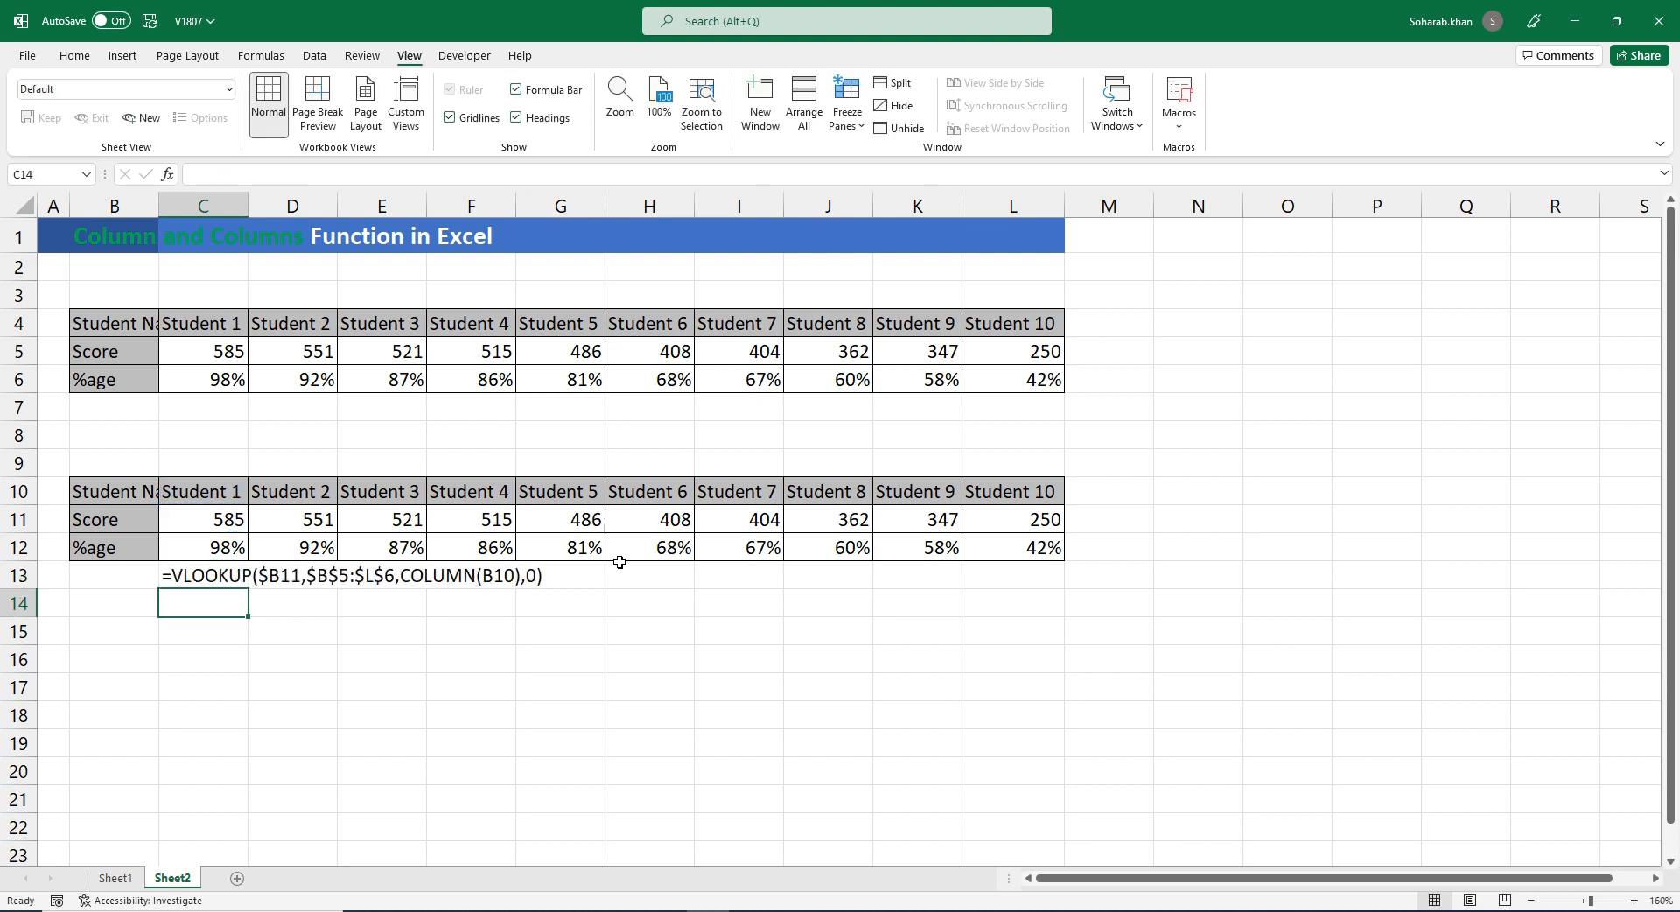
Display the formula of C12 as text in C14 with =FORMULATEXT(C12).
text(=form)
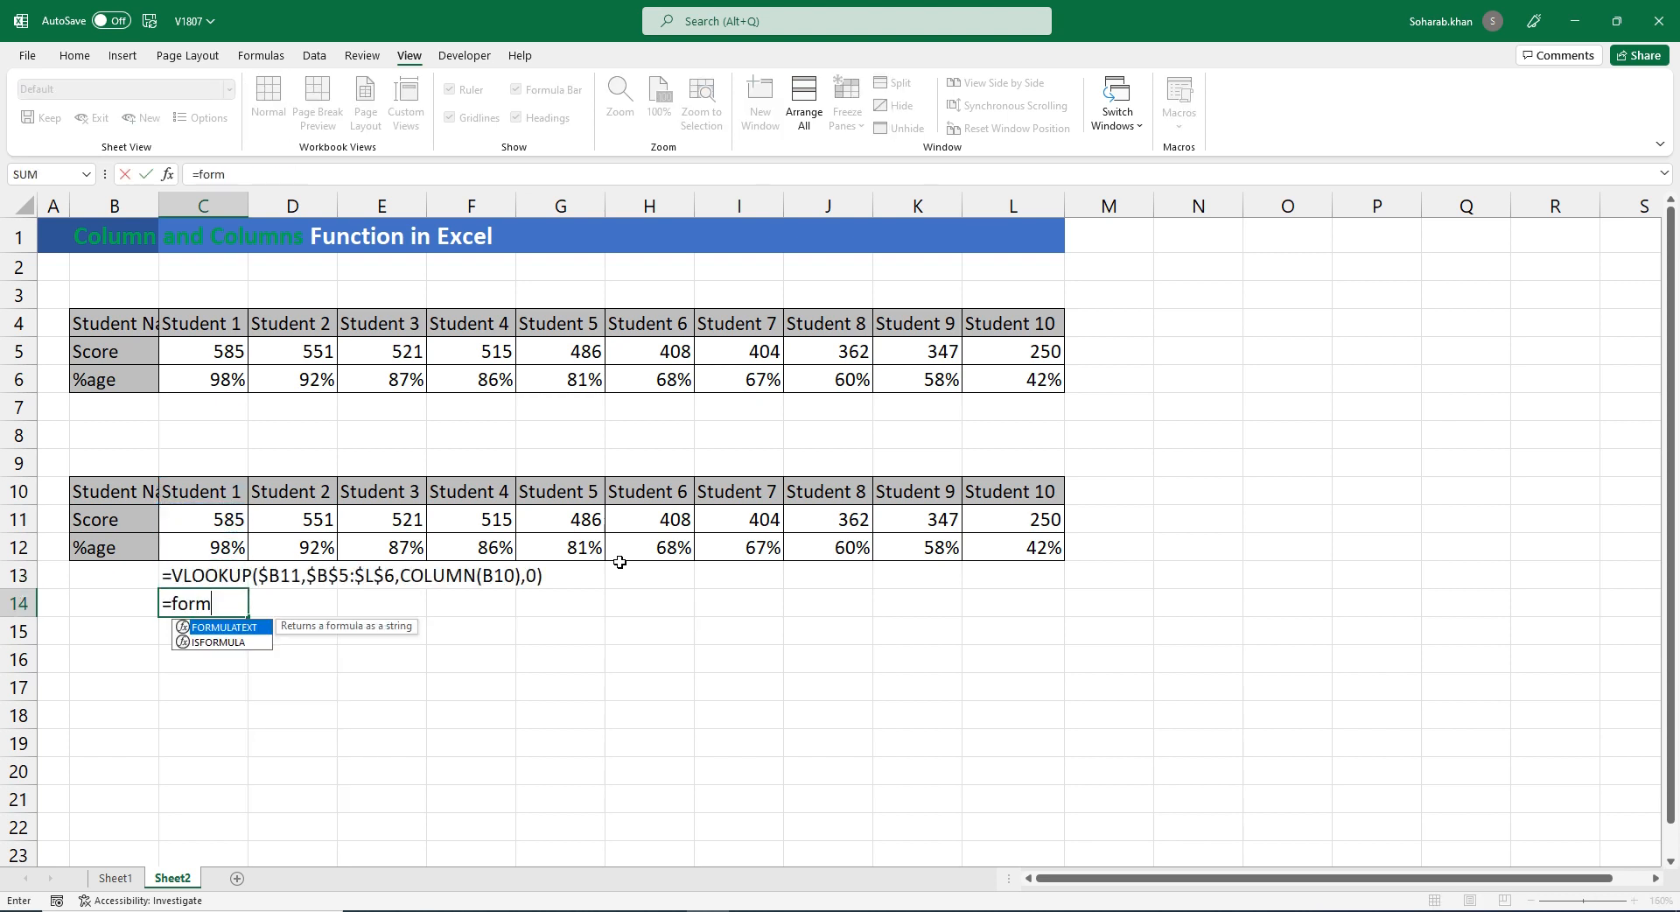
key(Tab)
key(Up)
key(Up)
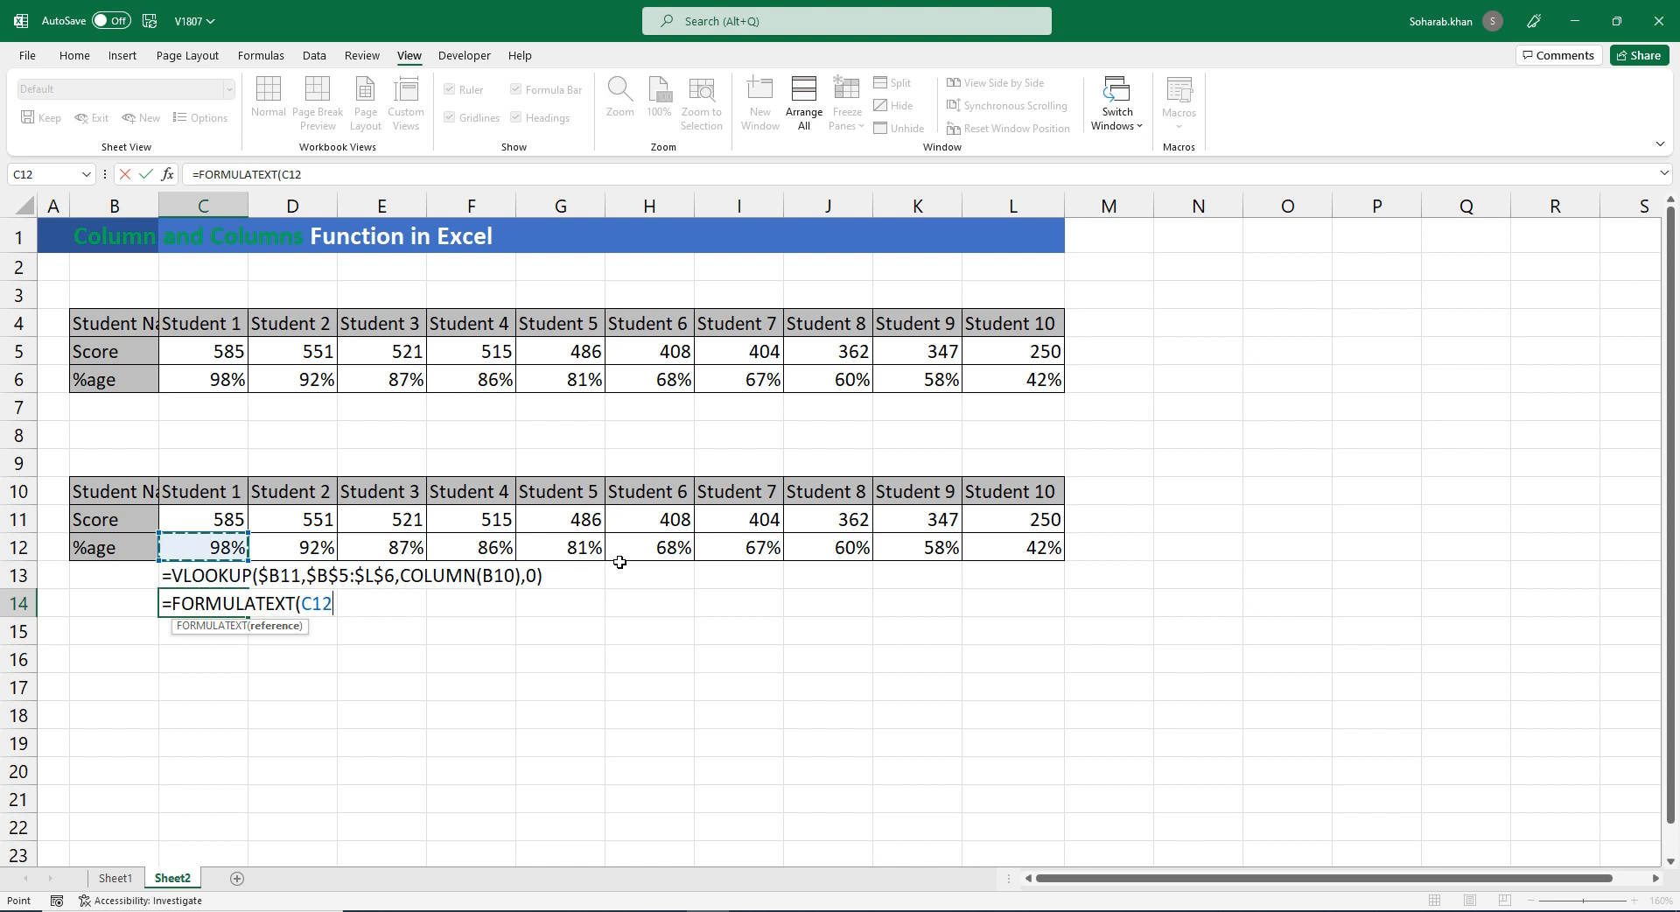
text())
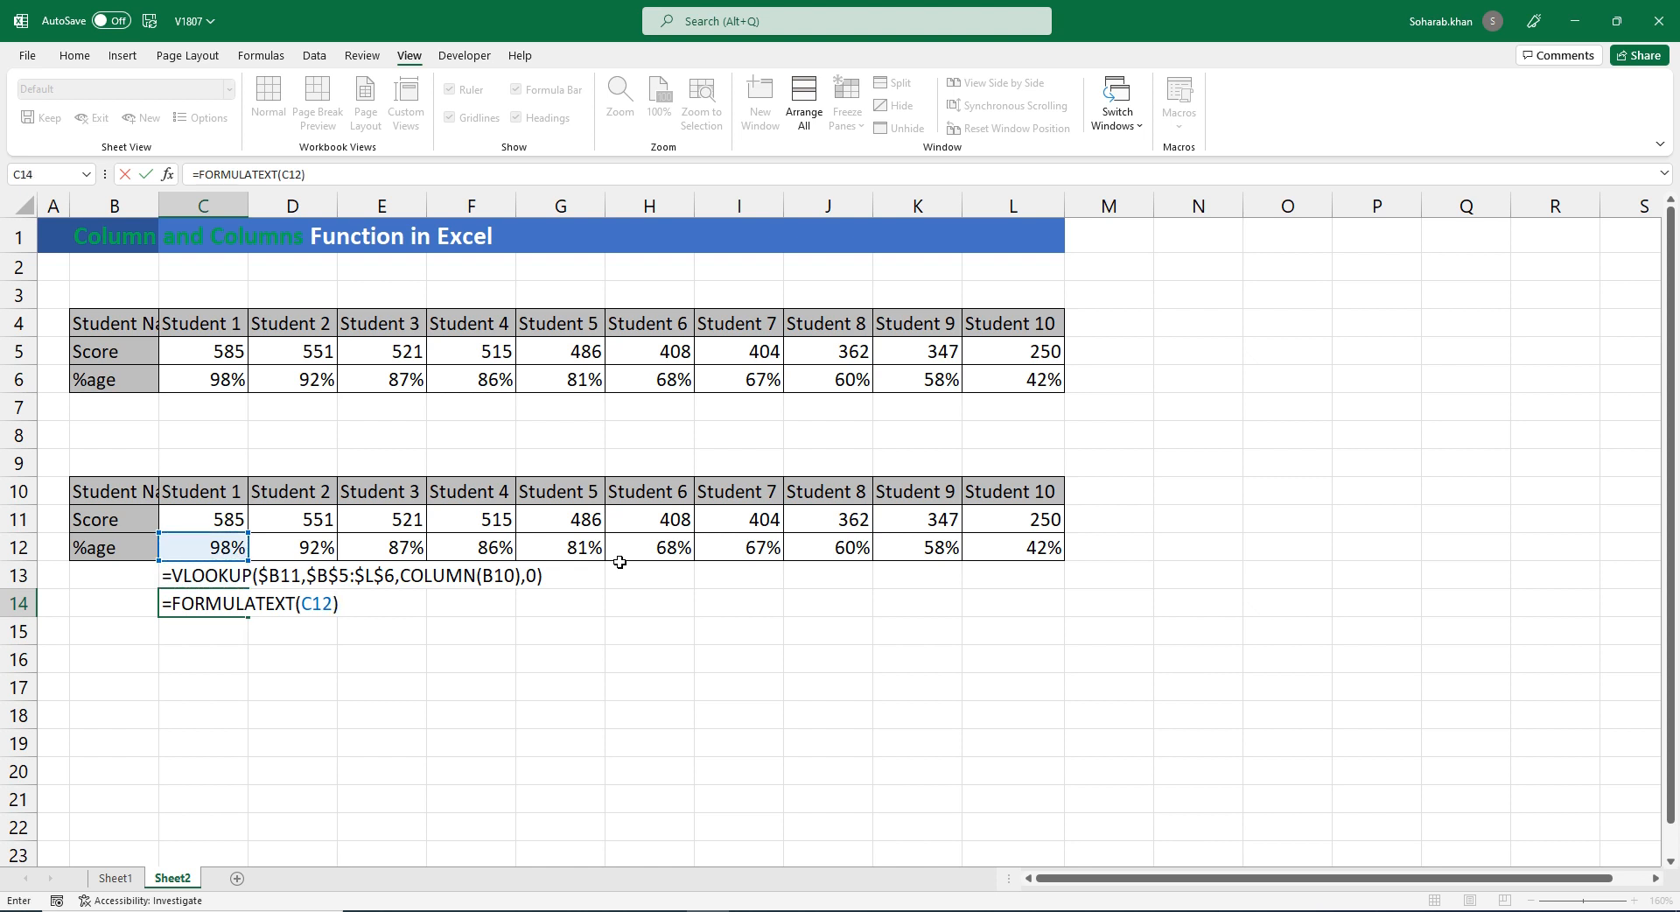
key(Return)
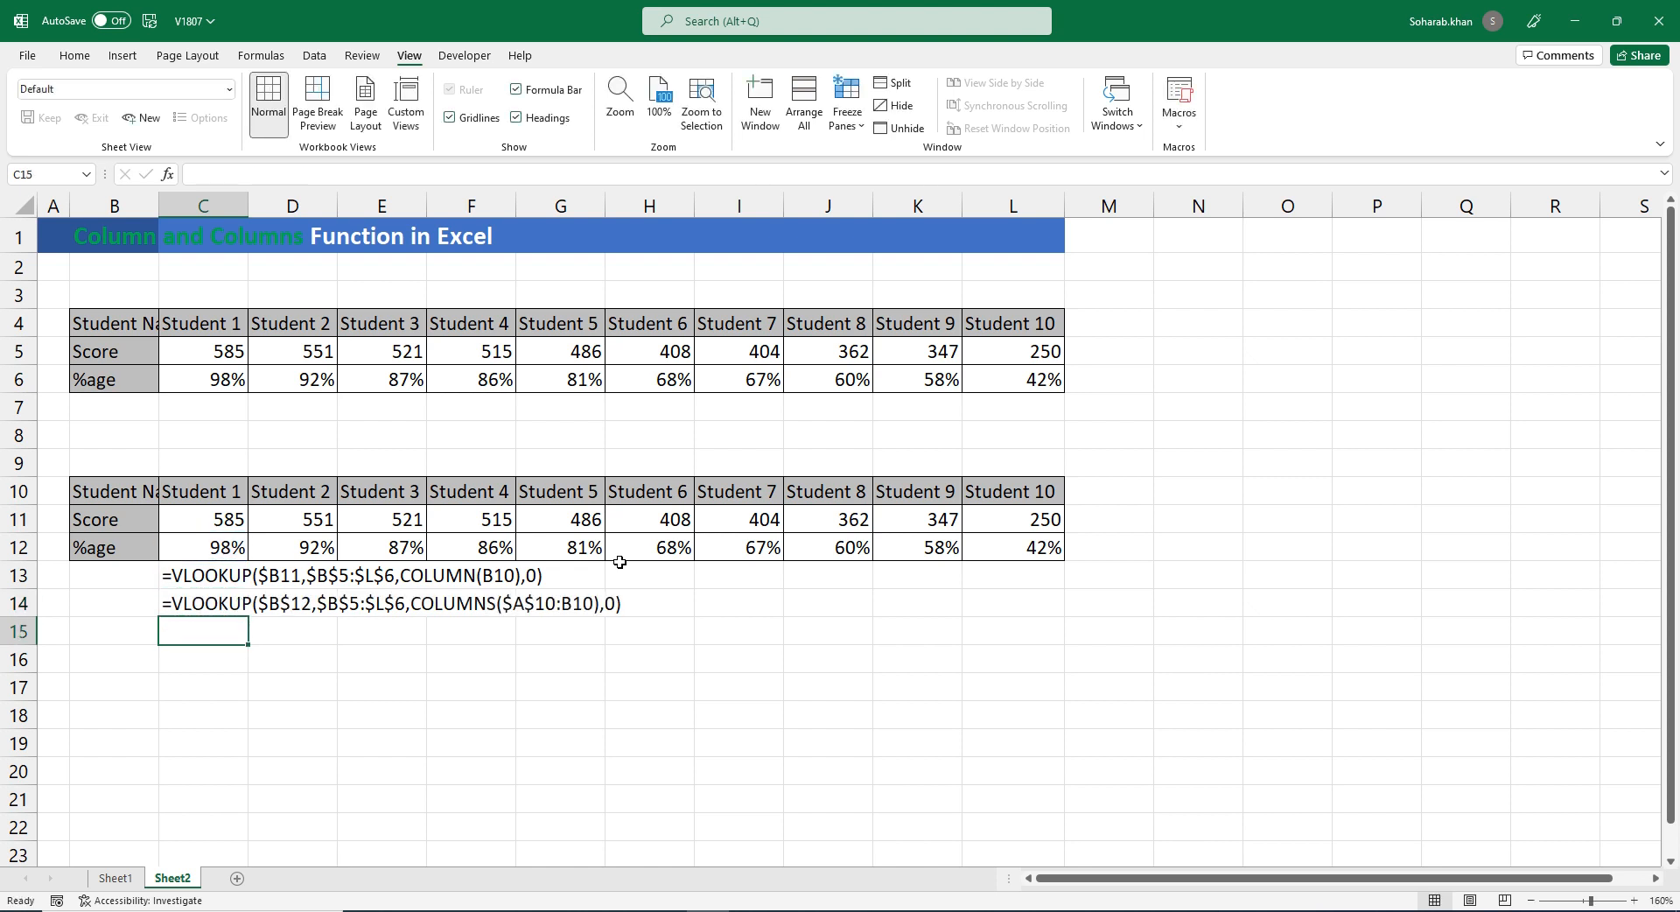